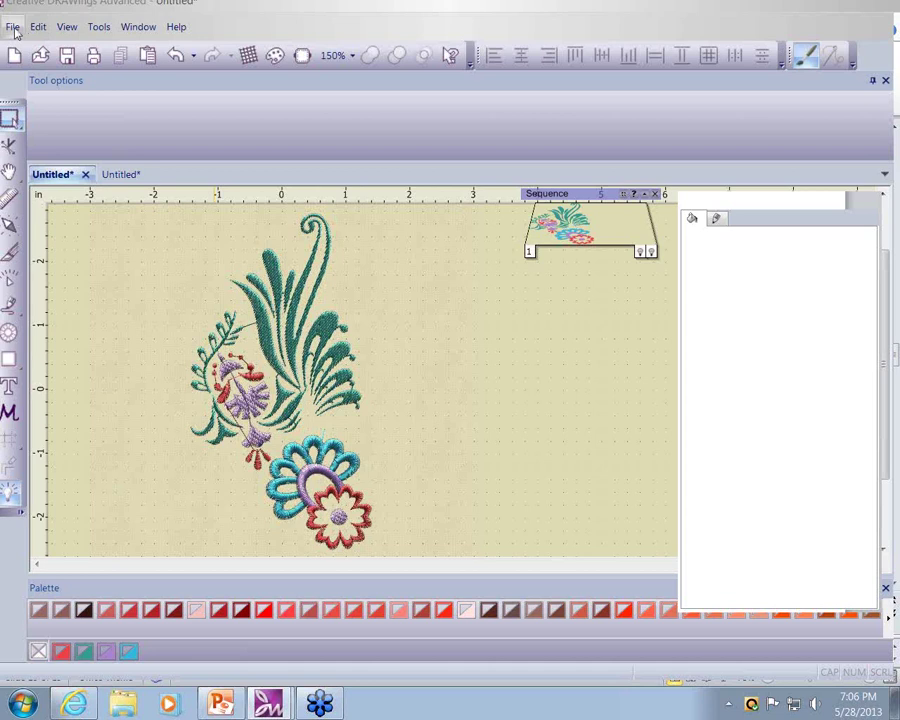
Step: Hide the color Palette bar, and display it again
{"action": "left_click", "coordinate": [13, 27]}
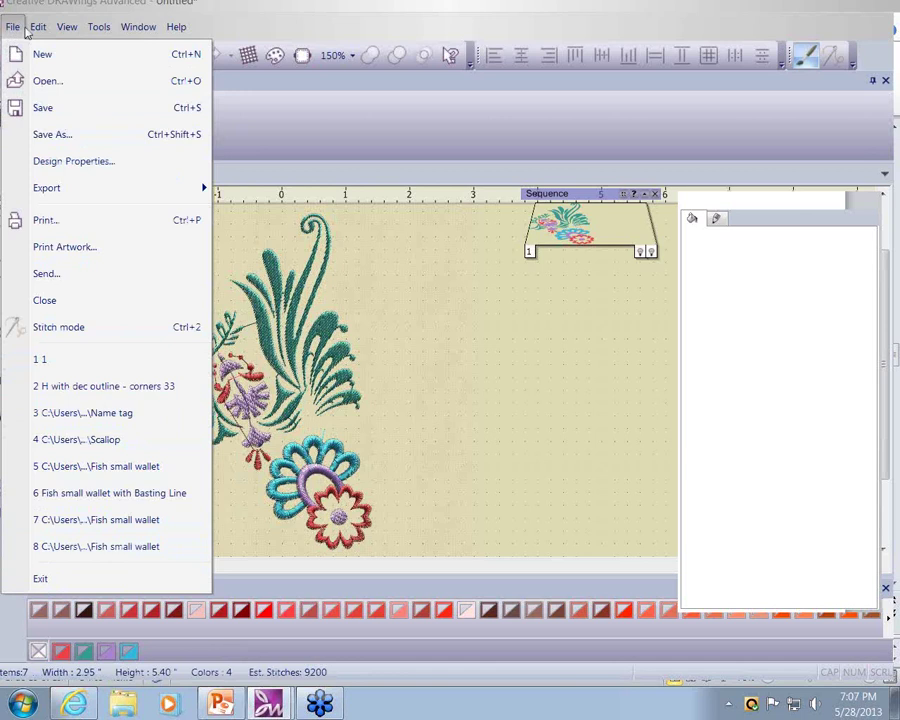
{"action": "mouse_move", "coordinate": [40, 31]}
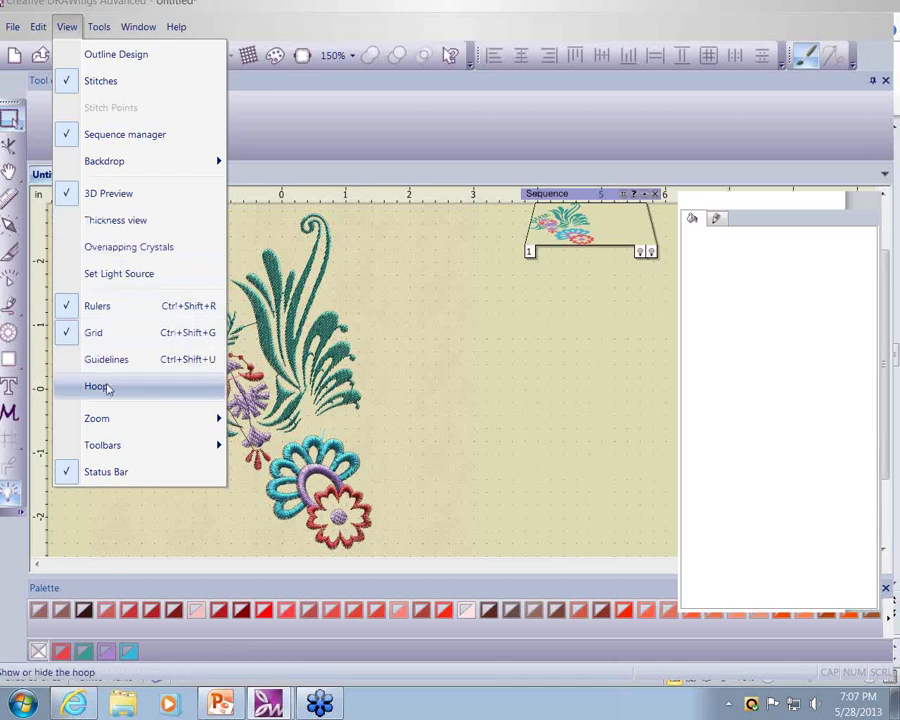
{"action": "mouse_move", "coordinate": [104, 450]}
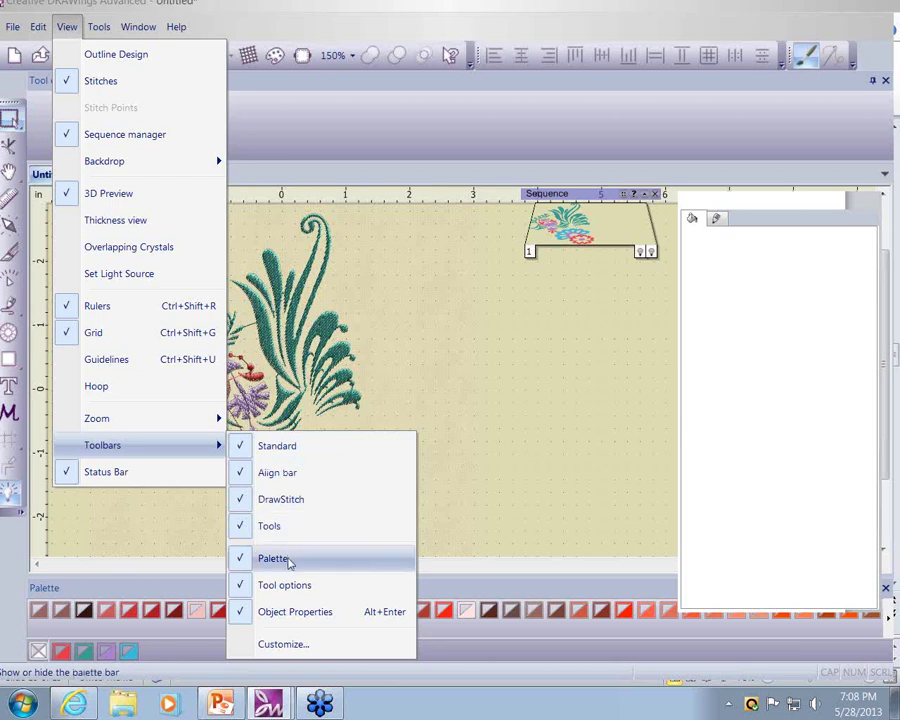
{"action": "left_click", "coordinate": [246, 559]}
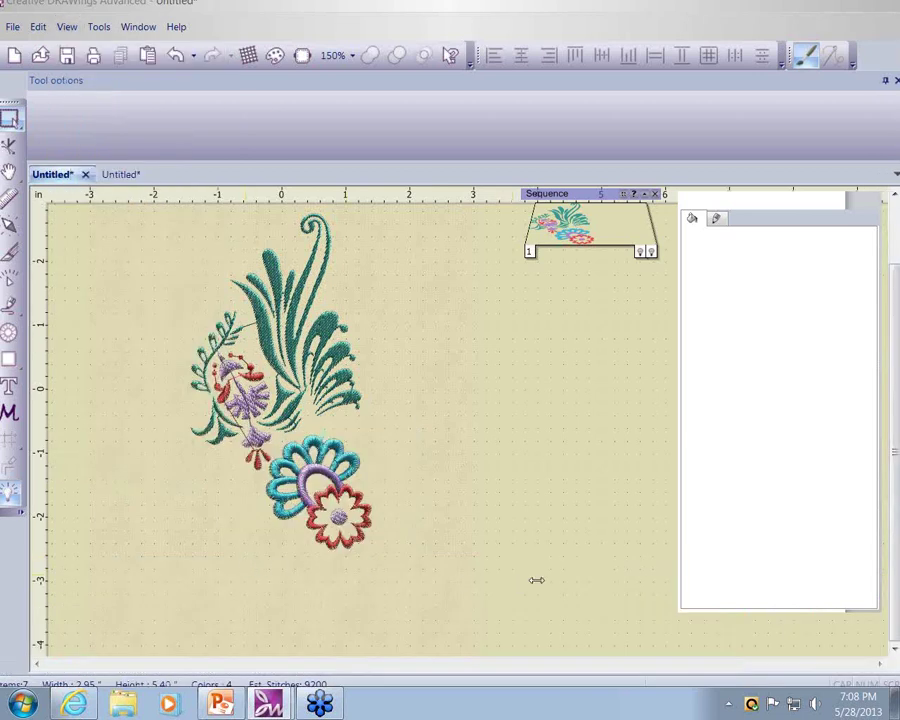
{"action": "left_click", "coordinate": [68, 29]}
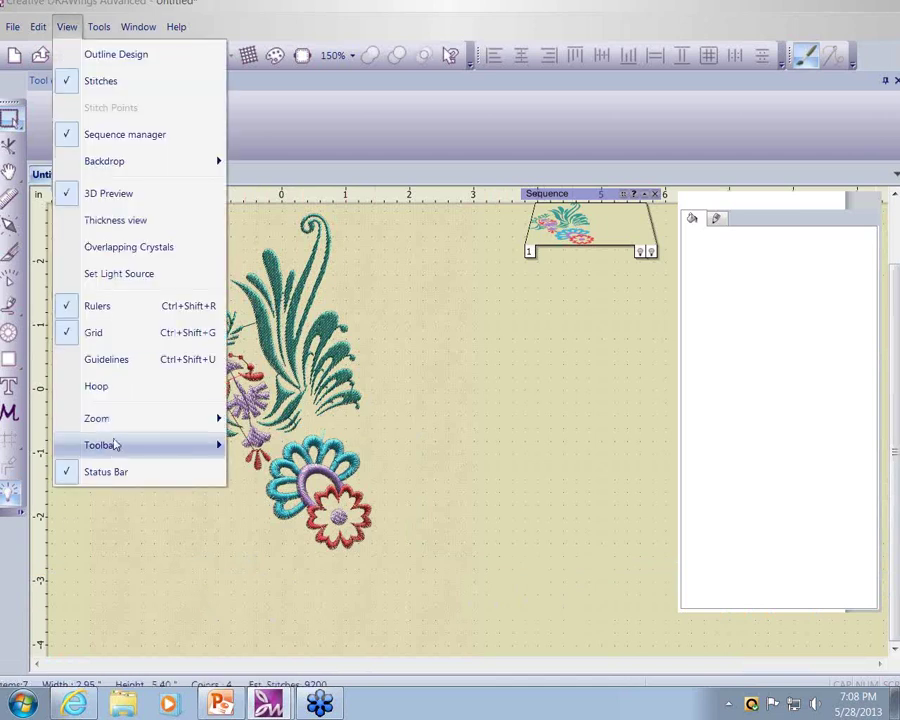
{"action": "mouse_move", "coordinate": [189, 452]}
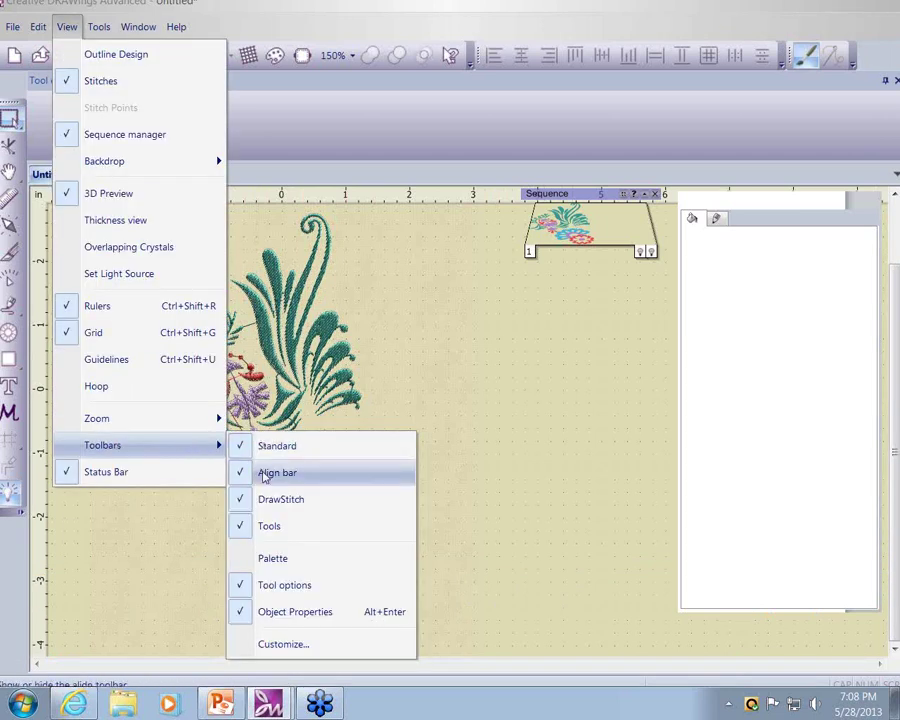
{"action": "left_click", "coordinate": [241, 560]}
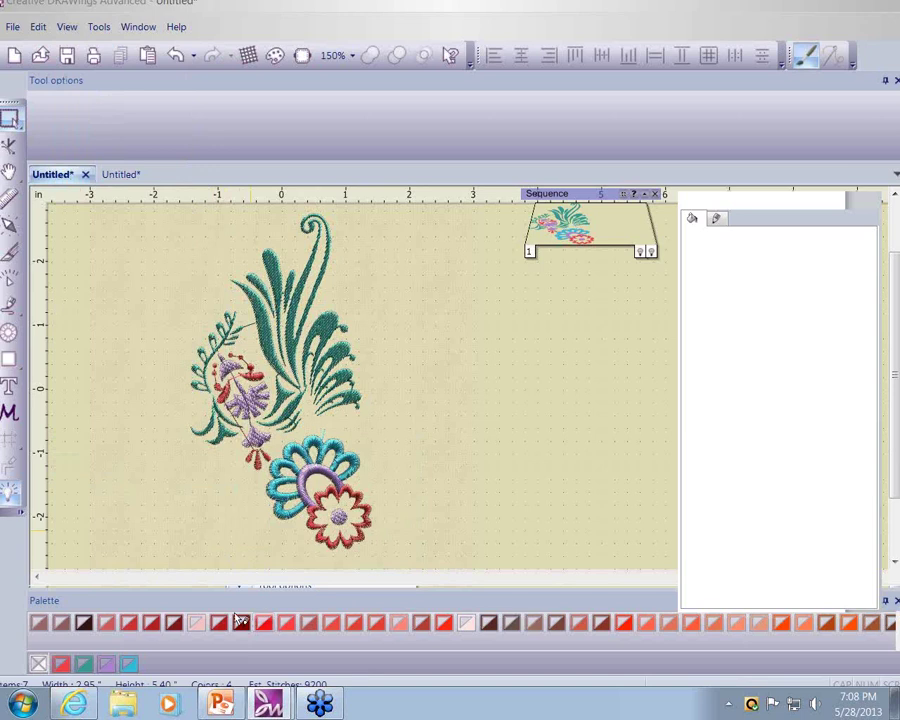
Step: Examine the program's version and copyright information in the About Creative DRAWings window
{"action": "left_click", "coordinate": [99, 27]}
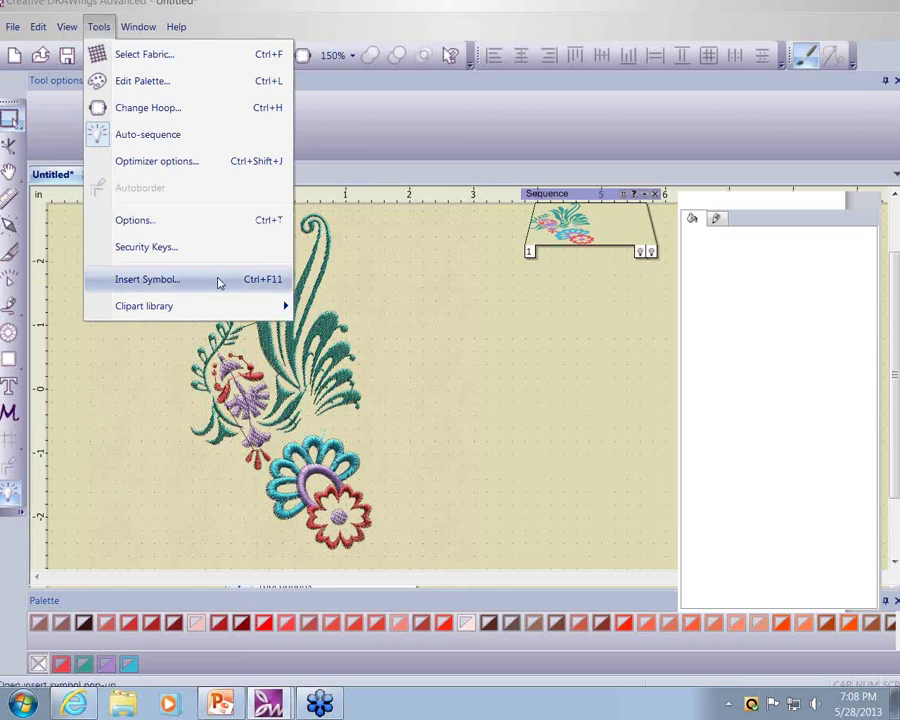
{"action": "mouse_move", "coordinate": [221, 308]}
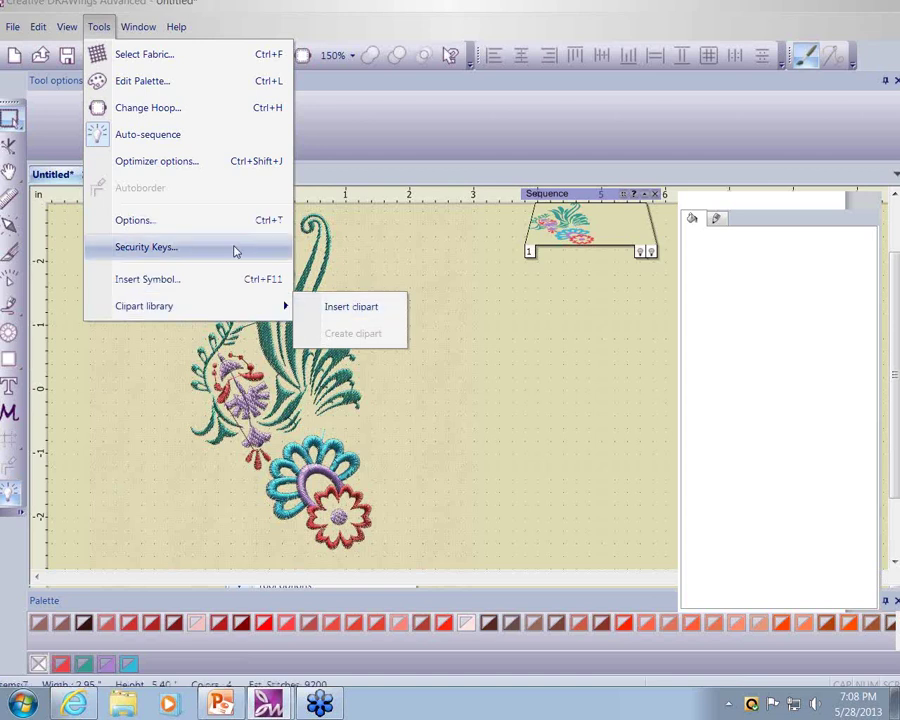
{"action": "mouse_move", "coordinate": [140, 33]}
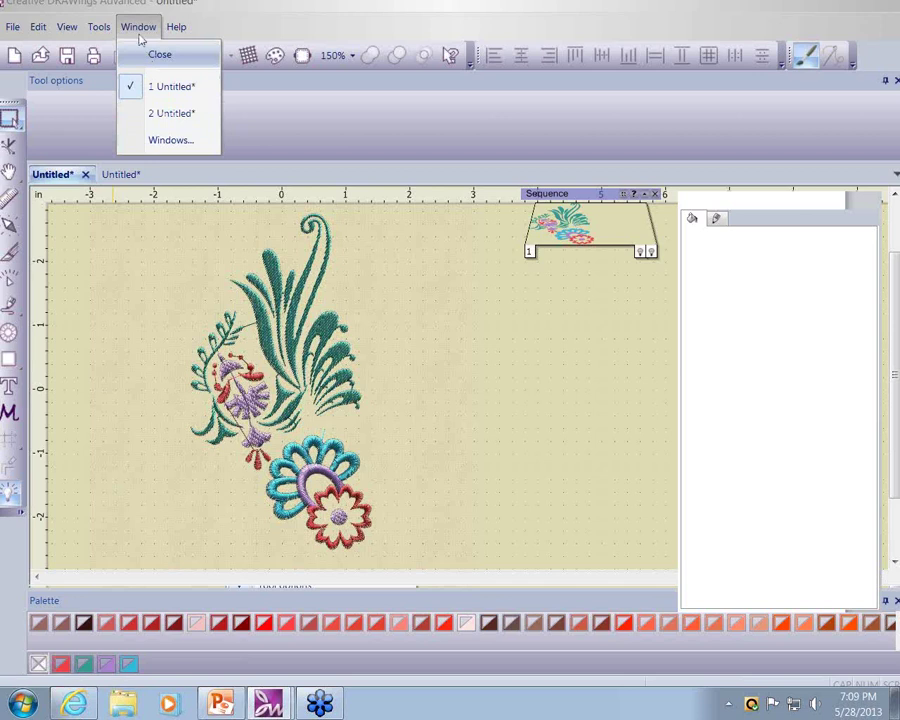
{"action": "mouse_move", "coordinate": [177, 27]}
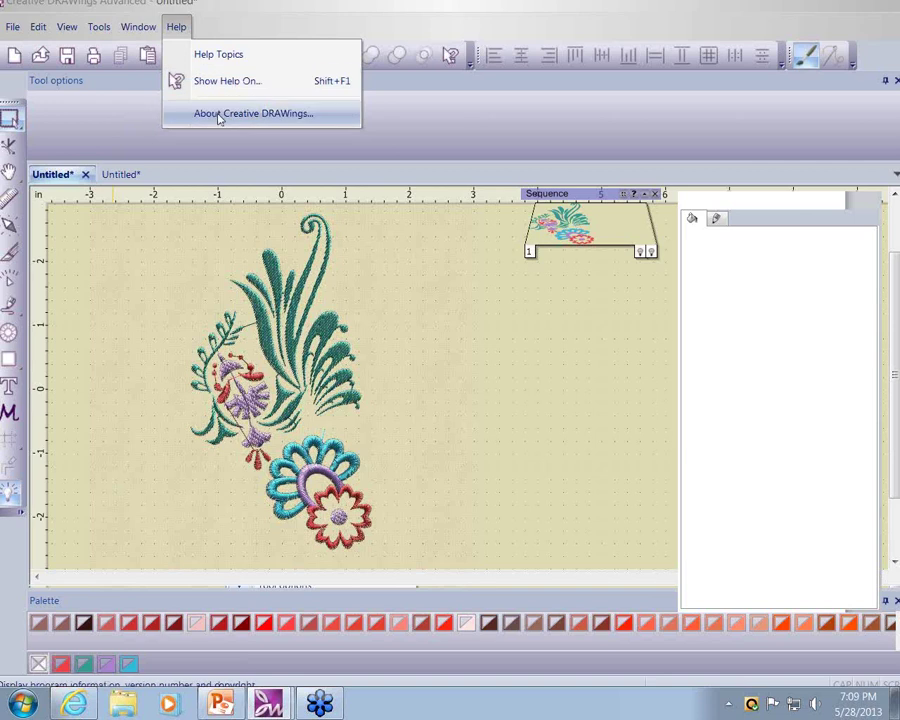
{"action": "left_click", "coordinate": [220, 116]}
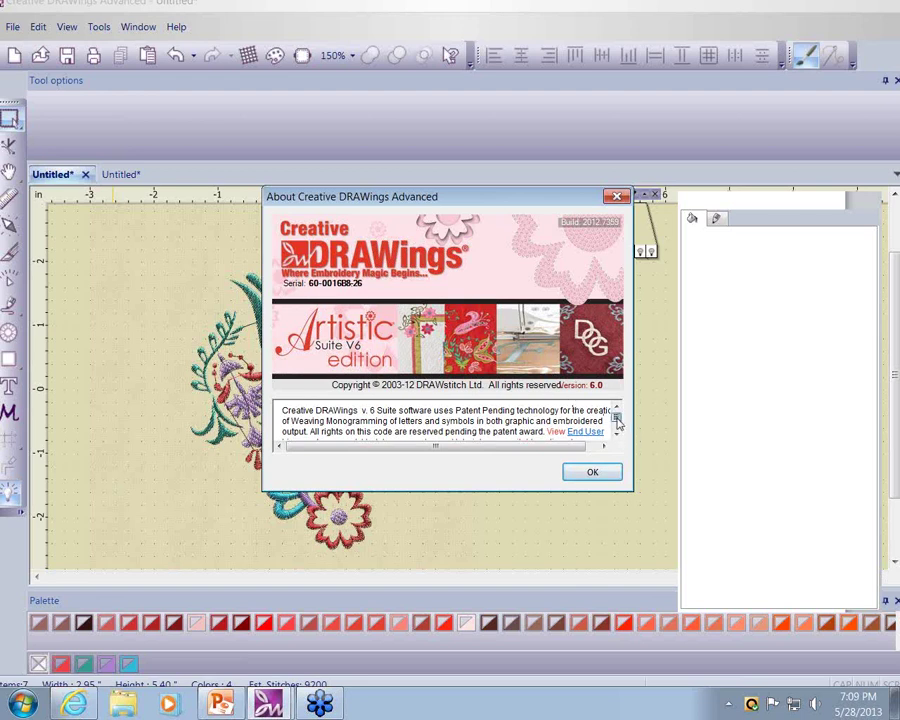
{"action": "scroll", "coordinate": [617, 425], "scroll_direction": "down", "scroll_amount": 1}
{"action": "scroll", "coordinate": [617, 425], "scroll_direction": "down", "scroll_amount": 1}
{"action": "scroll", "coordinate": [619, 424], "scroll_direction": "up", "scroll_amount": 2}
{"action": "left_click", "coordinate": [616, 196]}
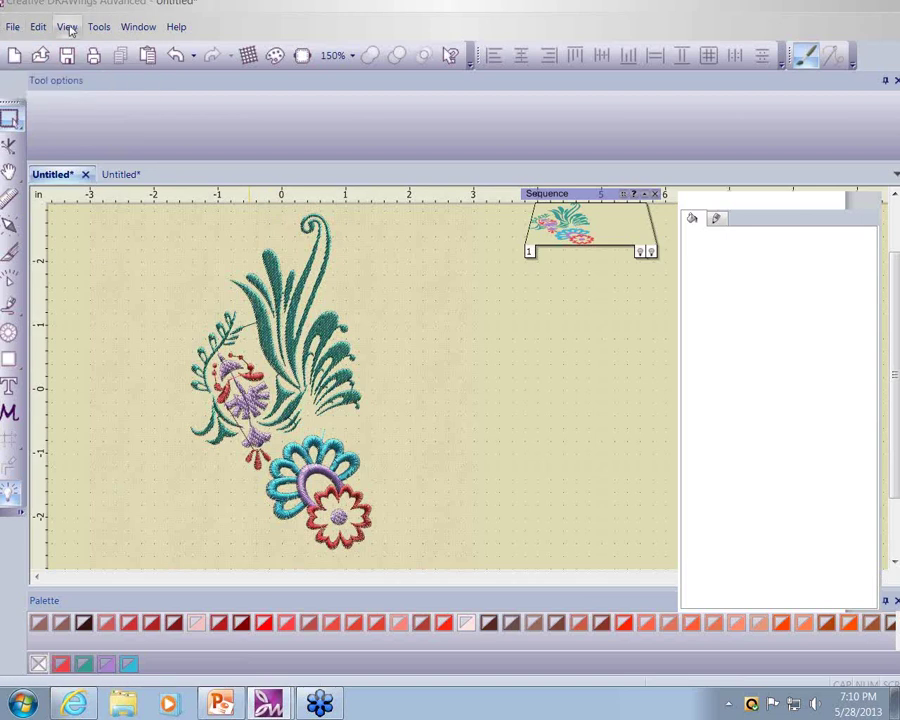
Step: Look up the Measure tool's topic in the context-sensitive online help, and close the help window
{"action": "left_click", "coordinate": [13, 56]}
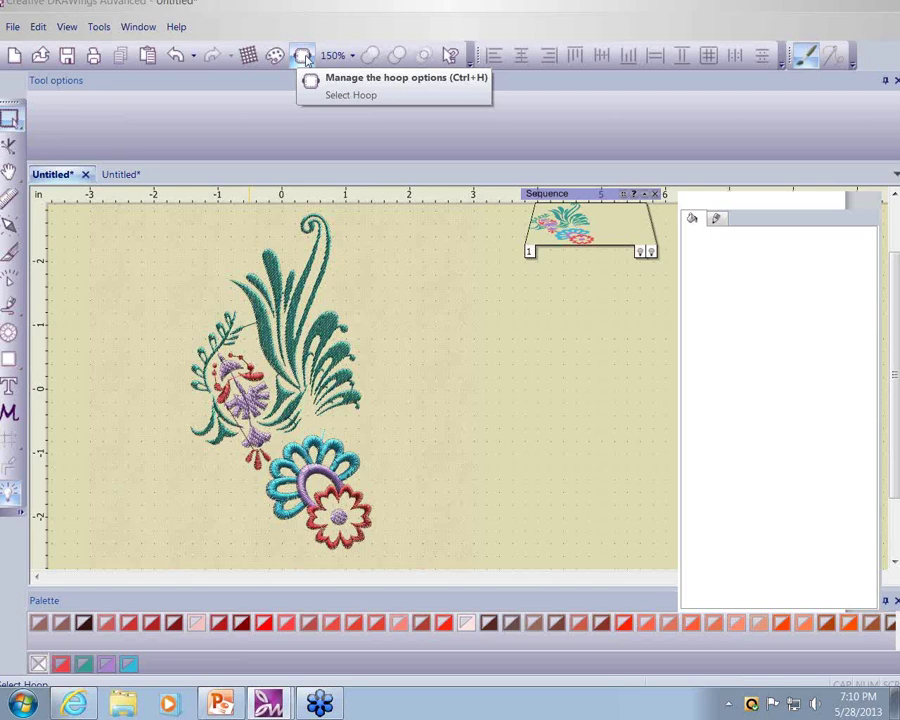
{"action": "left_click", "coordinate": [451, 57]}
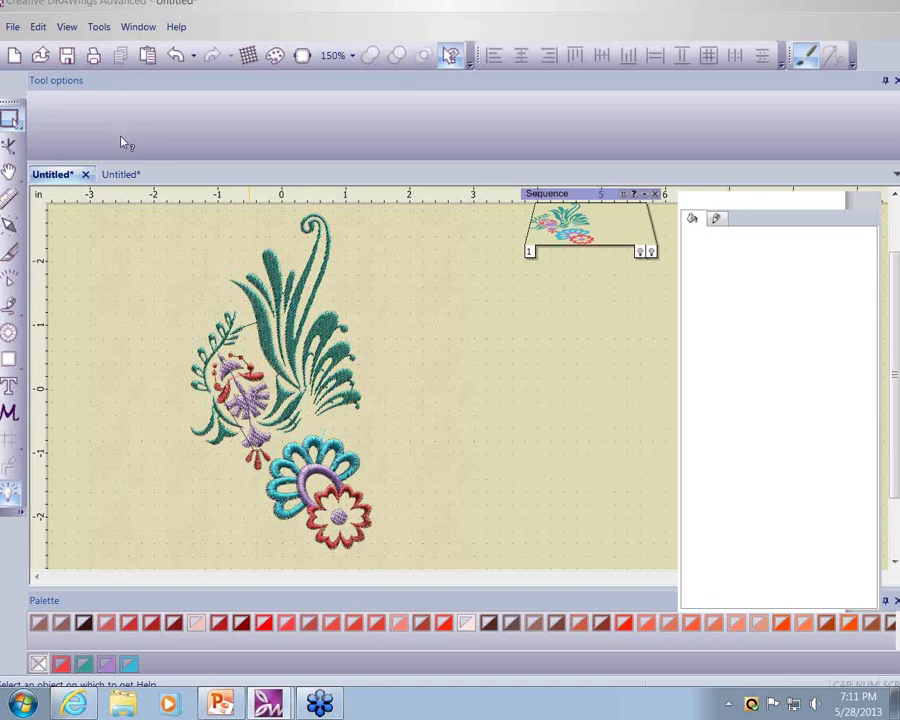
{"action": "left_click", "coordinate": [10, 200]}
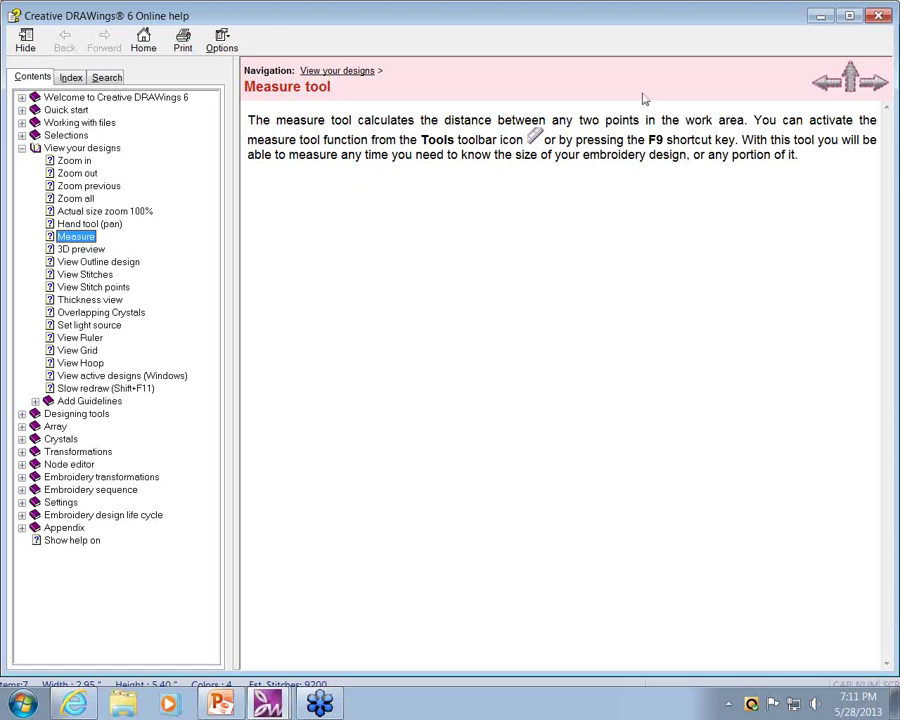
{"action": "left_click", "coordinate": [873, 20]}
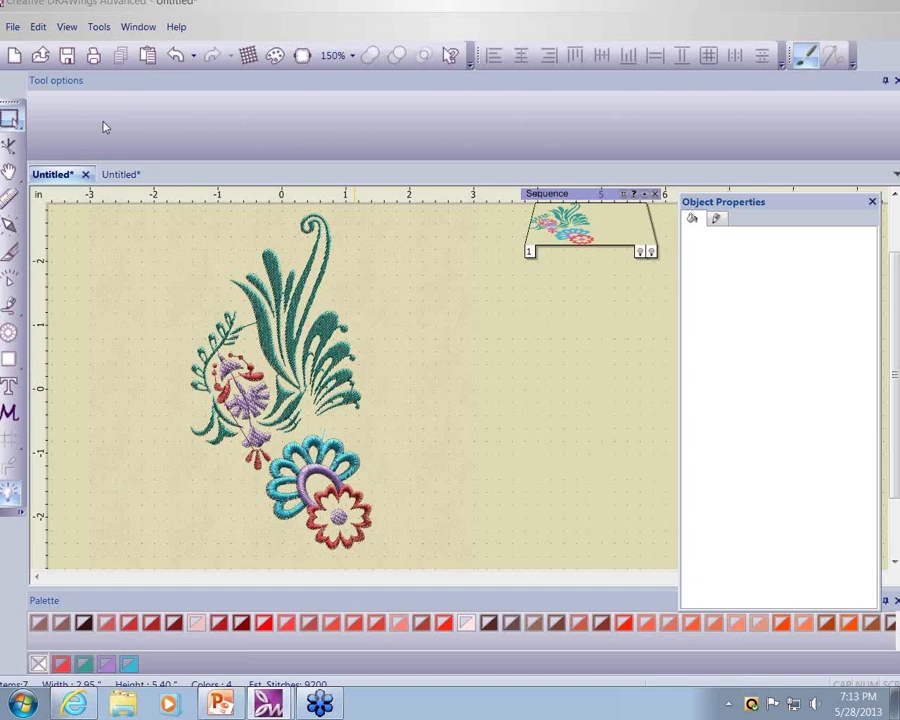
Step: Select the whole leaf-and-flower embroidery design, keeping the rectangular selection mode
{"action": "left_click", "coordinate": [283, 307]}
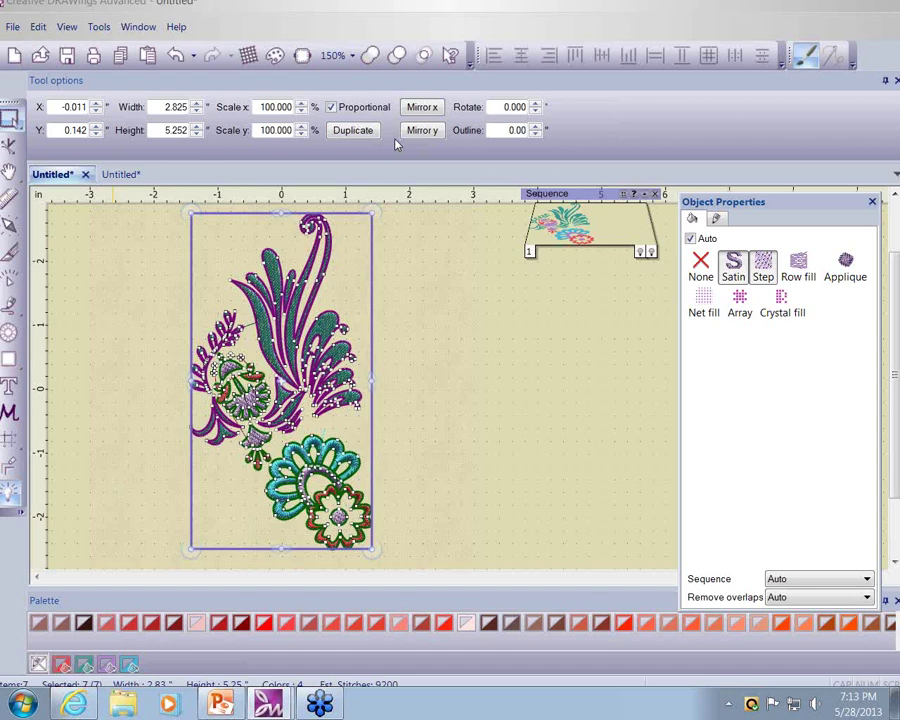
{"action": "left_click", "coordinate": [360, 131]}
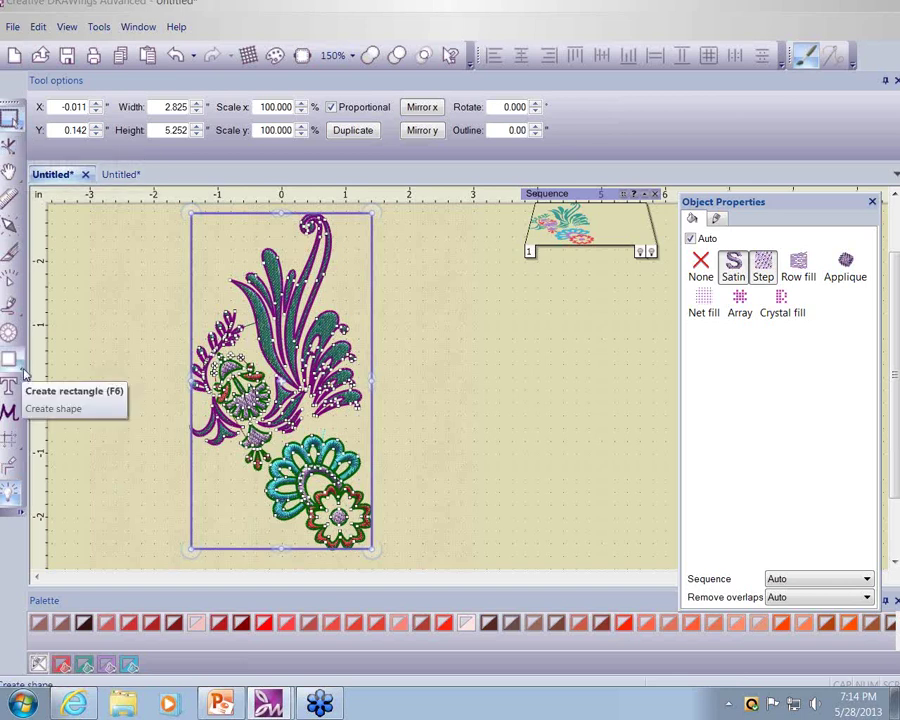
{"action": "left_click", "coordinate": [22, 133]}
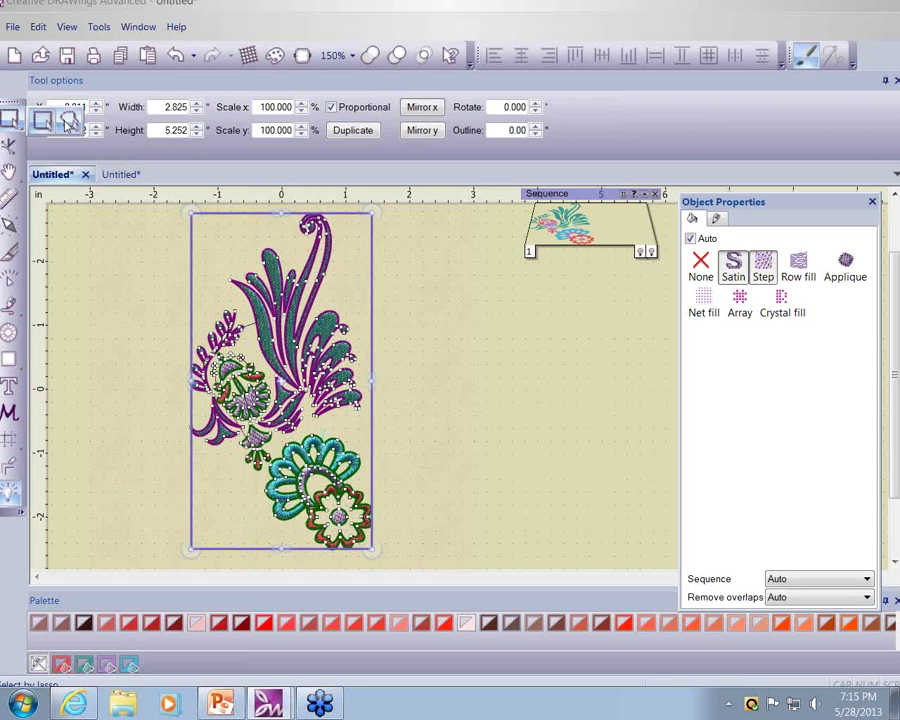
{"action": "left_click", "coordinate": [42, 121]}
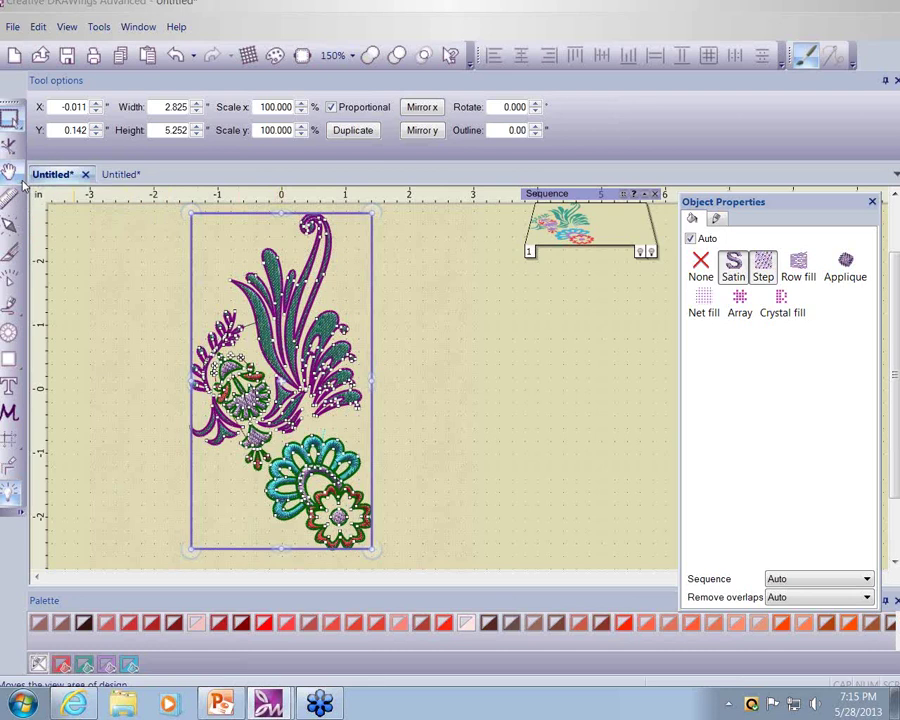
{"action": "left_click", "coordinate": [23, 185]}
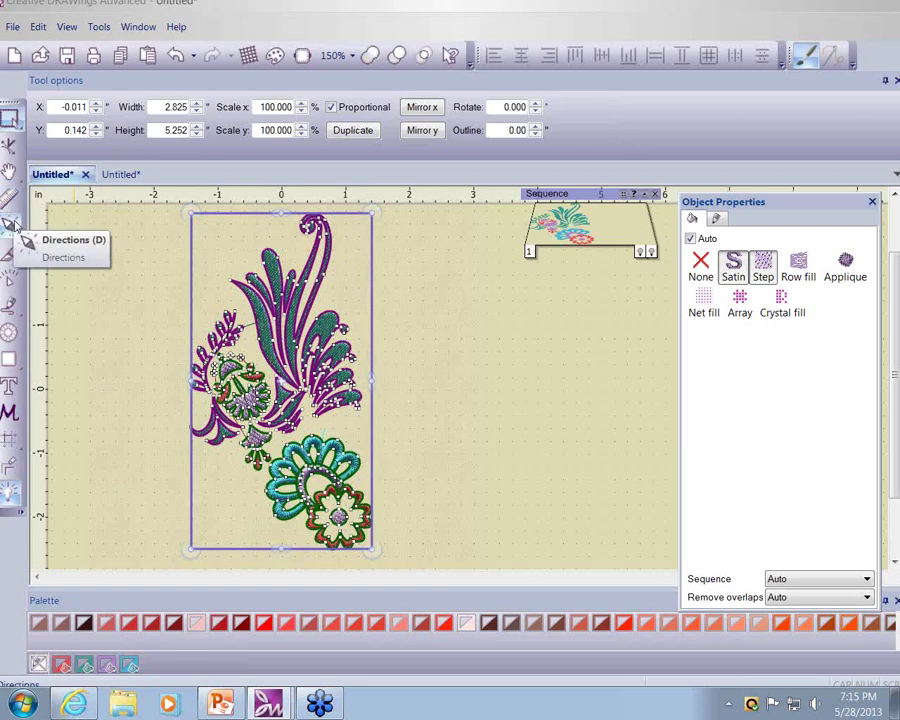
{"action": "left_click", "coordinate": [24, 316]}
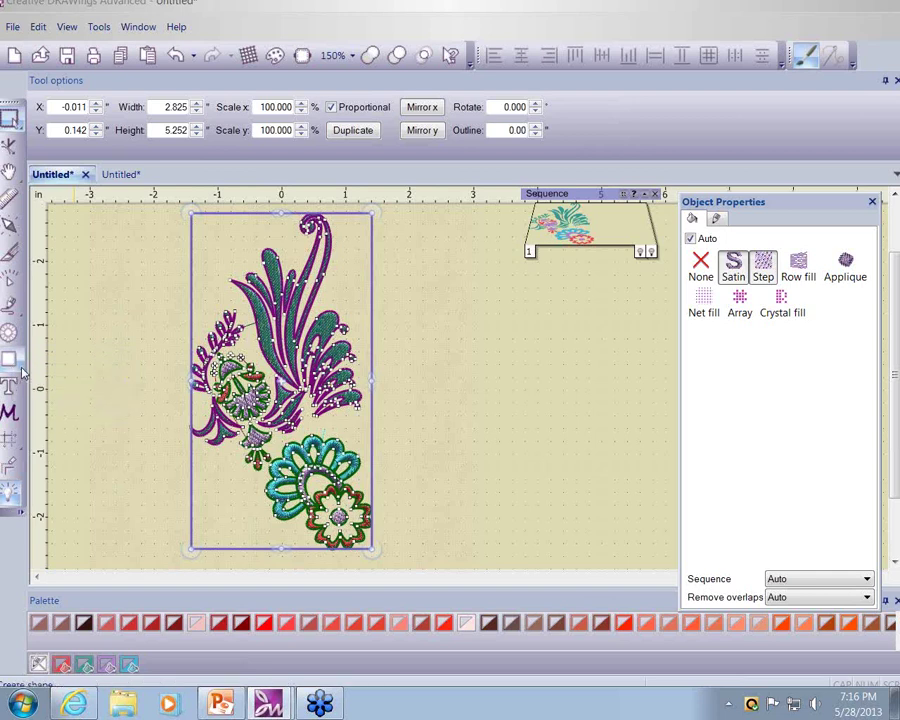
{"action": "left_click", "coordinate": [21, 370]}
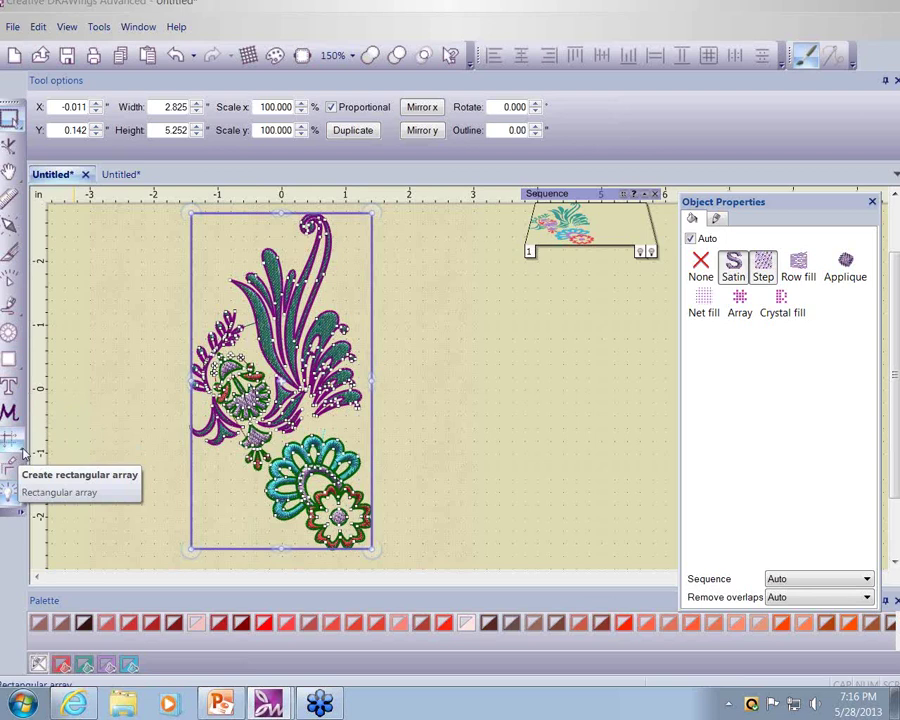
{"action": "mouse_move", "coordinate": [24, 453]}
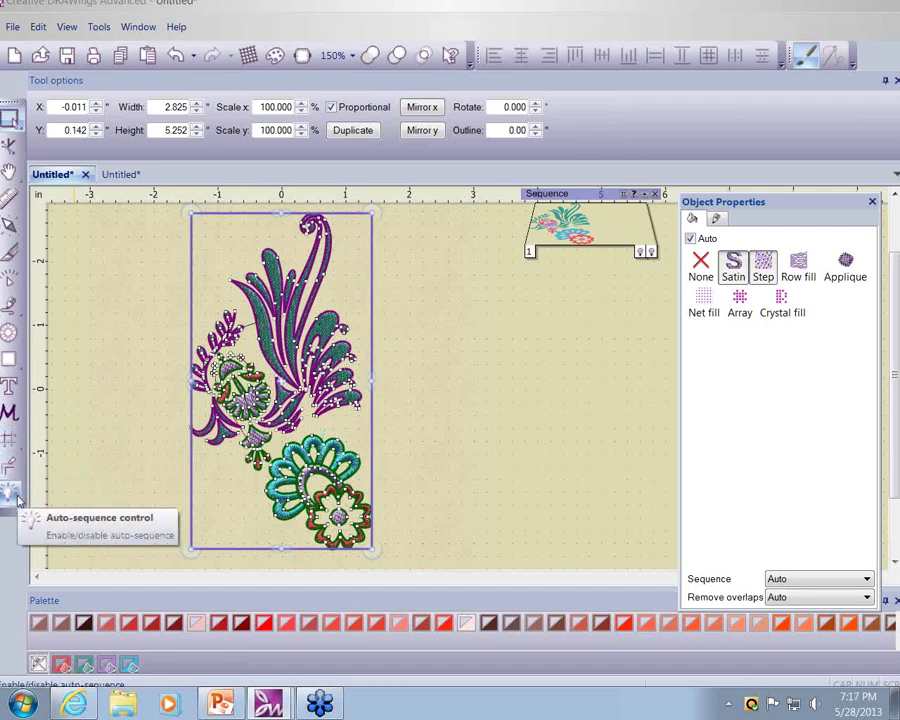
{"action": "left_click", "coordinate": [12, 493]}
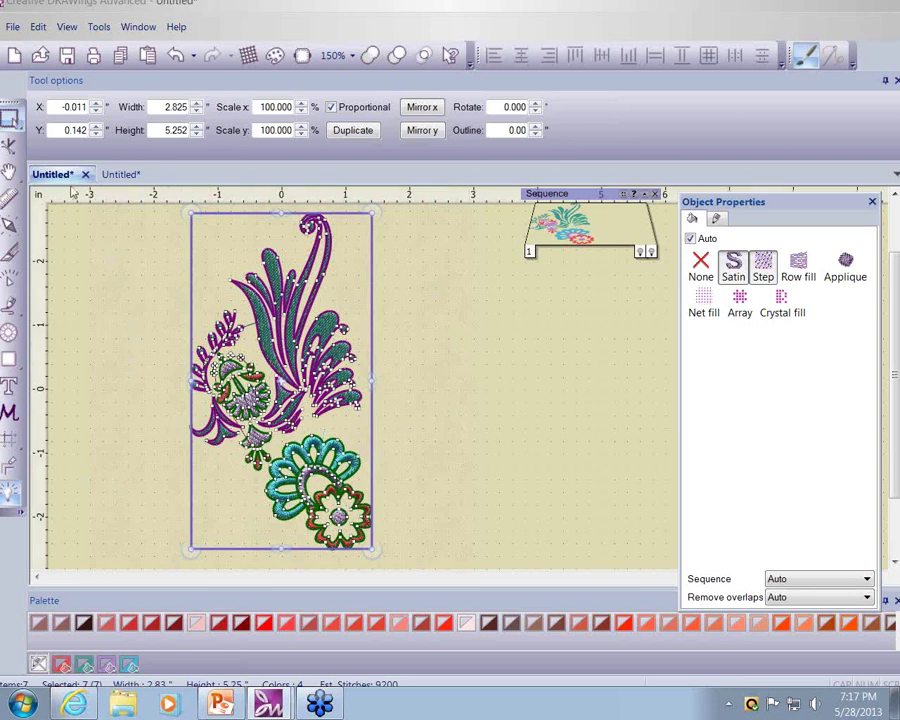
{"action": "left_click", "coordinate": [138, 30]}
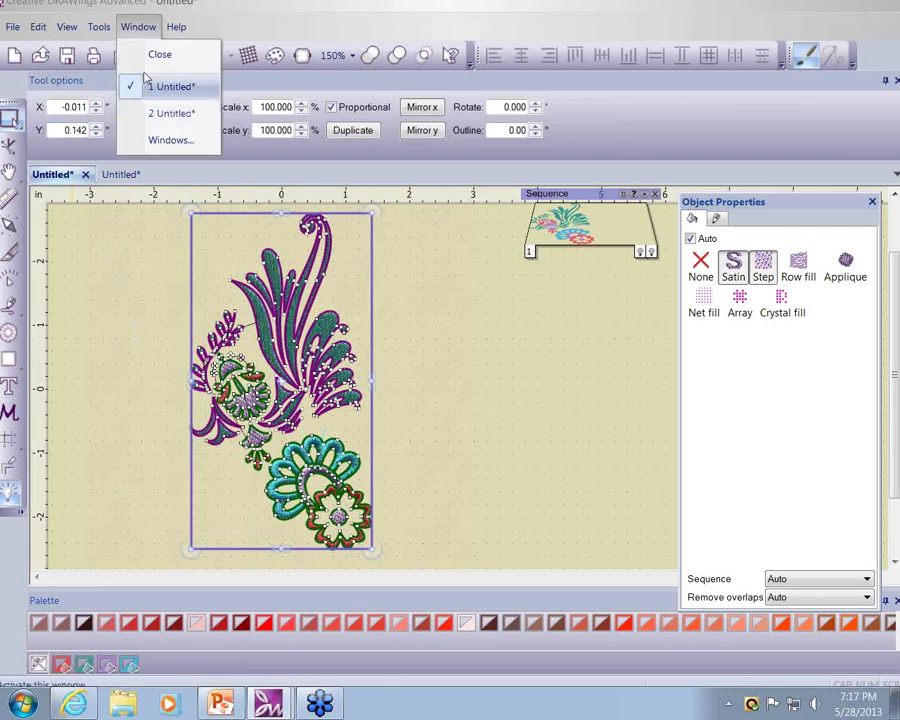
{"action": "left_click", "coordinate": [136, 28]}
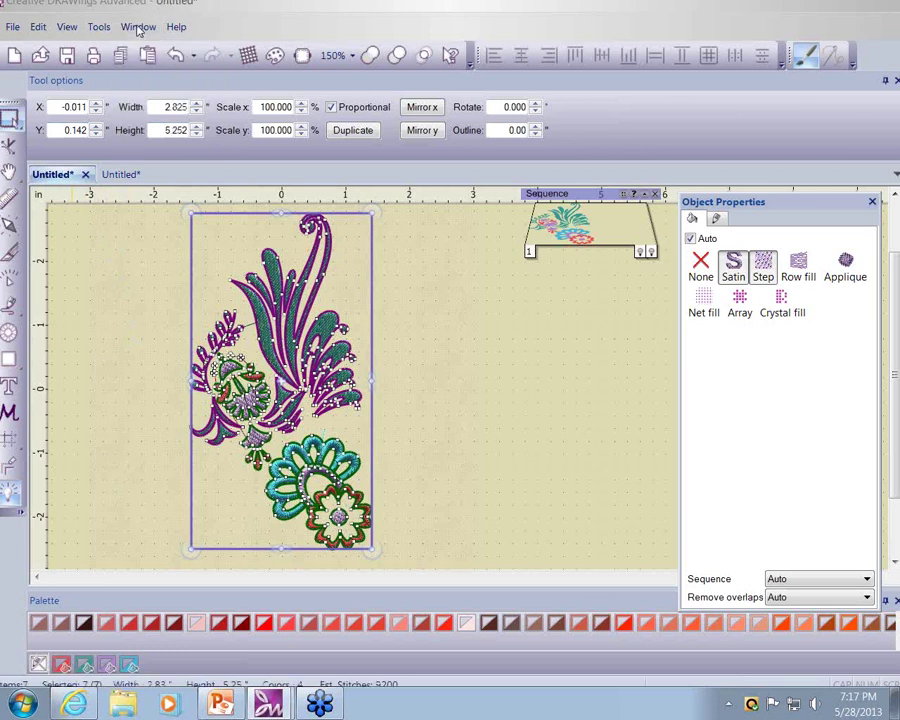
Step: Select the whole three-flower design in the other open document and show its outline stitch properties
{"action": "left_click", "coordinate": [121, 175]}
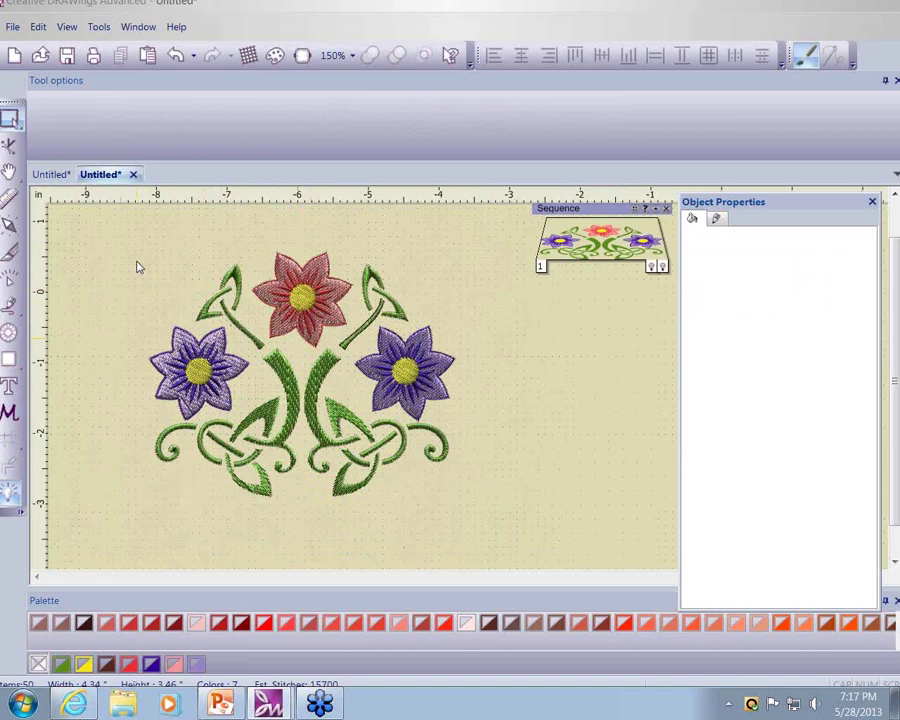
{"action": "left_click", "coordinate": [47, 176]}
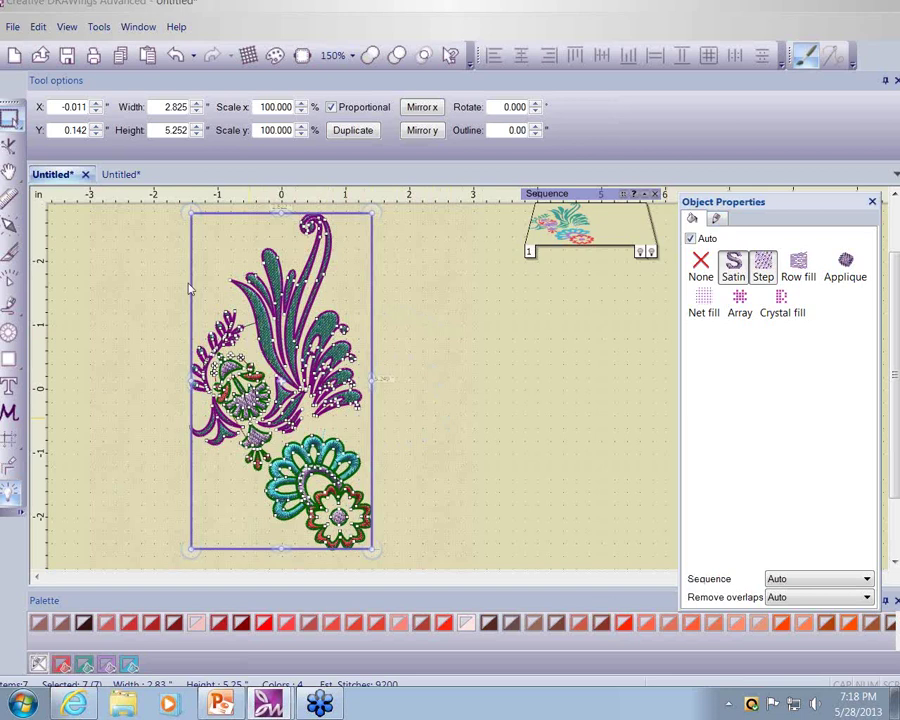
{"action": "left_click", "coordinate": [125, 176]}
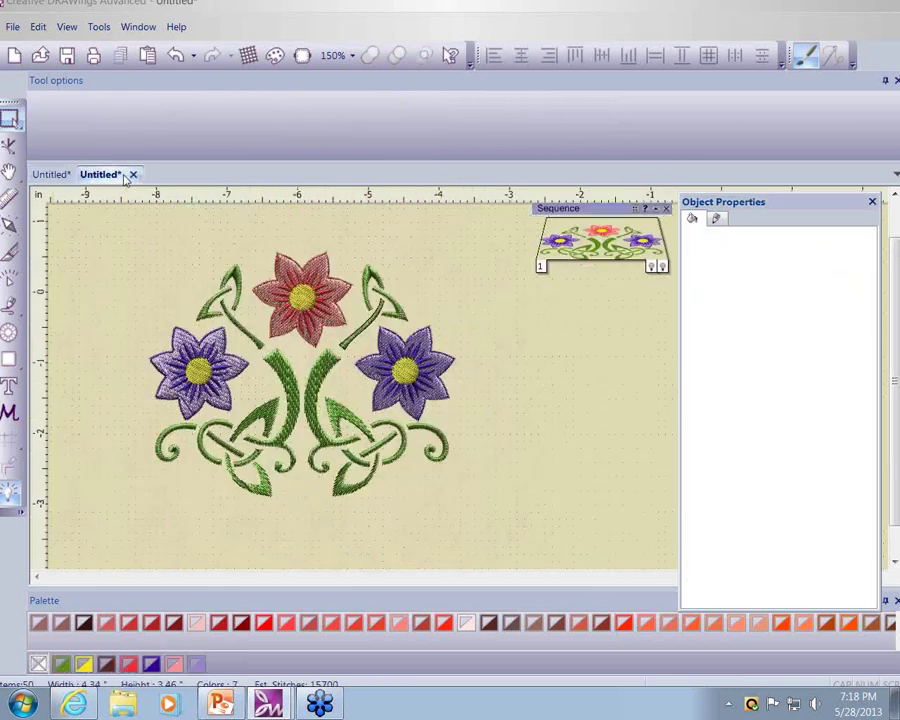
{"action": "left_click", "coordinate": [425, 358]}
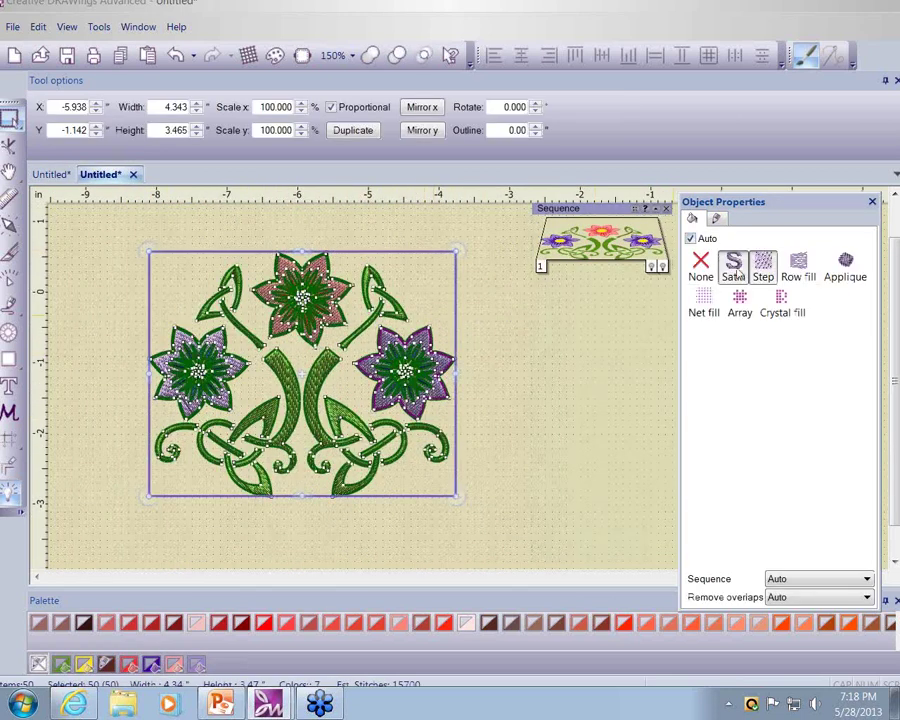
{"action": "left_click", "coordinate": [716, 219]}
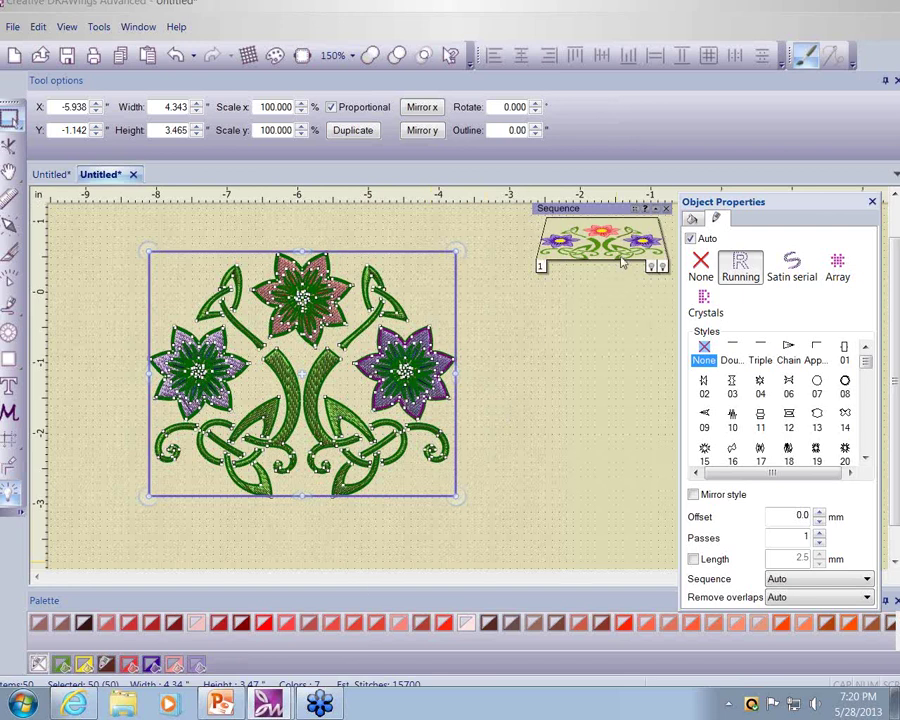
Step: Turn off auto-sequence for the three-flower design and run the optimizer once with the Advanced (Re-arrange and modify objects if needed) technique
{"action": "mouse_move", "coordinate": [620, 250]}
{"action": "left_click", "coordinate": [10, 346]}
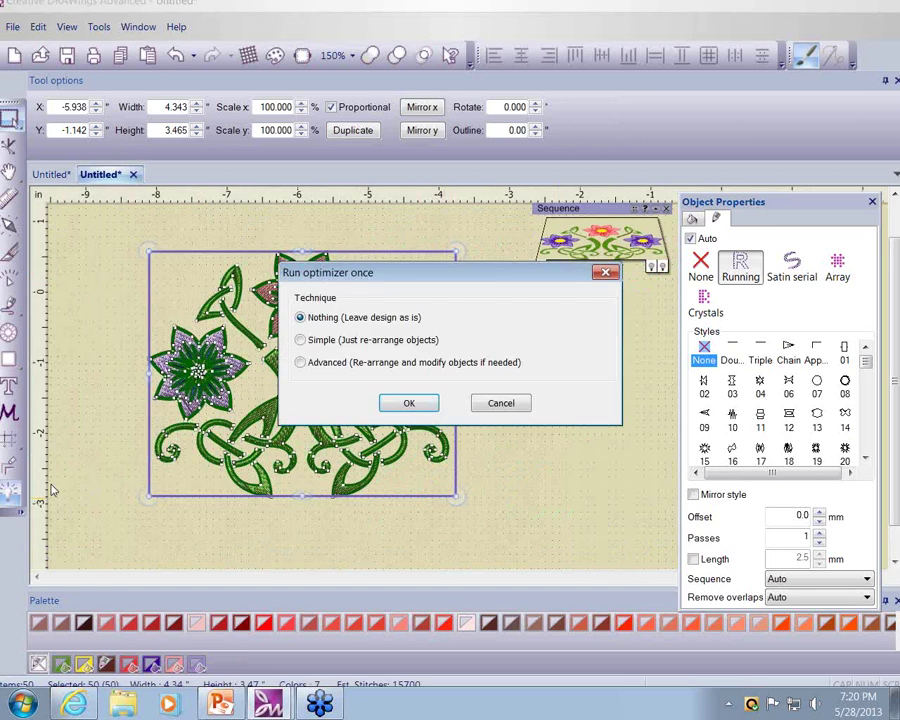
{"action": "left_click", "coordinate": [300, 363]}
{"action": "left_click", "coordinate": [390, 402]}
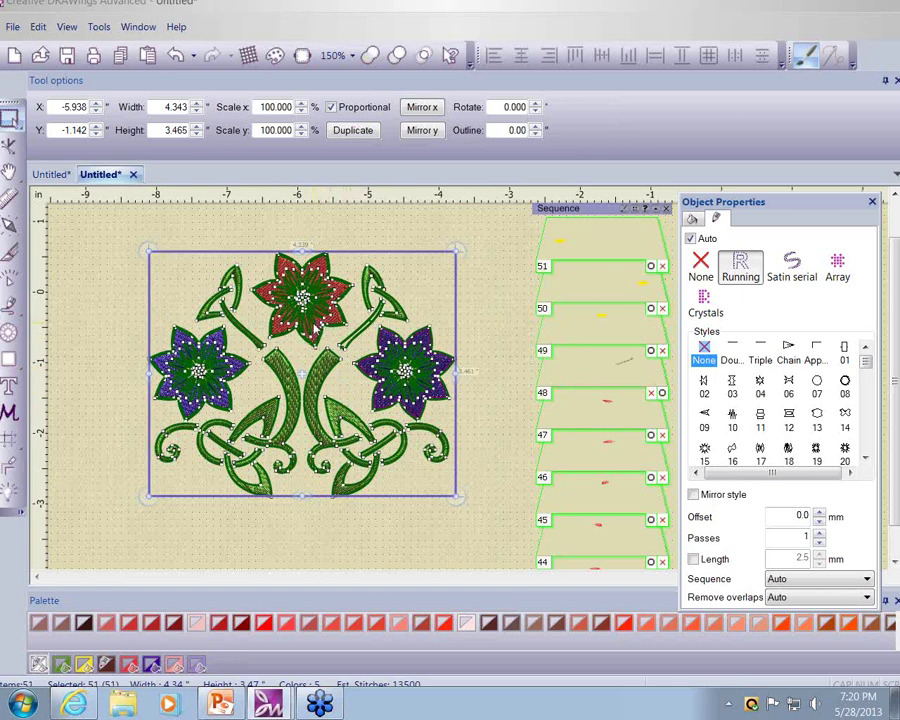
Step: Look over the context commands available for the selected three-flower design, including the Shaping options, without applying any
{"action": "right_click", "coordinate": [313, 324]}
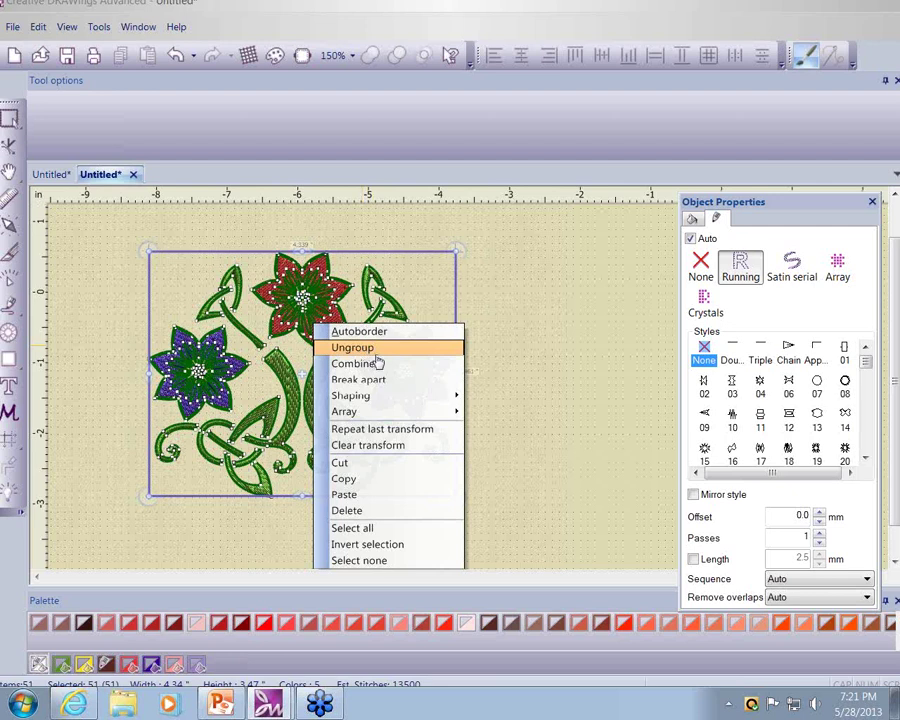
{"action": "mouse_move", "coordinate": [380, 395]}
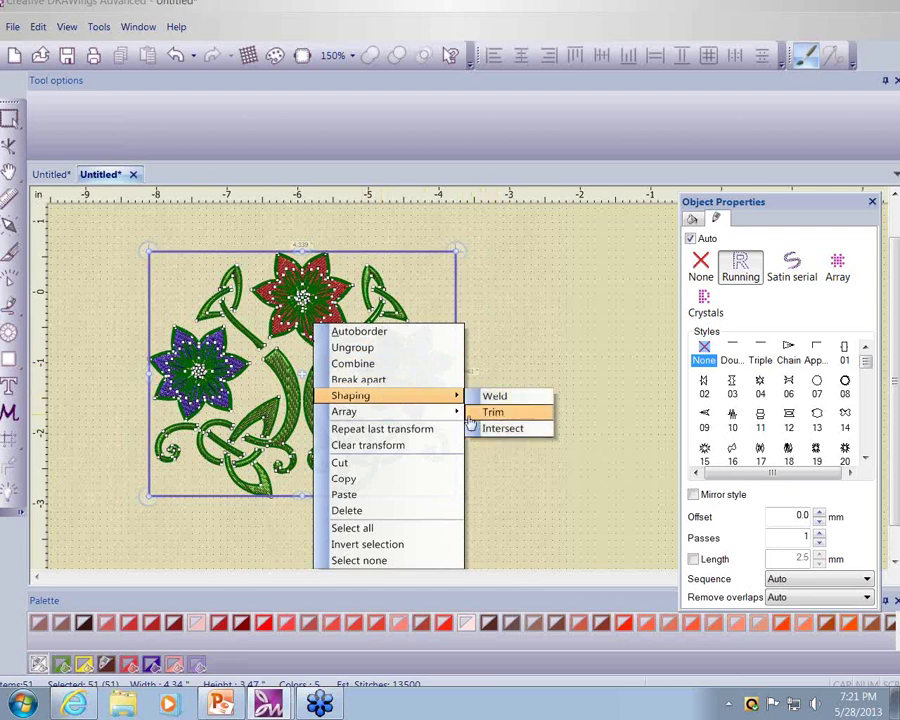
{"action": "mouse_move", "coordinate": [457, 413]}
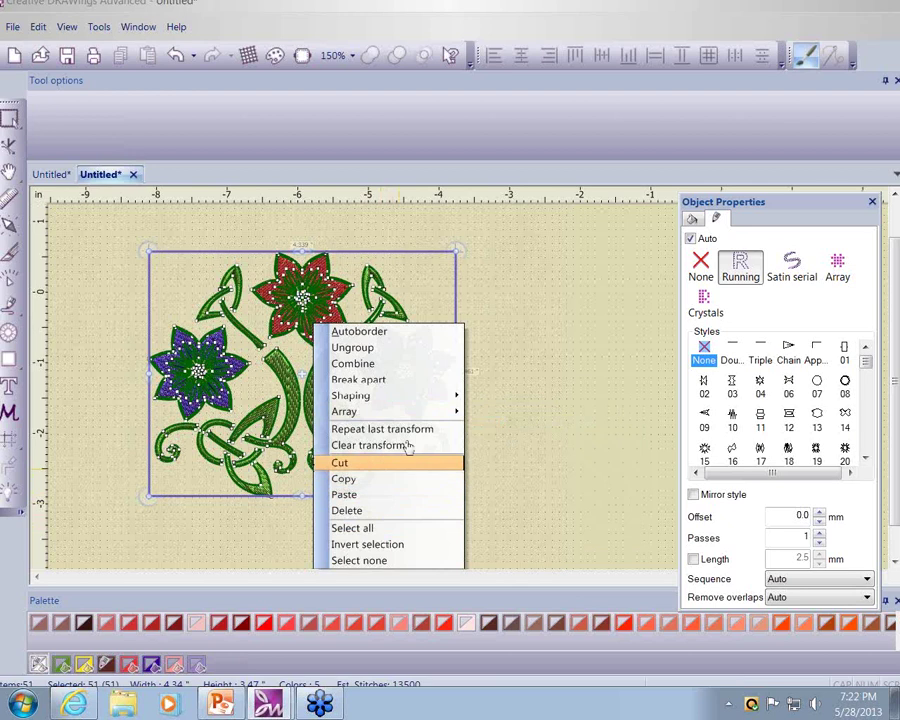
{"action": "left_click", "coordinate": [531, 307]}
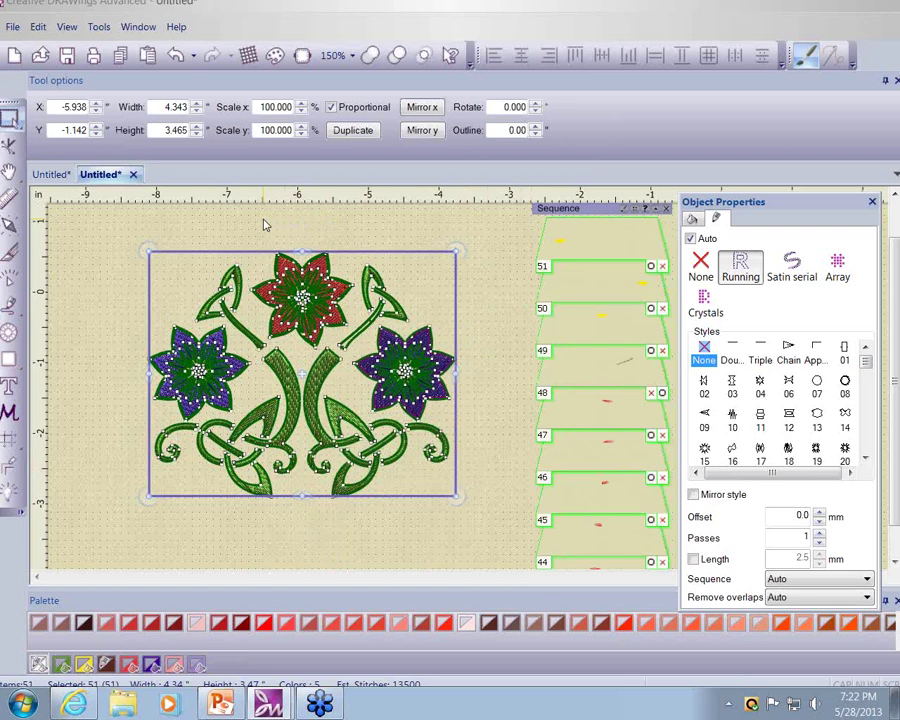
Step: Open the online help topics and search them for "sizing"
{"action": "left_click", "coordinate": [177, 27]}
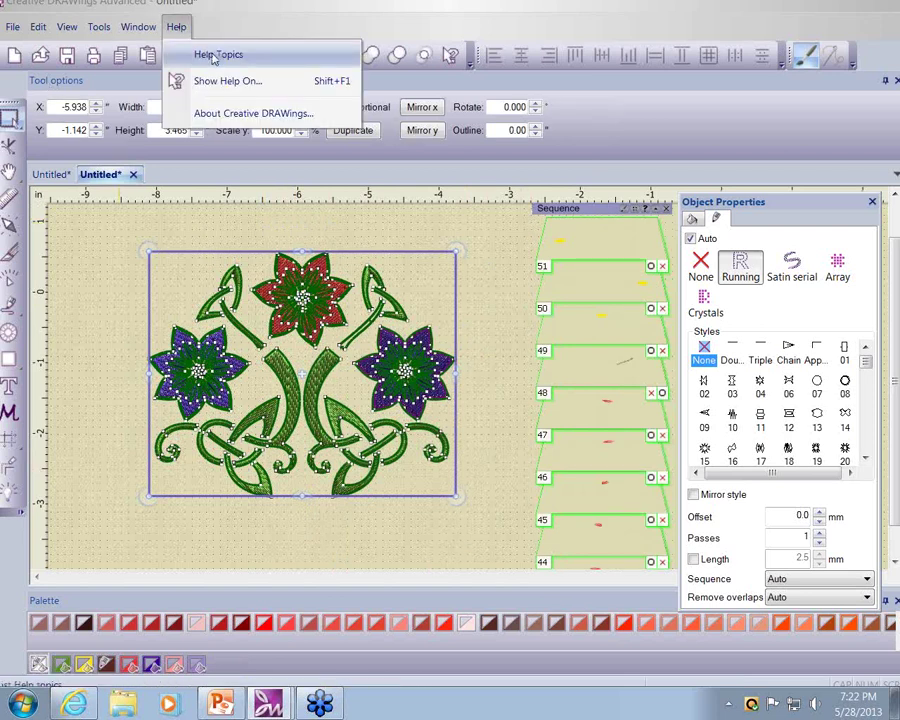
{"action": "left_click", "coordinate": [212, 57]}
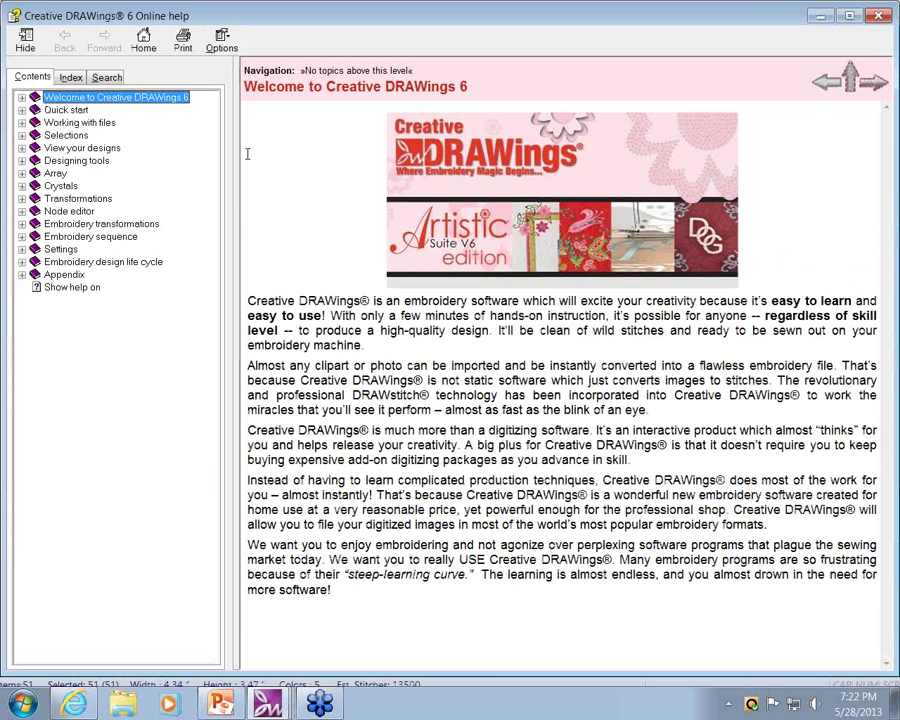
{"action": "left_click", "coordinate": [108, 78]}
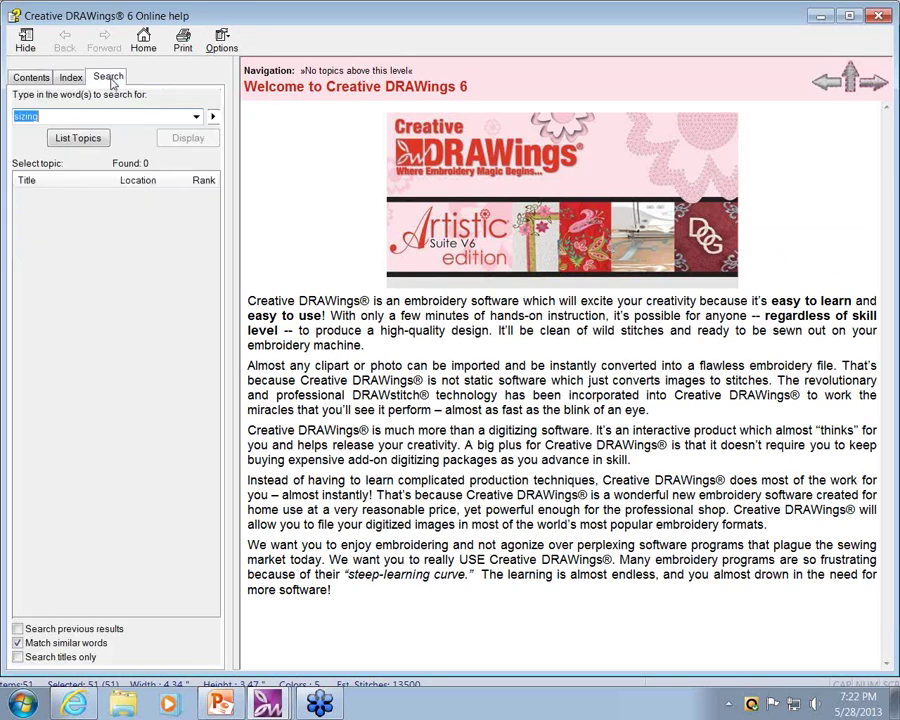
{"action": "left_click", "coordinate": [73, 142]}
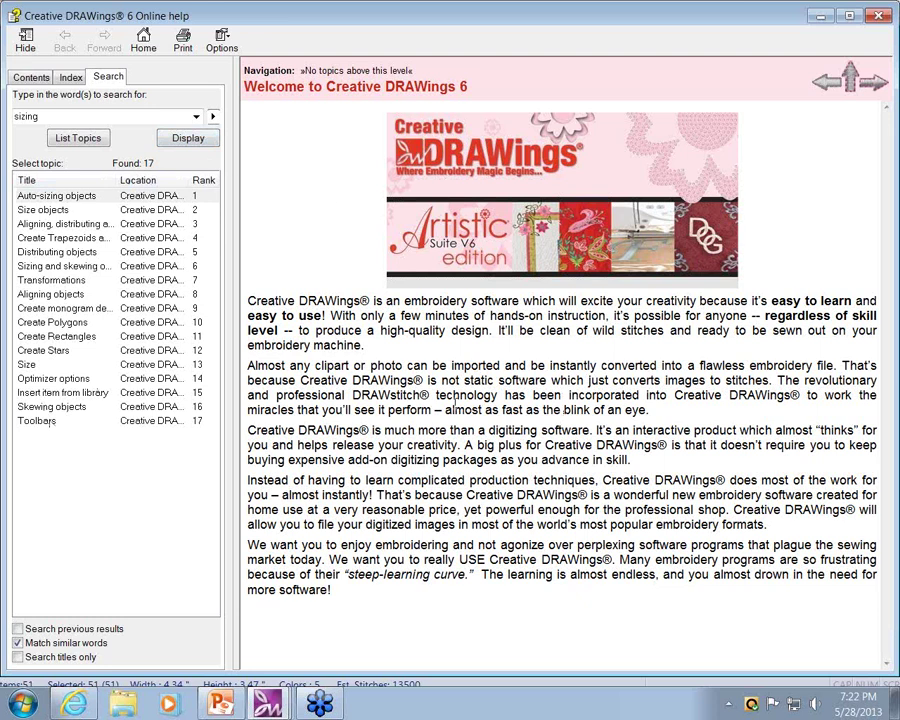
Step: Read through the Quick reference card in the help's Appendix down to the View shortcuts, and close the help window
{"action": "left_click", "coordinate": [31, 78]}
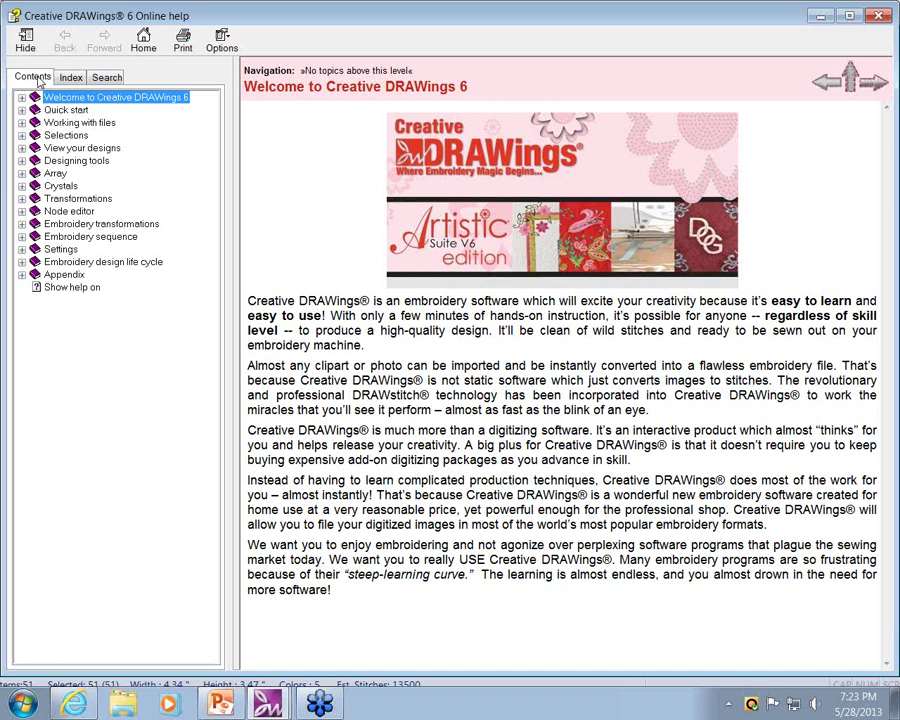
{"action": "left_click", "coordinate": [22, 275]}
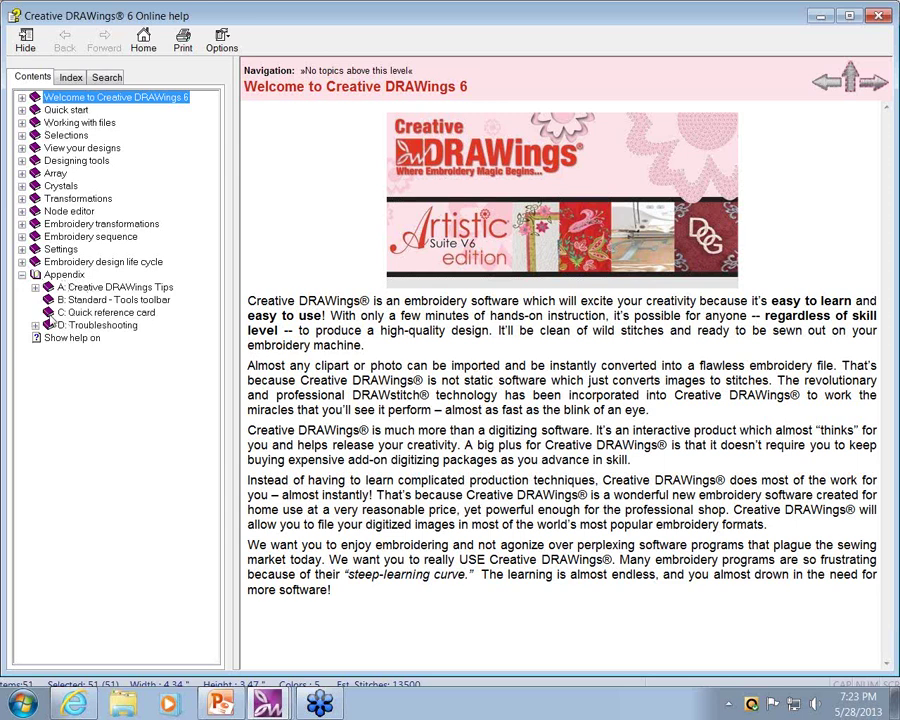
{"action": "left_click", "coordinate": [106, 313]}
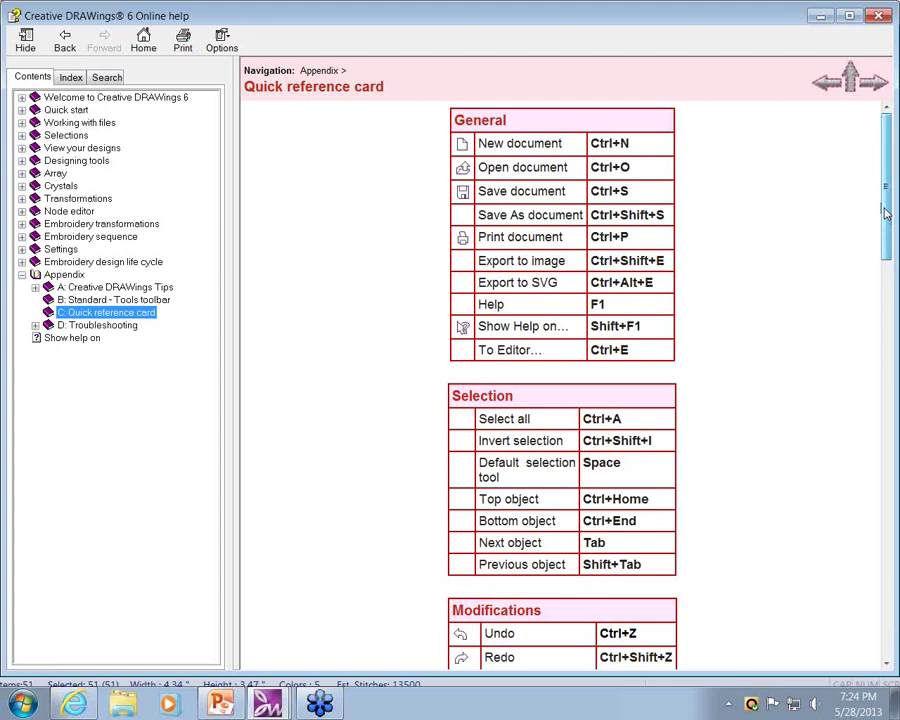
{"action": "left_click_drag", "start_coordinate": [884, 213], "coordinate": [897, 499]}
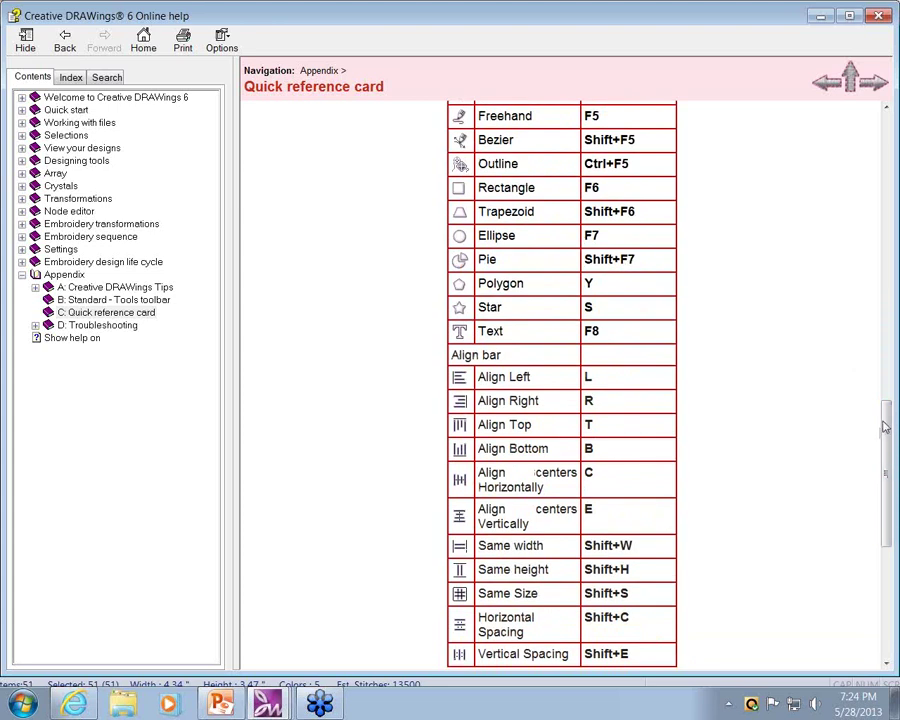
{"action": "left_click_drag", "start_coordinate": [884, 427], "coordinate": [891, 518]}
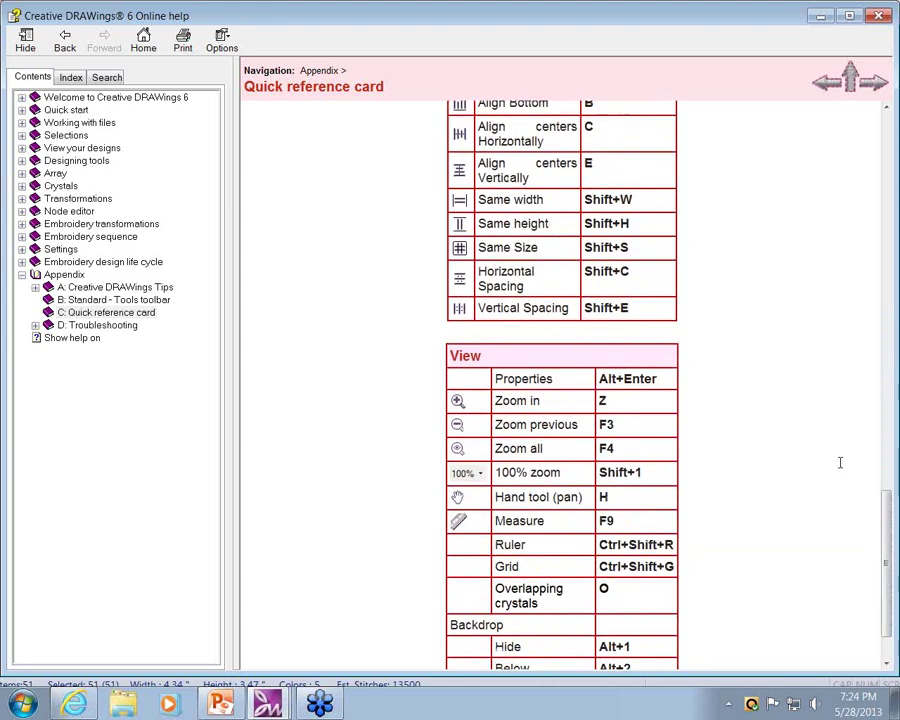
{"action": "left_click", "coordinate": [876, 16]}
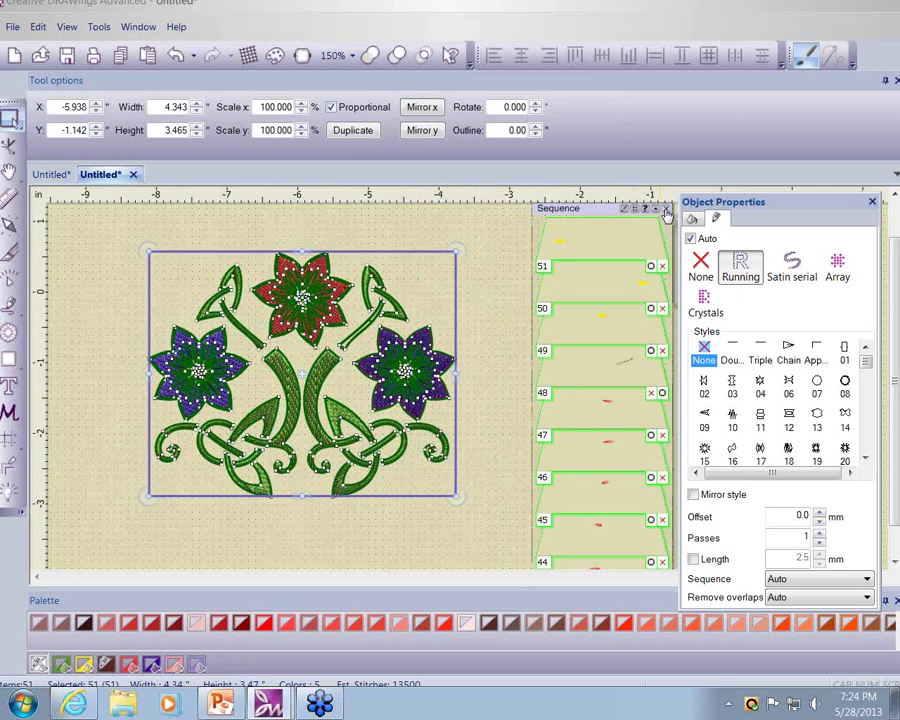
Step: Close the three-flower document without saving its changes
{"action": "left_click", "coordinate": [133, 174]}
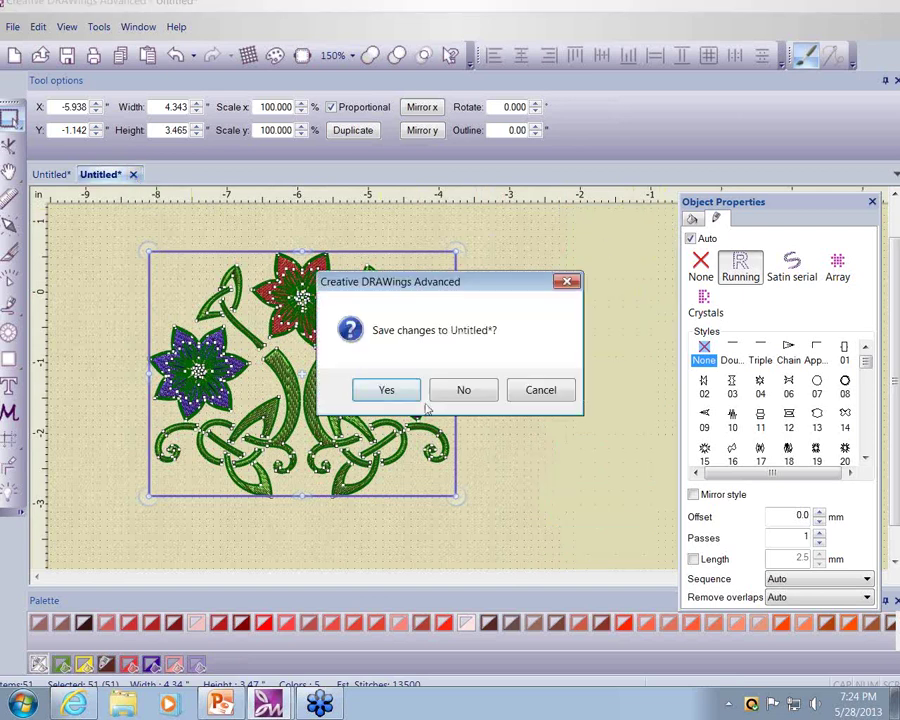
{"action": "left_click", "coordinate": [478, 391]}
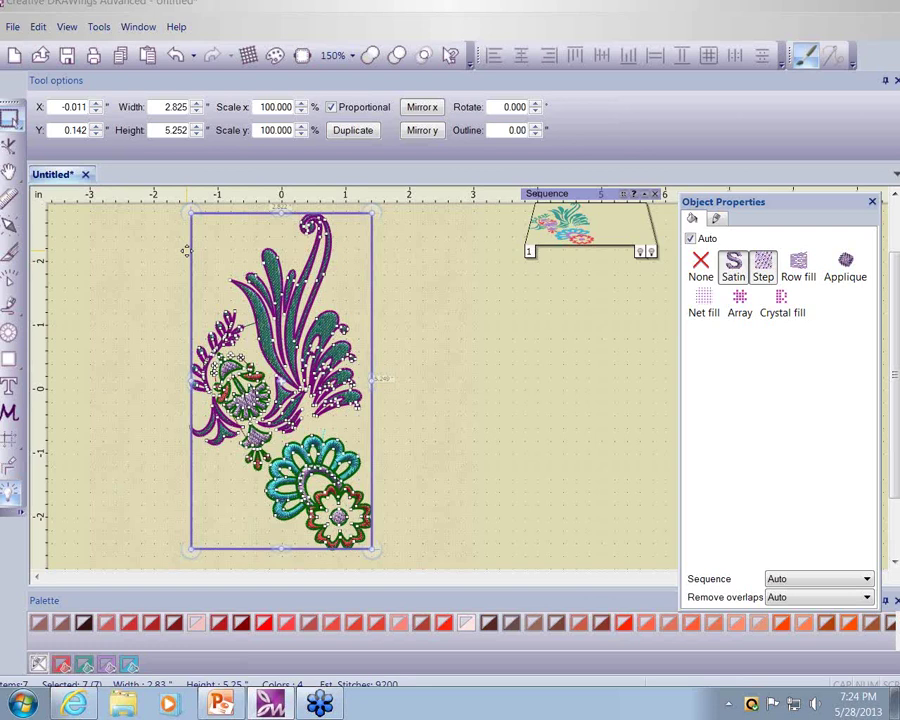
Step: Start a new design and choose Cotton 2 from the Embroidery Smooth fabrics
{"action": "left_click", "coordinate": [14, 57]}
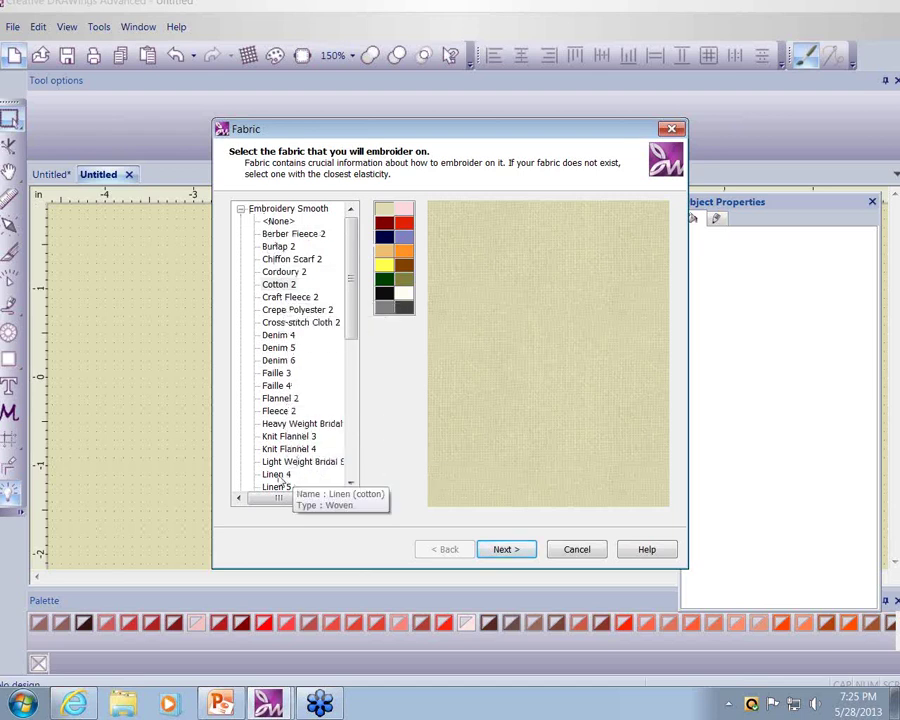
{"action": "left_click", "coordinate": [351, 484]}
{"action": "left_click", "coordinate": [351, 484]}
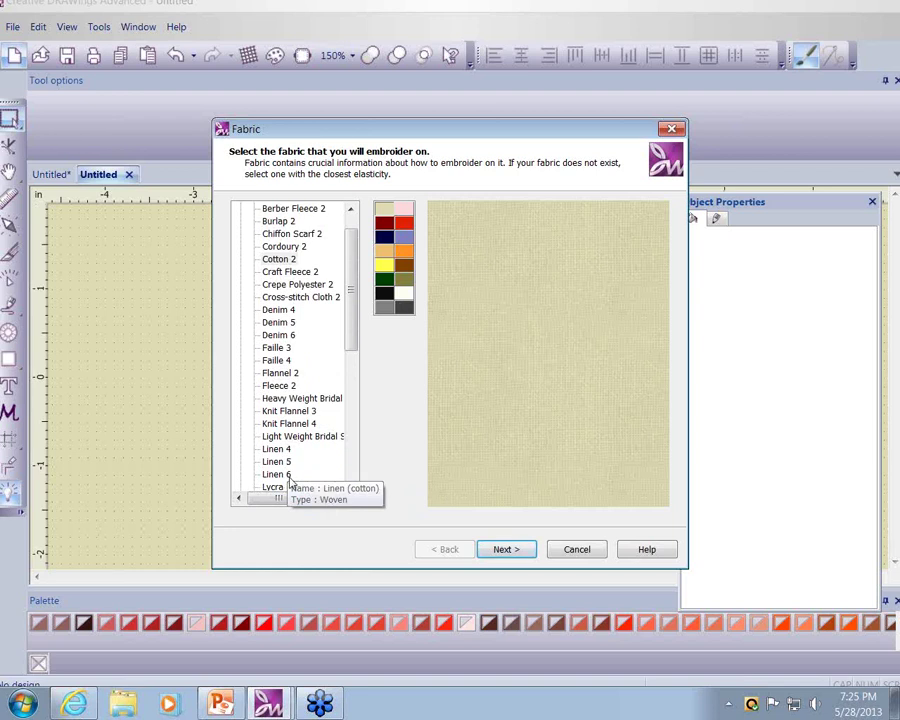
{"action": "left_click", "coordinate": [287, 263]}
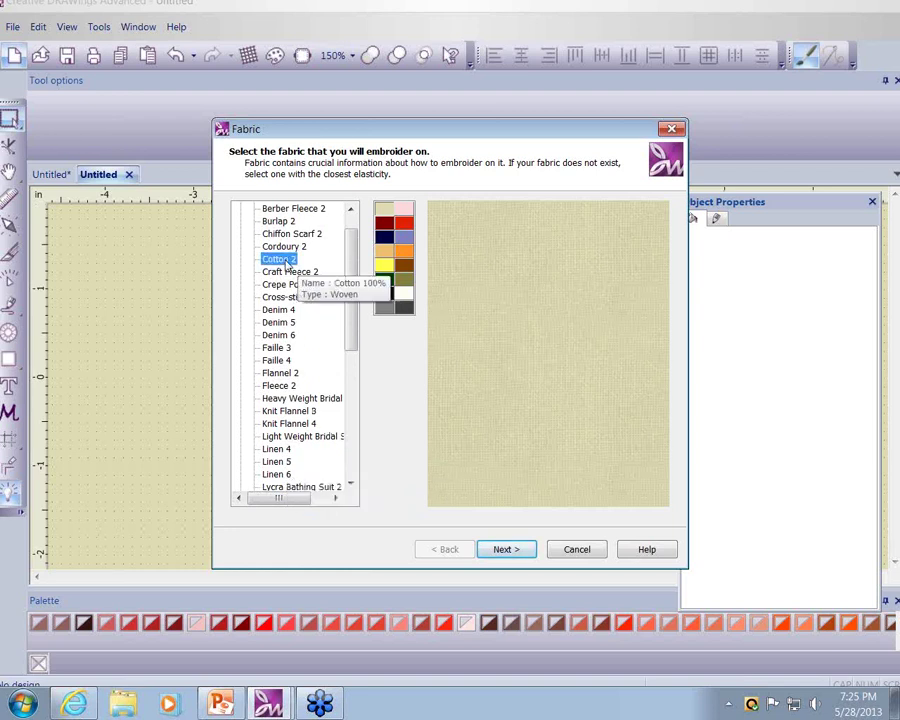
{"action": "left_click", "coordinate": [507, 550]}
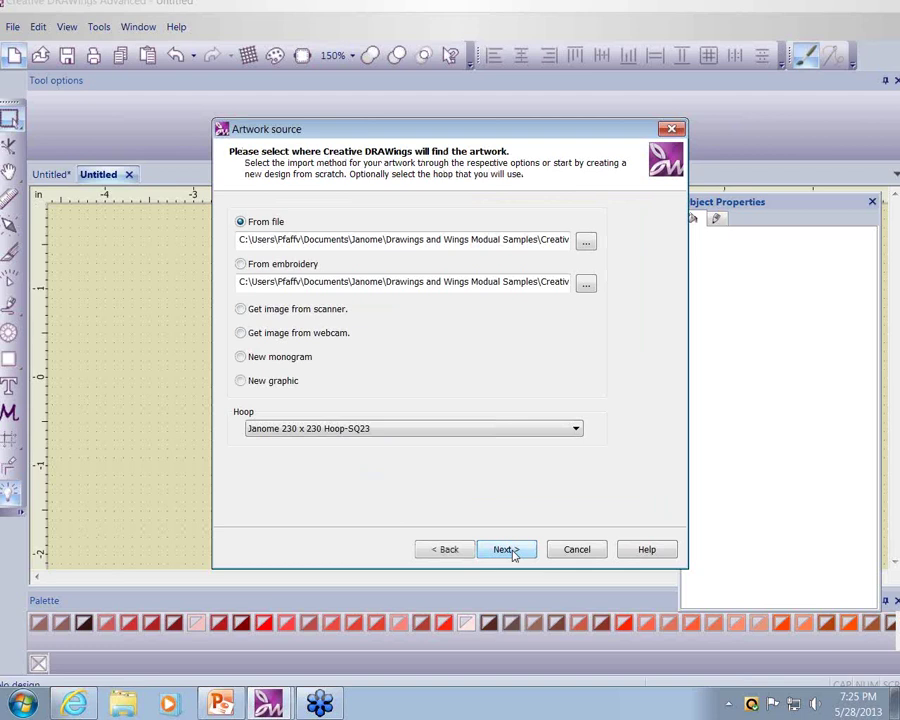
Step: Create the design as a new graphic, browsing the hoop list but keeping the Janome 230 x 230 Hoop-SQ23
{"action": "left_click", "coordinate": [241, 381]}
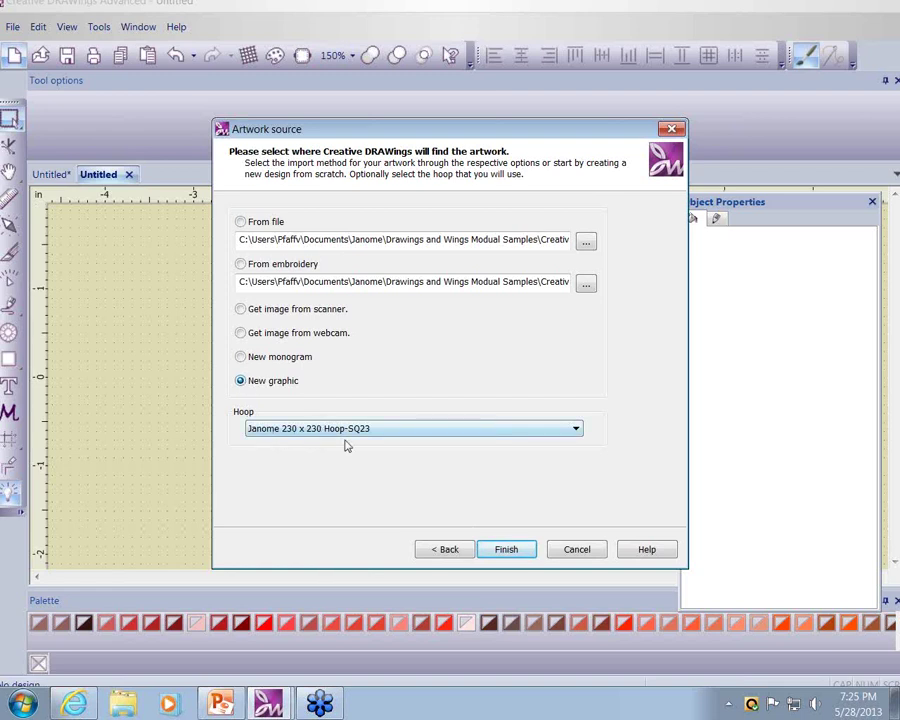
{"action": "left_click", "coordinate": [576, 429]}
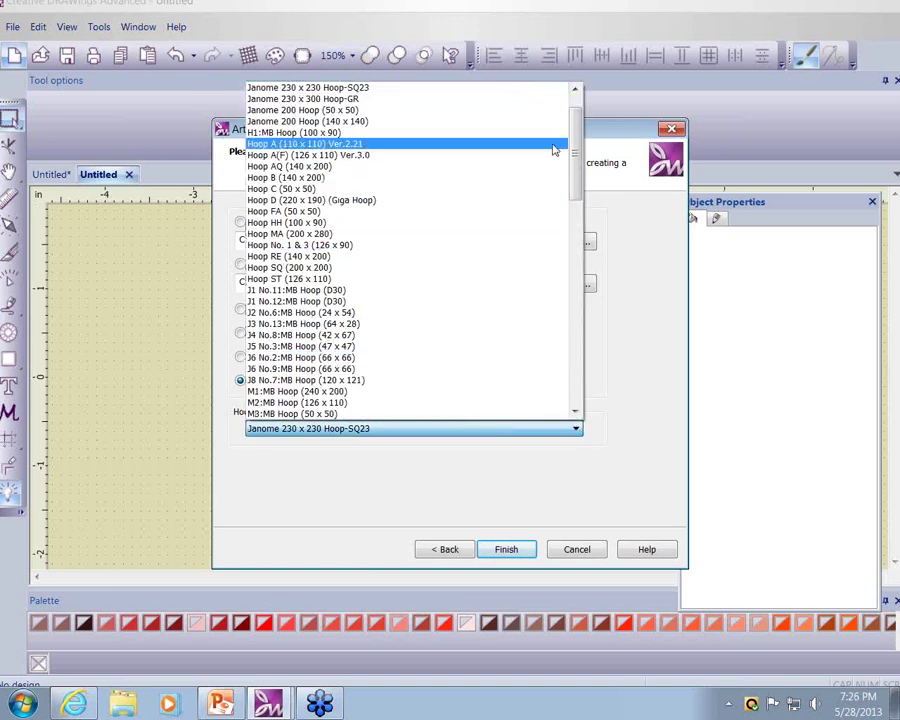
{"action": "left_click_drag", "start_coordinate": [582, 128], "coordinate": [583, 354]}
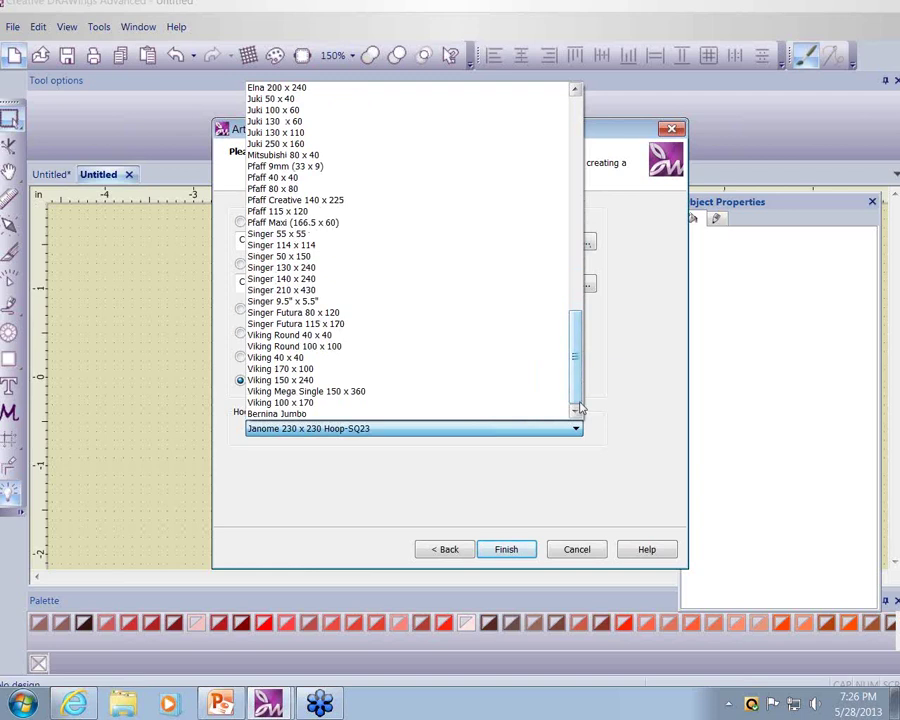
{"action": "left_click", "coordinate": [390, 430]}
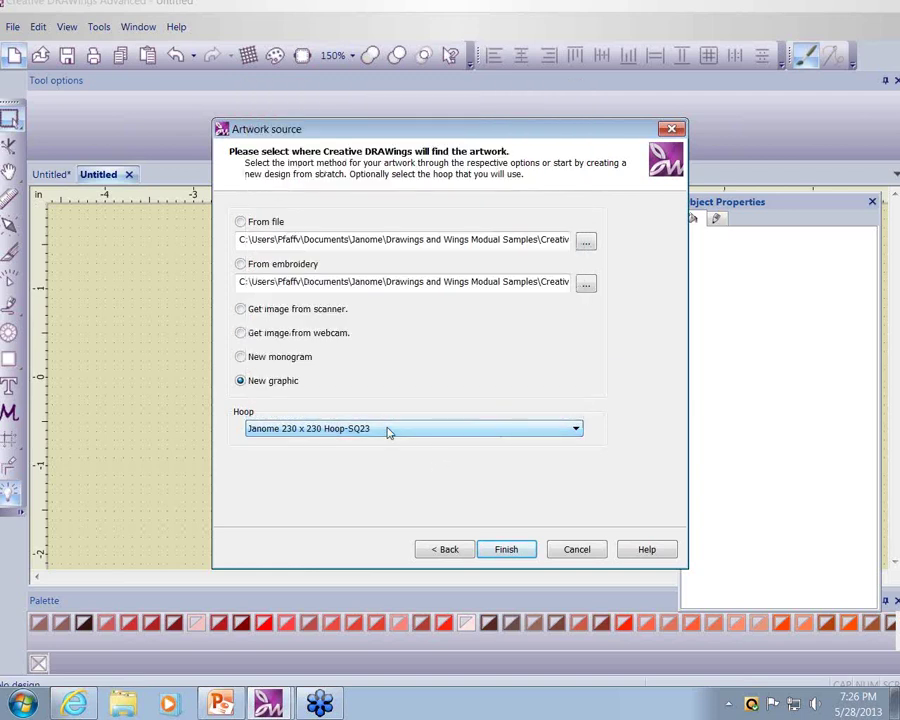
{"action": "left_click", "coordinate": [521, 552]}
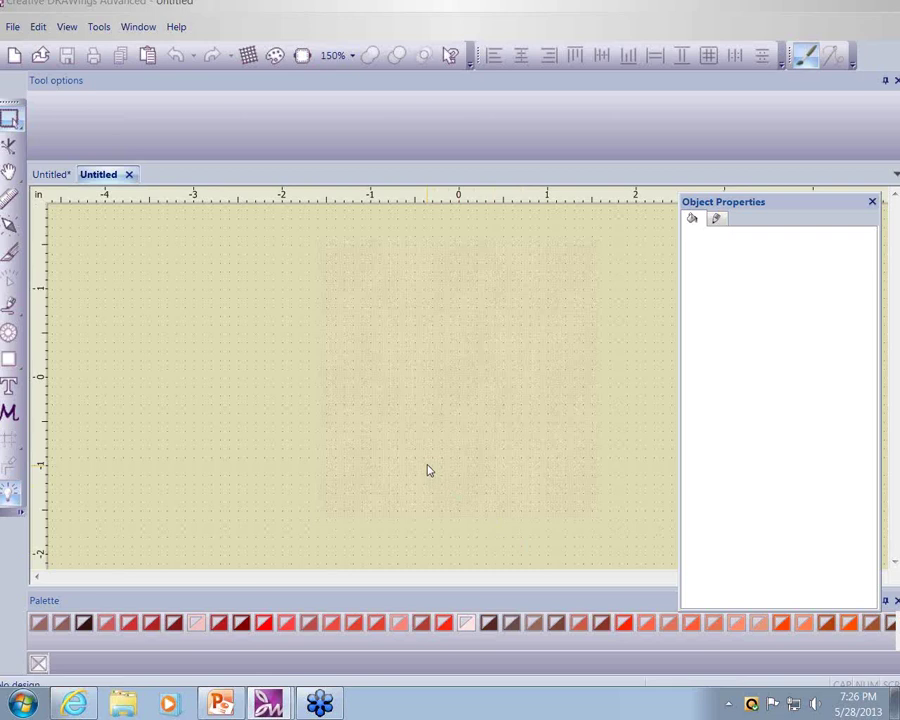
Step: Activate the Text tool in the blank design and set its font to Script MT Bold
{"action": "left_click", "coordinate": [9, 386]}
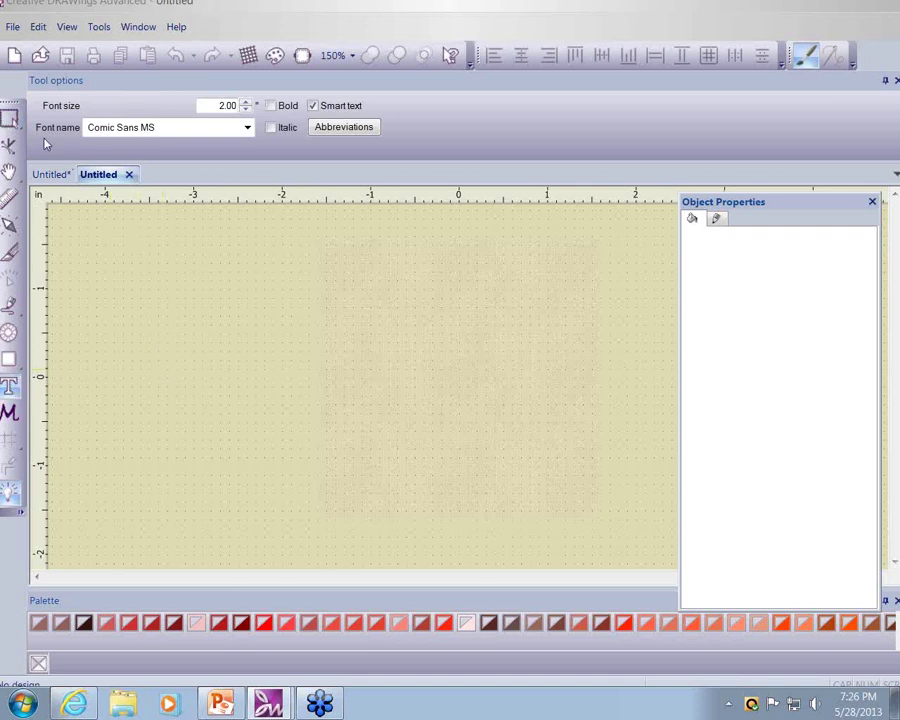
{"action": "left_click", "coordinate": [247, 128]}
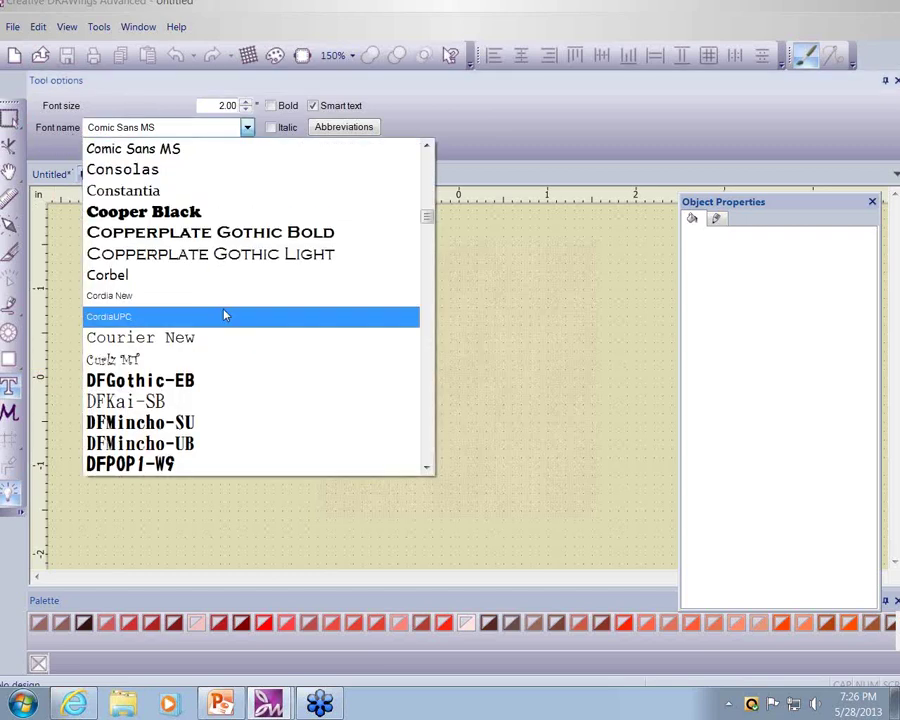
{"action": "scroll", "coordinate": [223, 318], "scroll_direction": "down", "scroll_amount": 6}
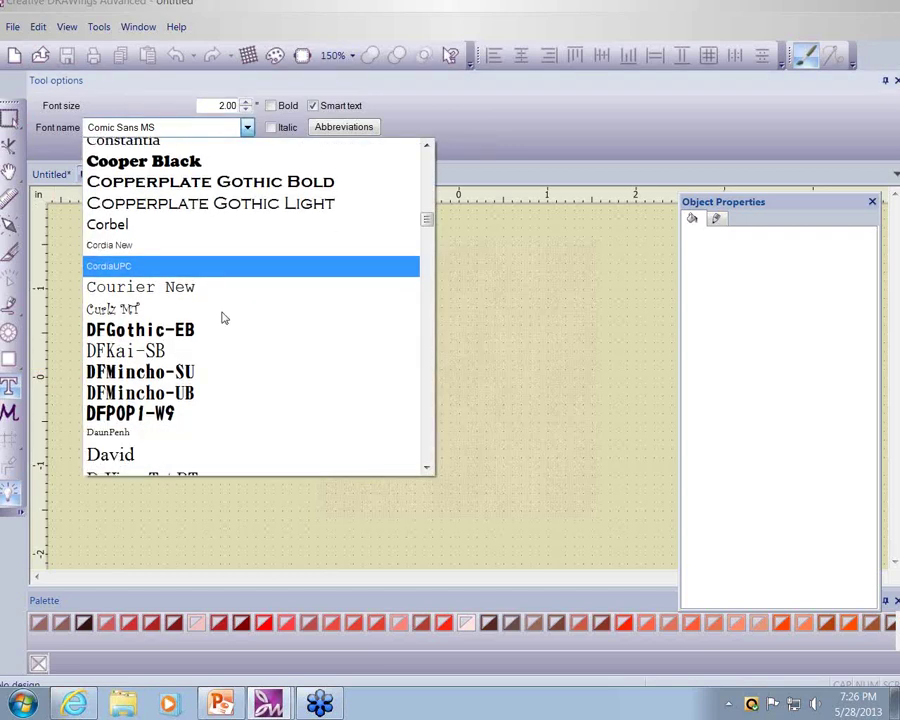
{"action": "scroll", "coordinate": [223, 318], "scroll_direction": "down", "scroll_amount": 18}
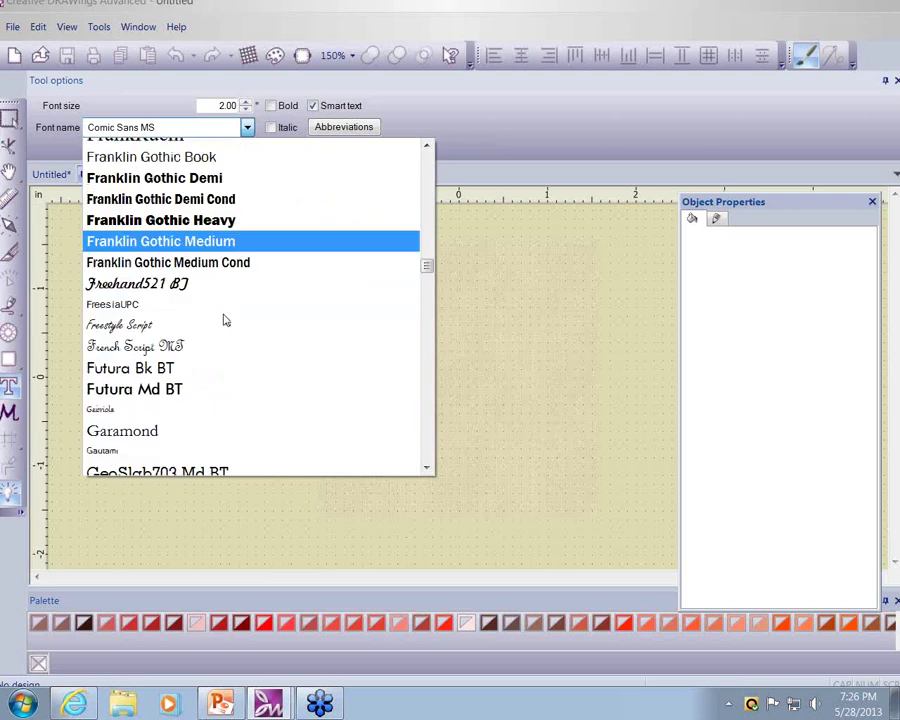
{"action": "scroll", "coordinate": [225, 320], "scroll_direction": "down", "scroll_amount": 13}
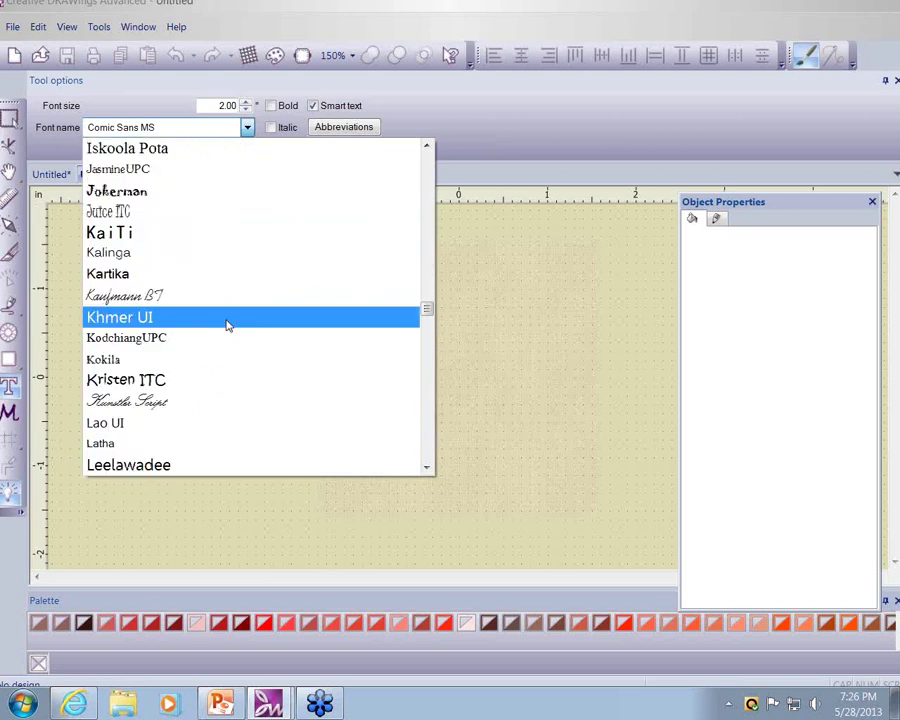
{"action": "scroll", "coordinate": [290, 350], "scroll_direction": "down", "scroll_amount": 20}
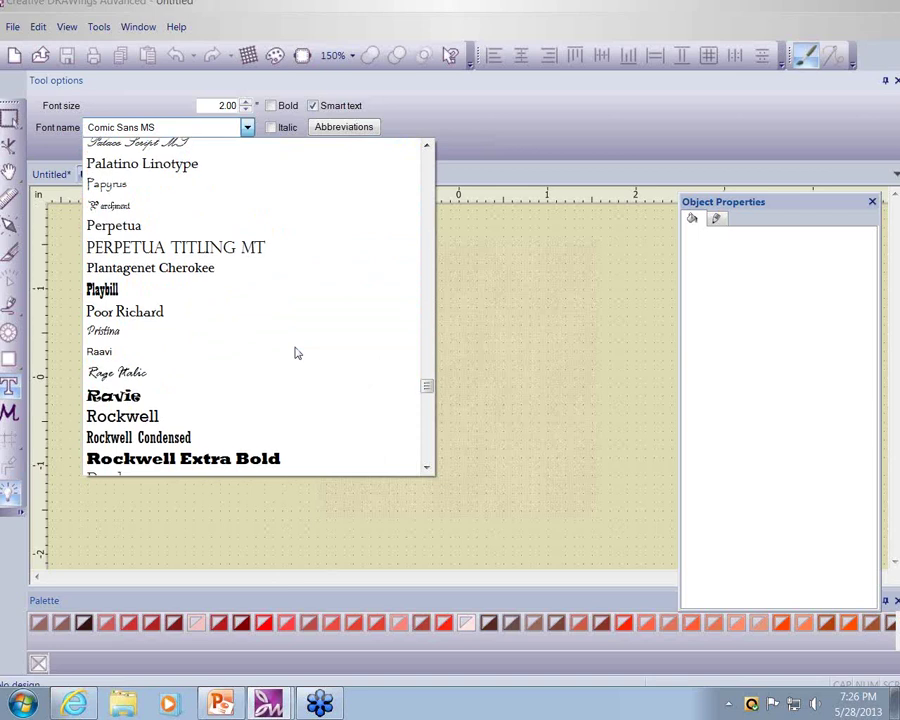
{"action": "scroll", "coordinate": [294, 350], "scroll_direction": "down", "scroll_amount": 7}
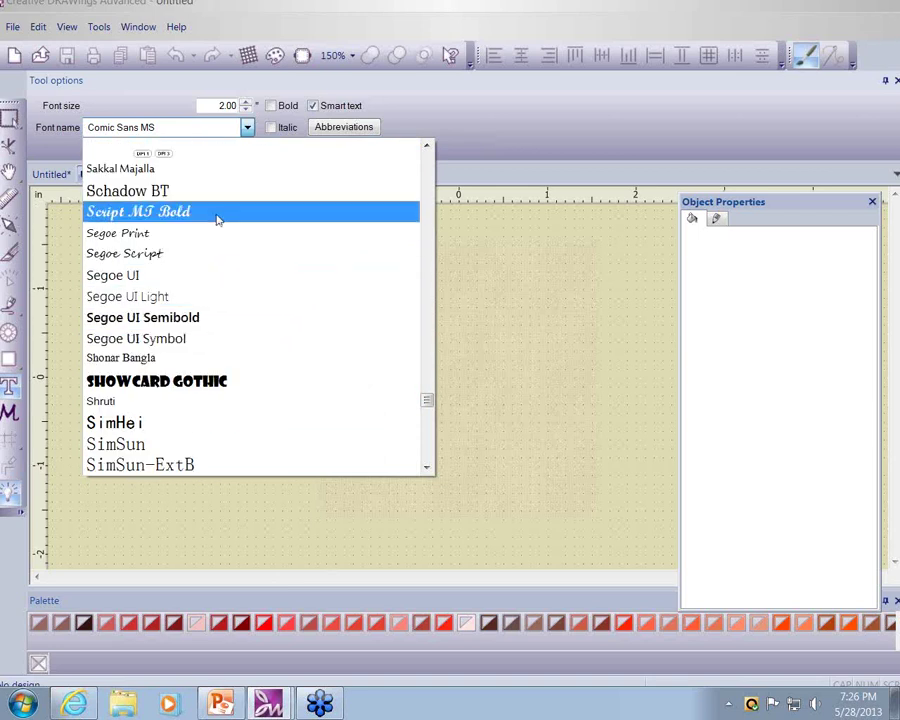
{"action": "left_click", "coordinate": [231, 212]}
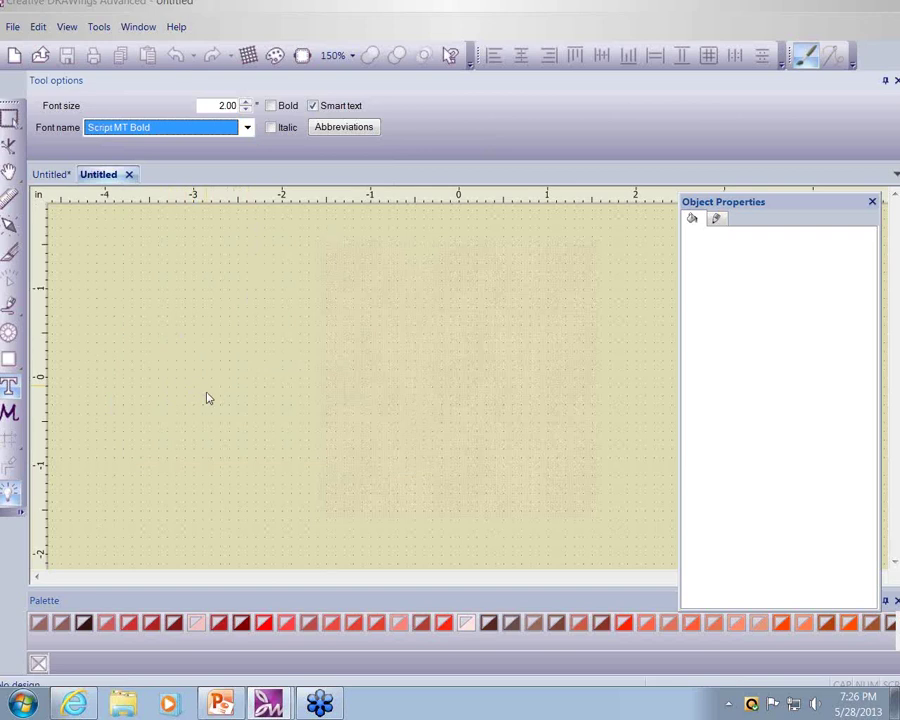
{"action": "scroll", "coordinate": [208, 397], "scroll_direction": "down", "scroll_amount": 2}
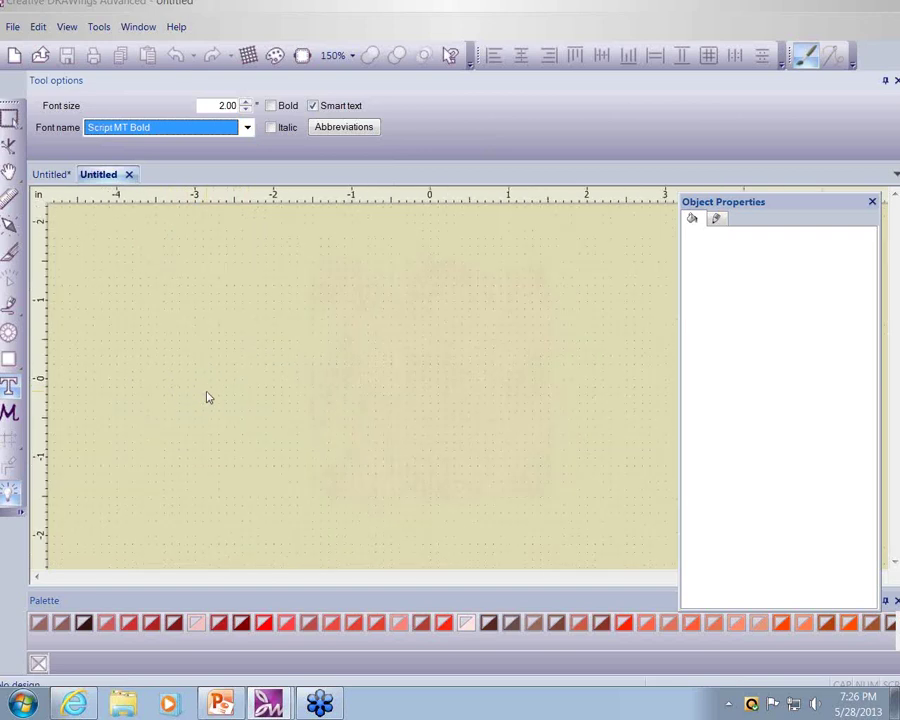
{"action": "scroll", "coordinate": [210, 394], "scroll_direction": "down", "scroll_amount": 1}
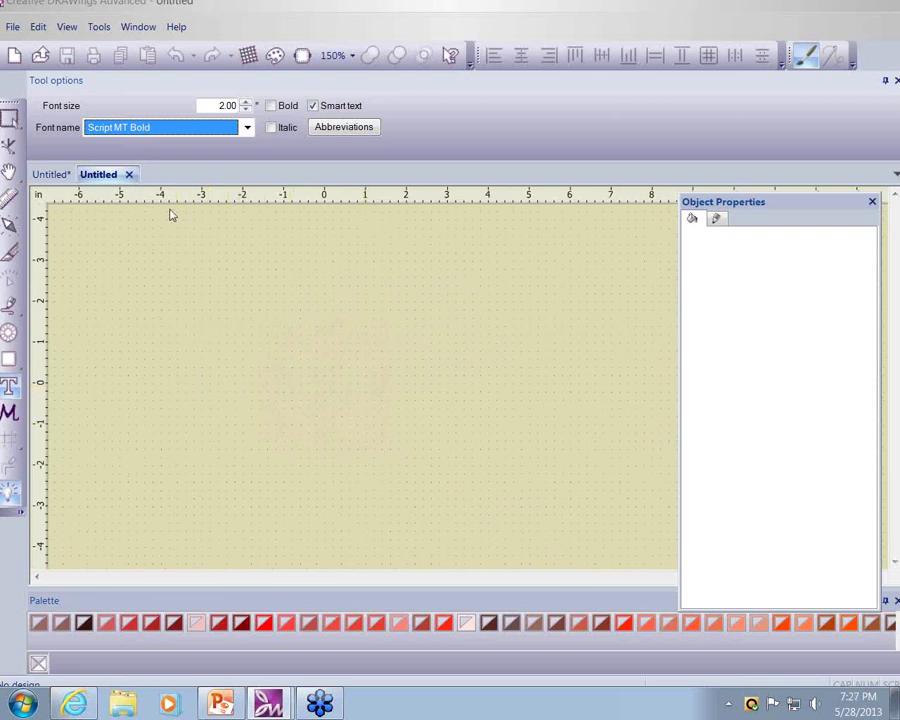
Step: Turn on the hoop display so the full hoop outline shows around the blank design
{"action": "left_click", "coordinate": [69, 29]}
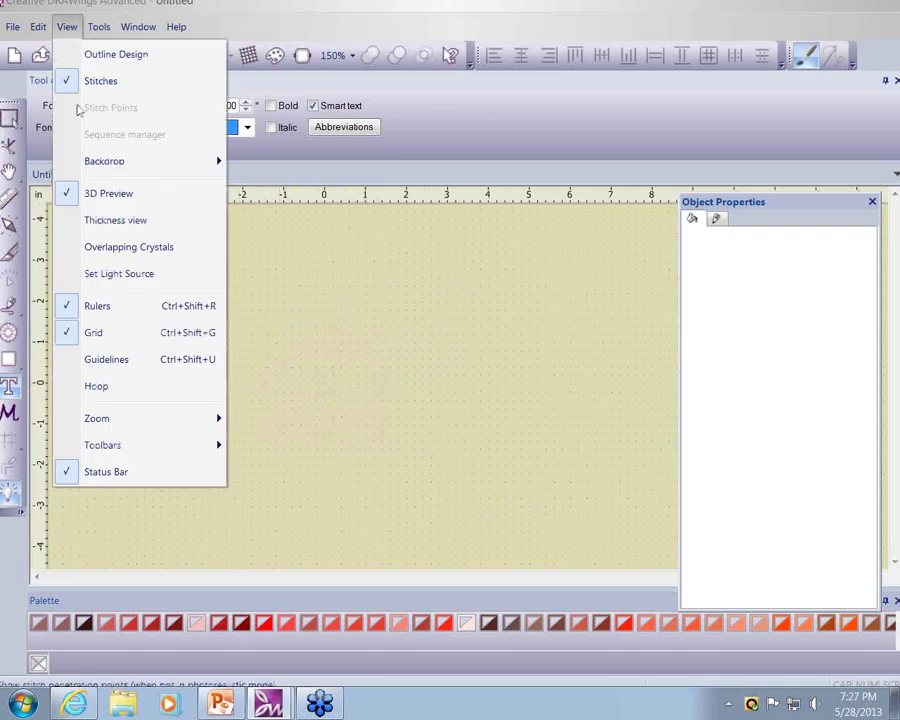
{"action": "left_click", "coordinate": [70, 390]}
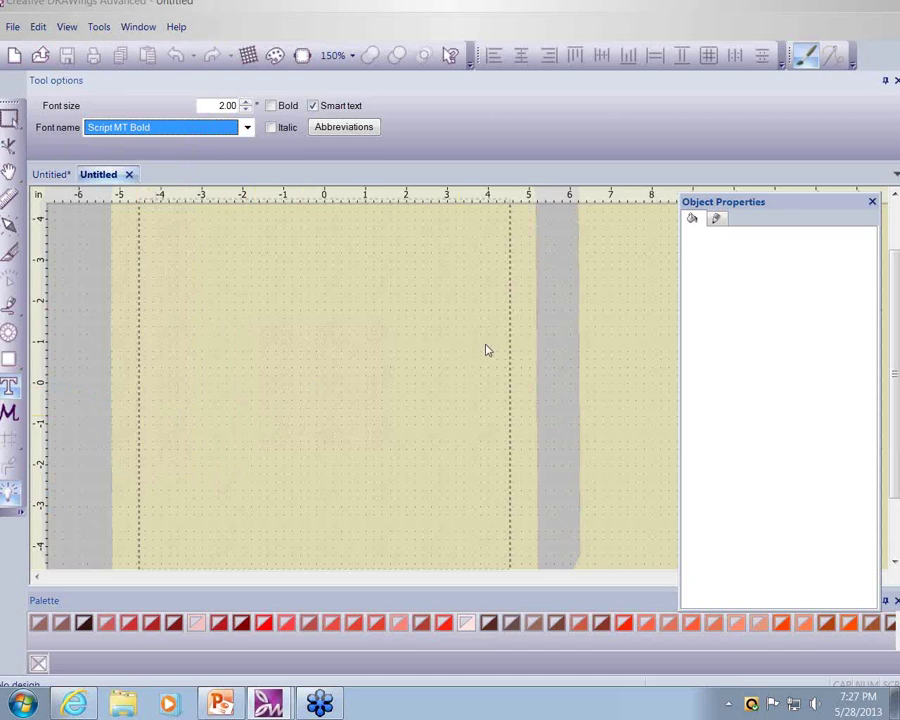
{"action": "scroll", "coordinate": [239, 379], "scroll_direction": "down", "scroll_amount": 1}
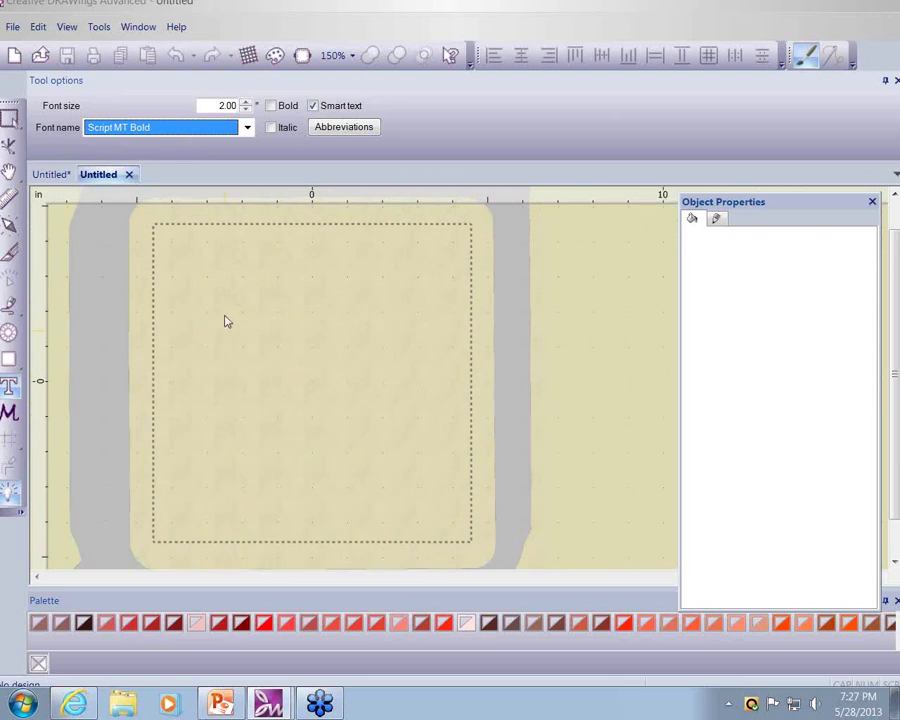
{"action": "left_click", "coordinate": [243, 372]}
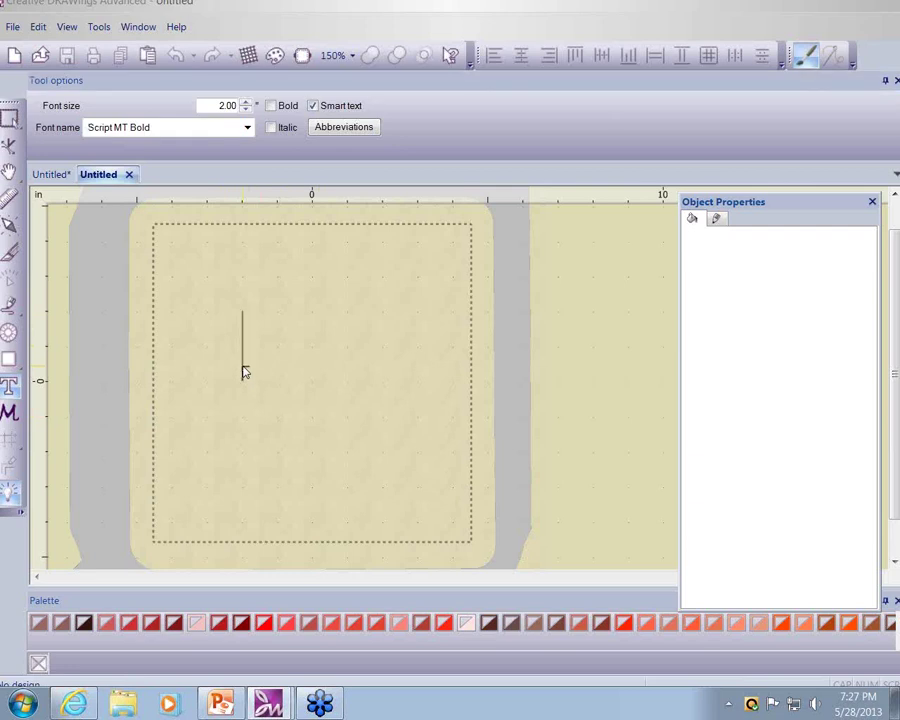
{"action": "double_click", "coordinate": [389, 424]}
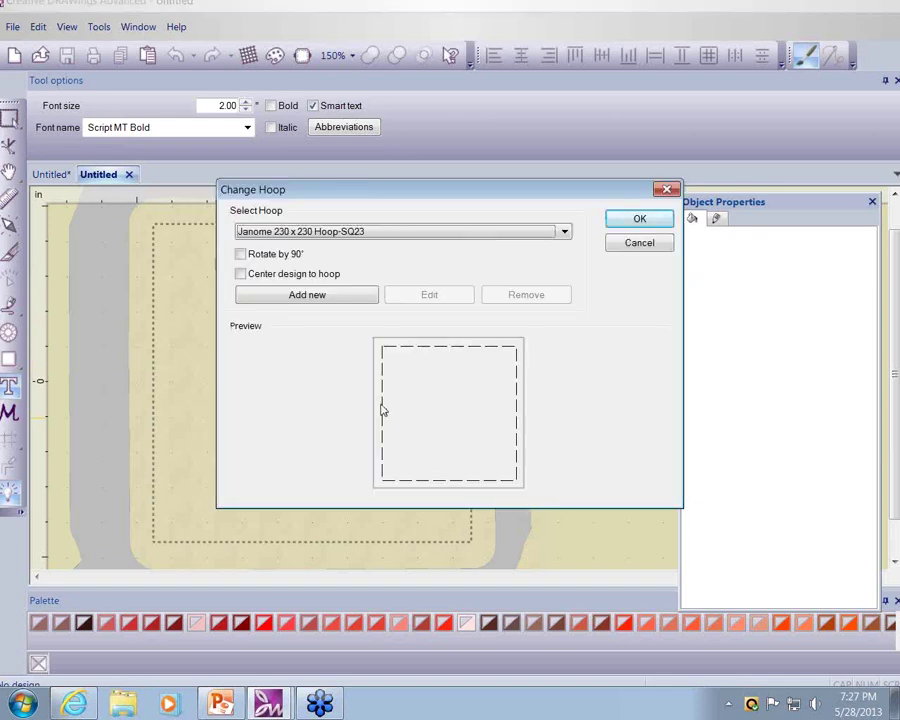
{"action": "left_click", "coordinate": [669, 191]}
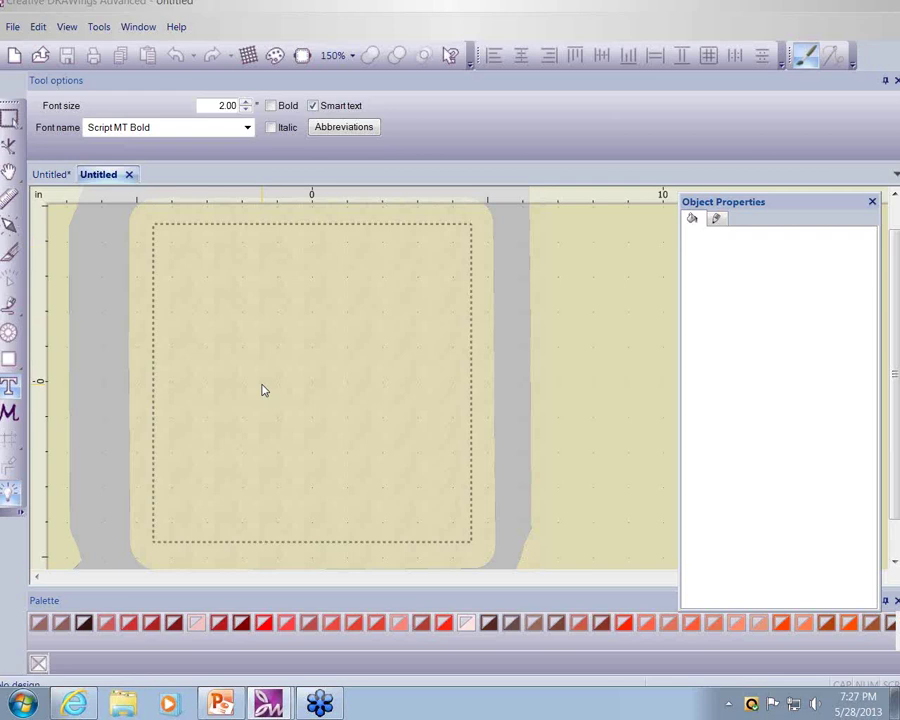
Step: Add the letter H as Script MT Bold text inside the hoop and finish it as a selected object
{"action": "left_click", "coordinate": [223, 376]}
{"action": "type", "text": "H"}
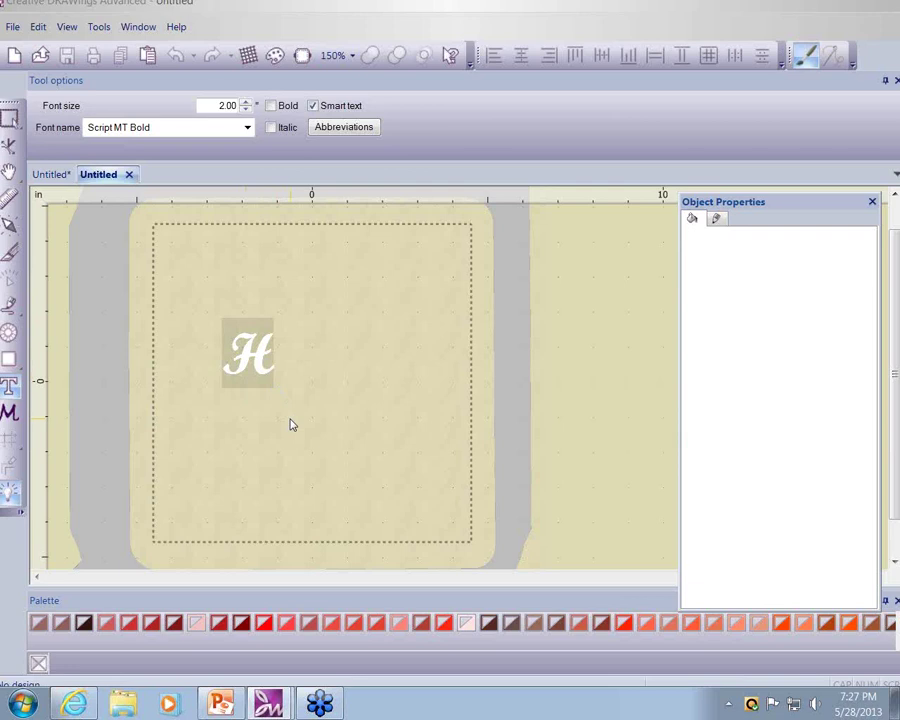
{"action": "scroll", "coordinate": [290, 425], "scroll_direction": "up", "scroll_amount": 4}
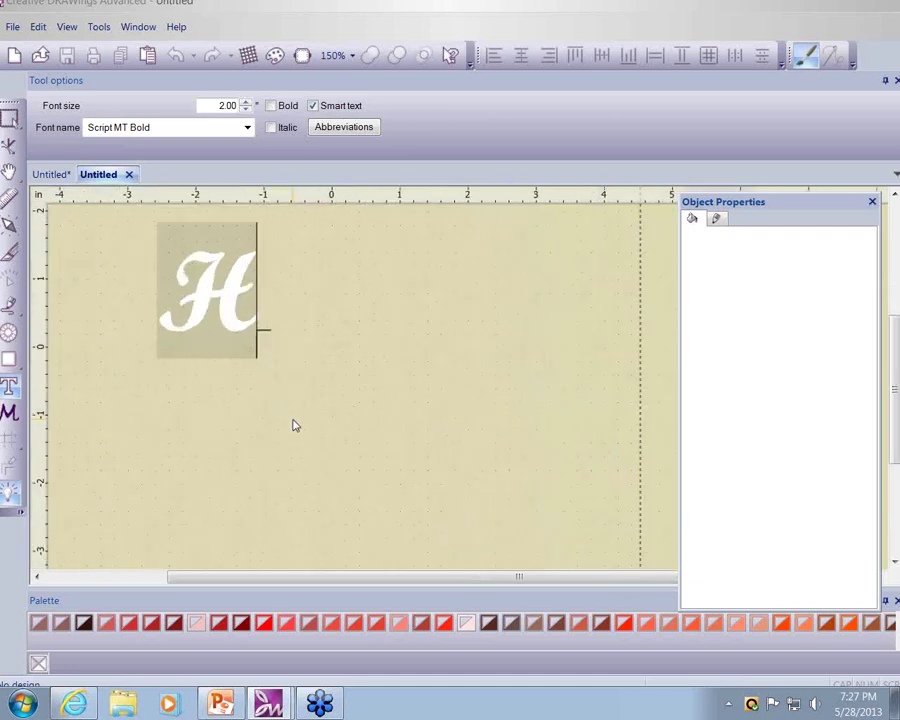
{"action": "scroll", "coordinate": [293, 425], "scroll_direction": "up", "scroll_amount": 1}
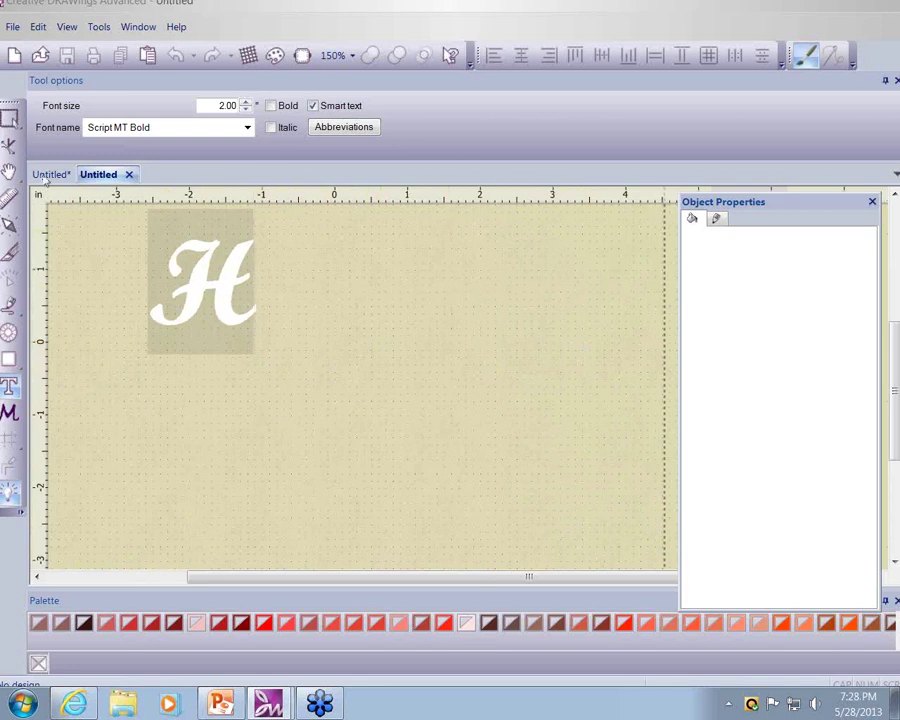
{"action": "left_click", "coordinate": [10, 118]}
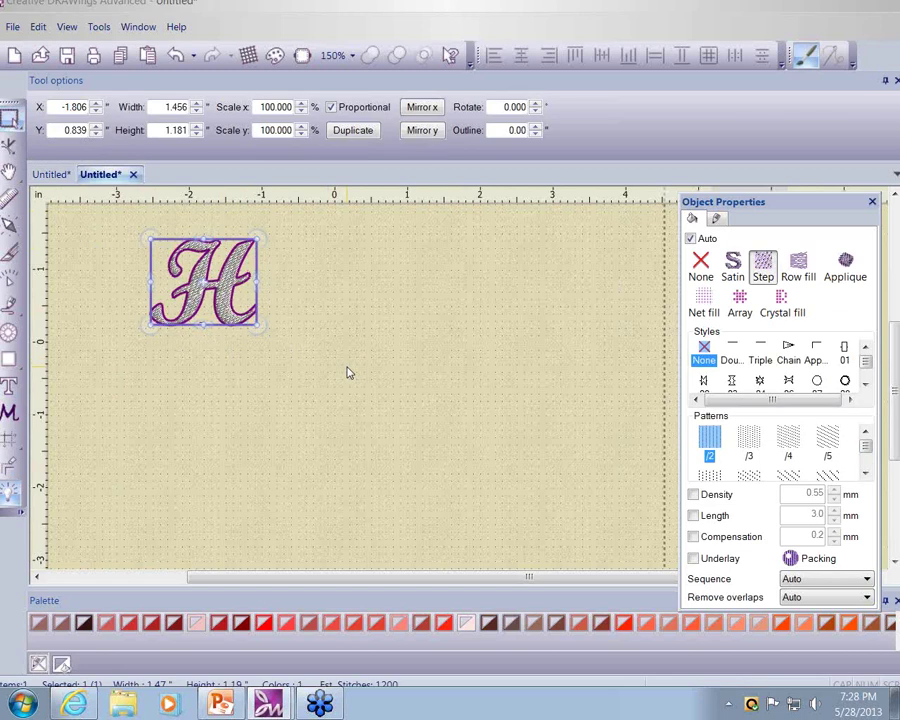
Step: Apply the /2 dbl pattern to the step fill of the letter H
{"action": "scroll", "coordinate": [344, 370], "scroll_direction": "up", "scroll_amount": 1}
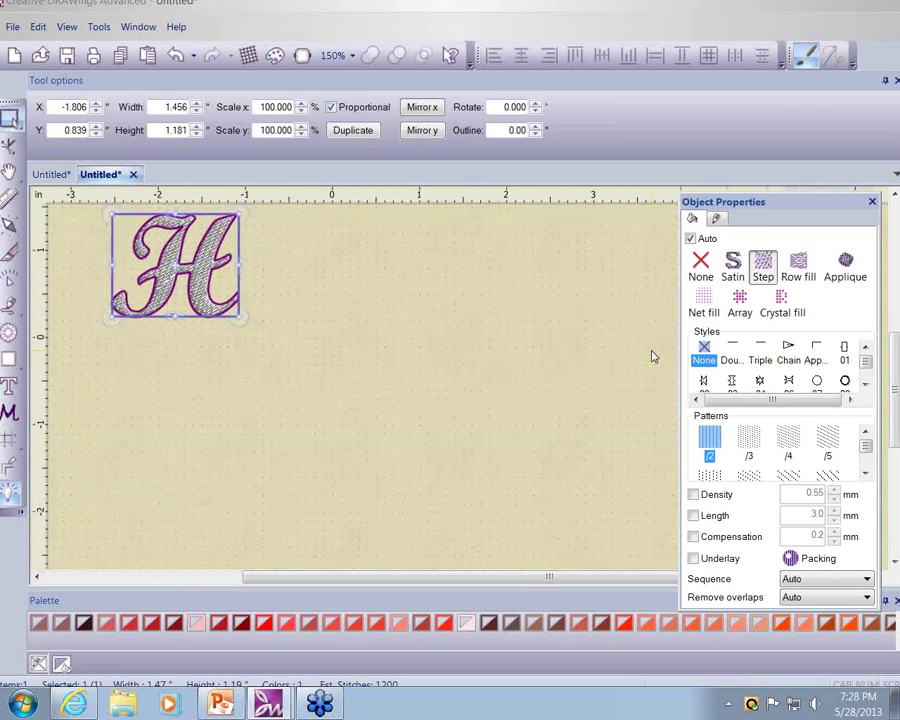
{"action": "scroll", "coordinate": [896, 390], "scroll_direction": "up", "scroll_amount": 3}
{"action": "left_click_drag", "start_coordinate": [434, 581], "coordinate": [291, 586]}
{"action": "scroll", "coordinate": [263, 510], "scroll_direction": "up", "scroll_amount": 3}
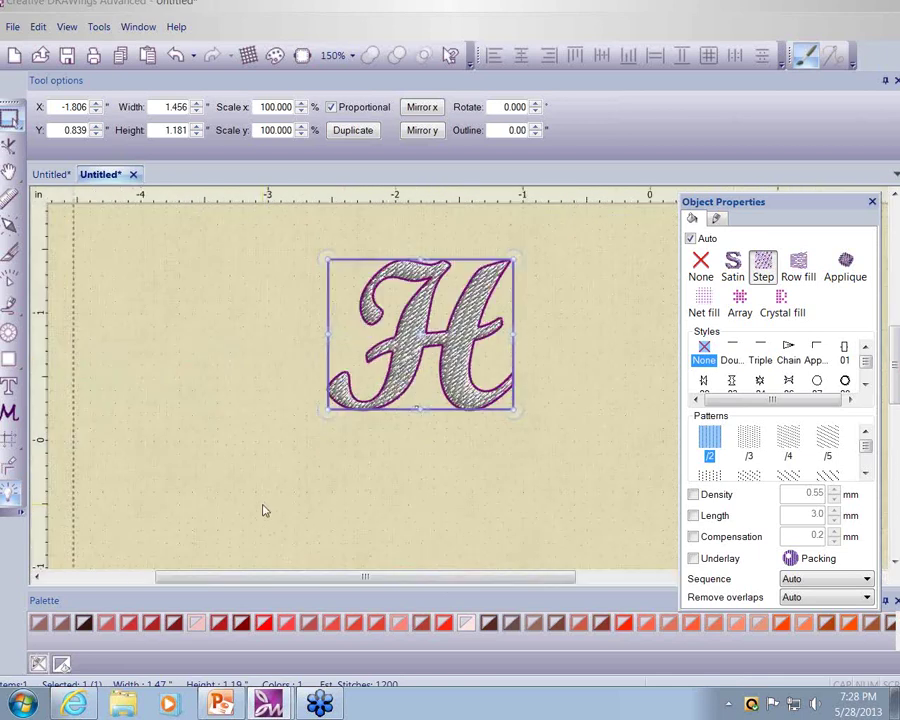
{"action": "scroll", "coordinate": [530, 440], "scroll_direction": "up", "scroll_amount": 2}
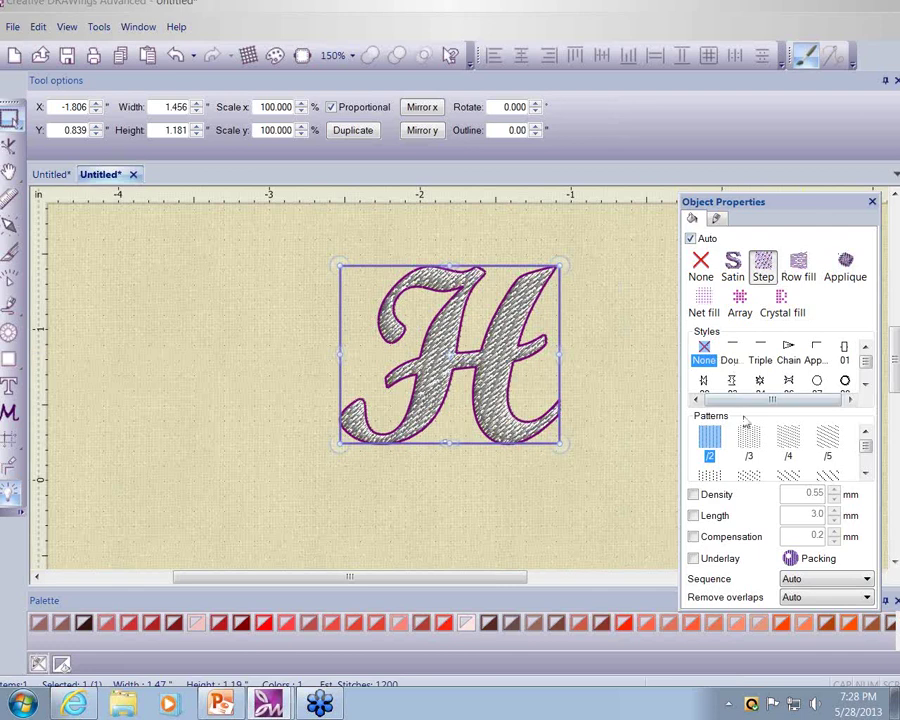
{"action": "left_click", "coordinate": [866, 472]}
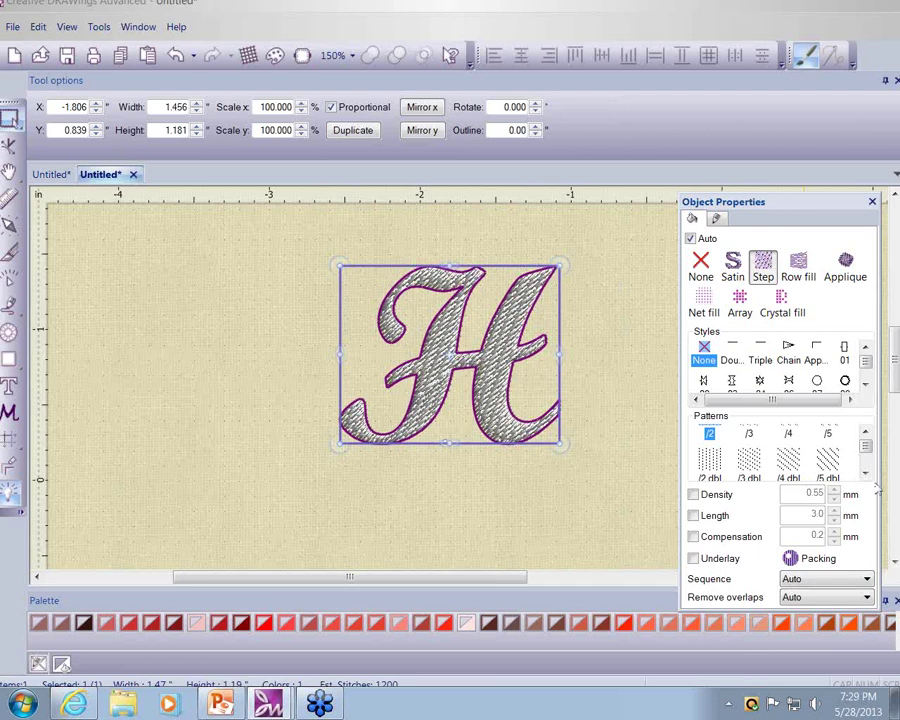
{"action": "left_click", "coordinate": [713, 461]}
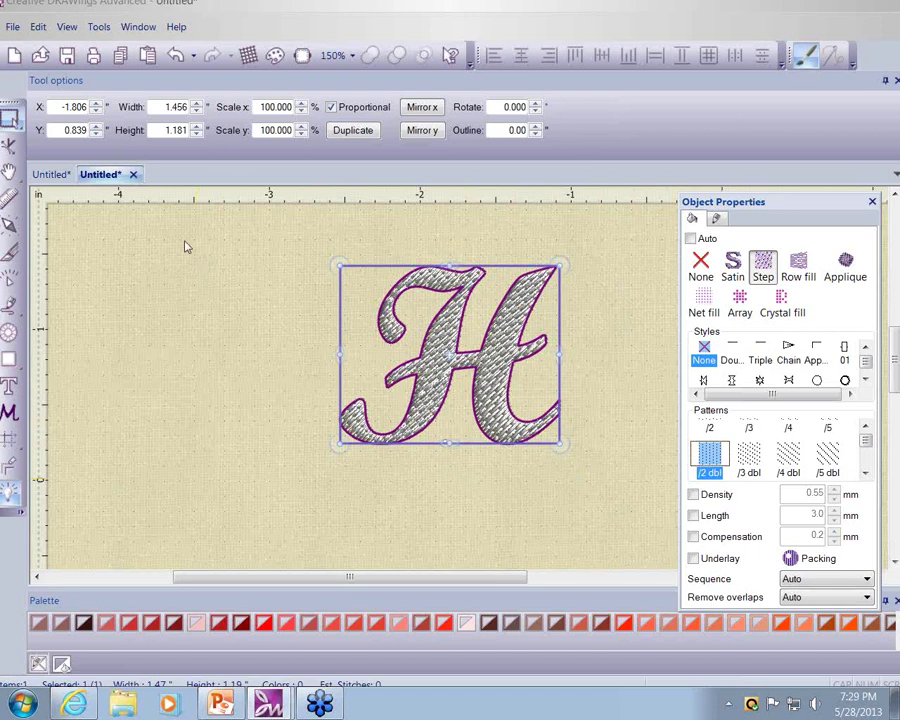
Step: Resize the letter H proportionally to a height of 2 inches and reselect it
{"action": "double_click", "coordinate": [157, 130]}
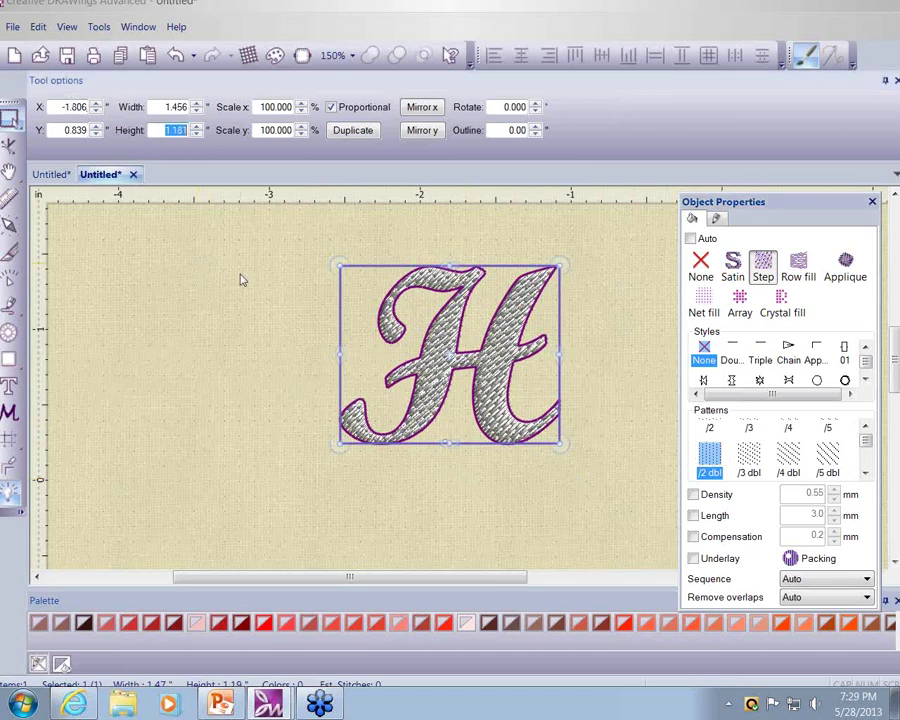
{"action": "type", "text": "2"}
{"action": "key", "text": "Return"}
{"action": "left_click", "coordinate": [490, 472]}
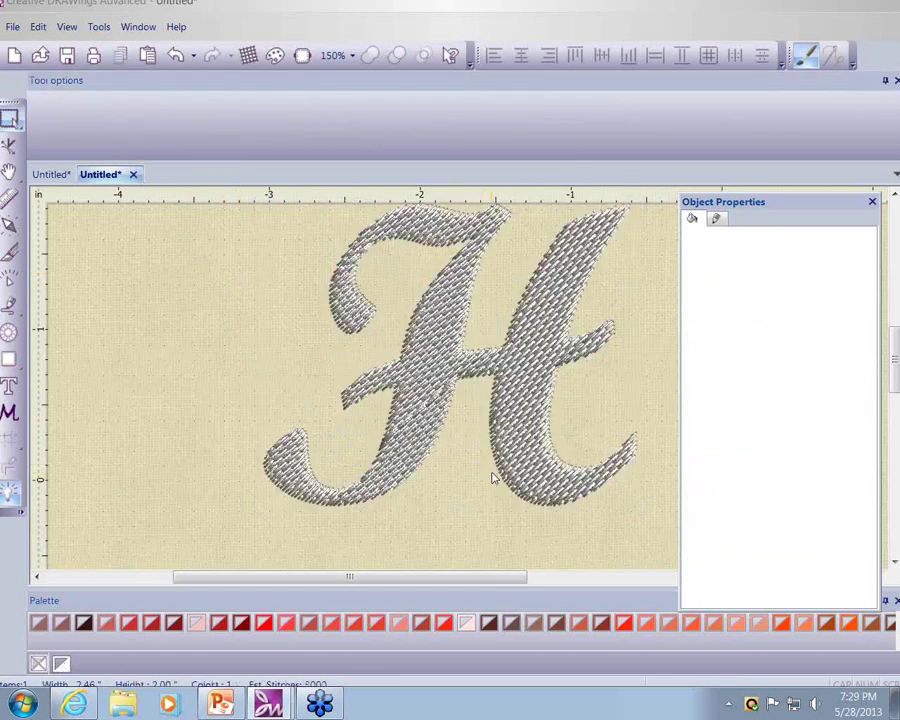
{"action": "left_click", "coordinate": [517, 410]}
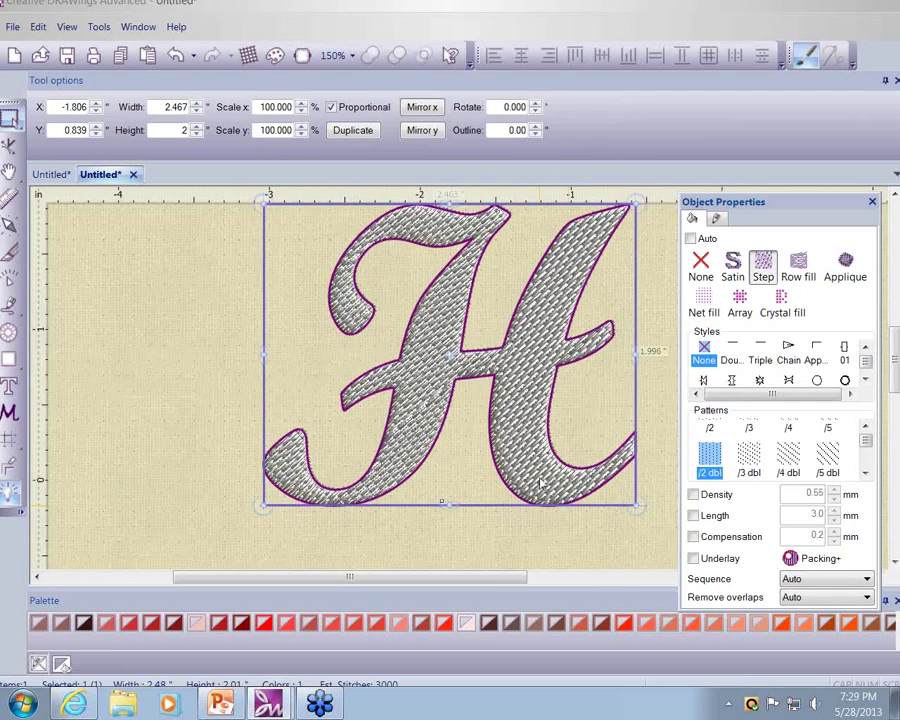
Step: Center the design in the hoop, keeping the Janome 230 x 230 Hoop-SQ23
{"action": "scroll", "coordinate": [540, 484], "scroll_direction": "down", "scroll_amount": 1}
{"action": "scroll", "coordinate": [540, 484], "scroll_direction": "down", "scroll_amount": 3}
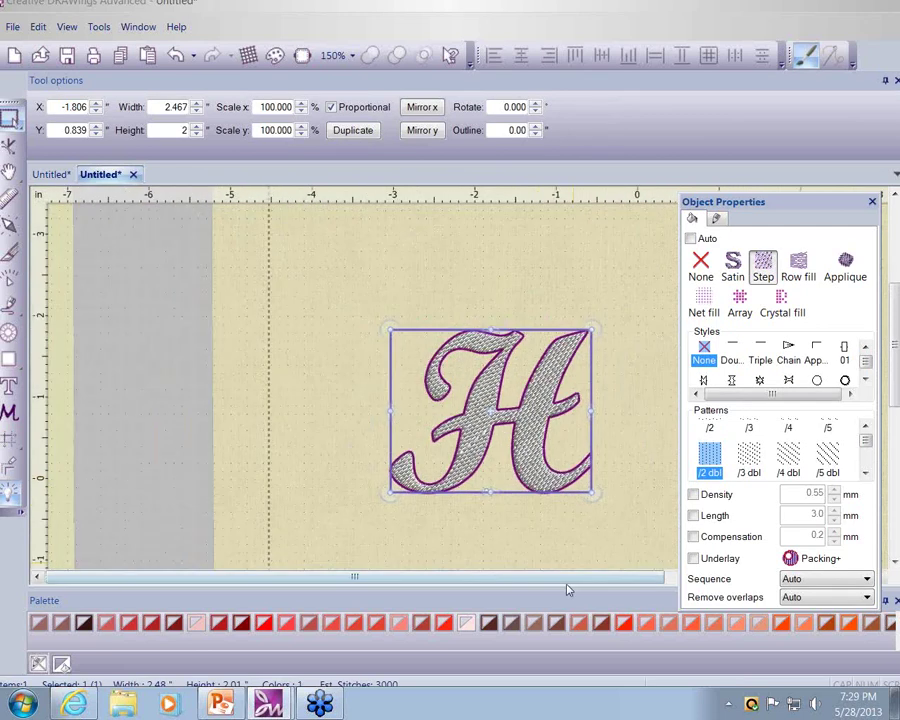
{"action": "left_click_drag", "start_coordinate": [609, 583], "coordinate": [659, 583]}
{"action": "scroll", "coordinate": [619, 502], "scroll_direction": "down", "scroll_amount": 3}
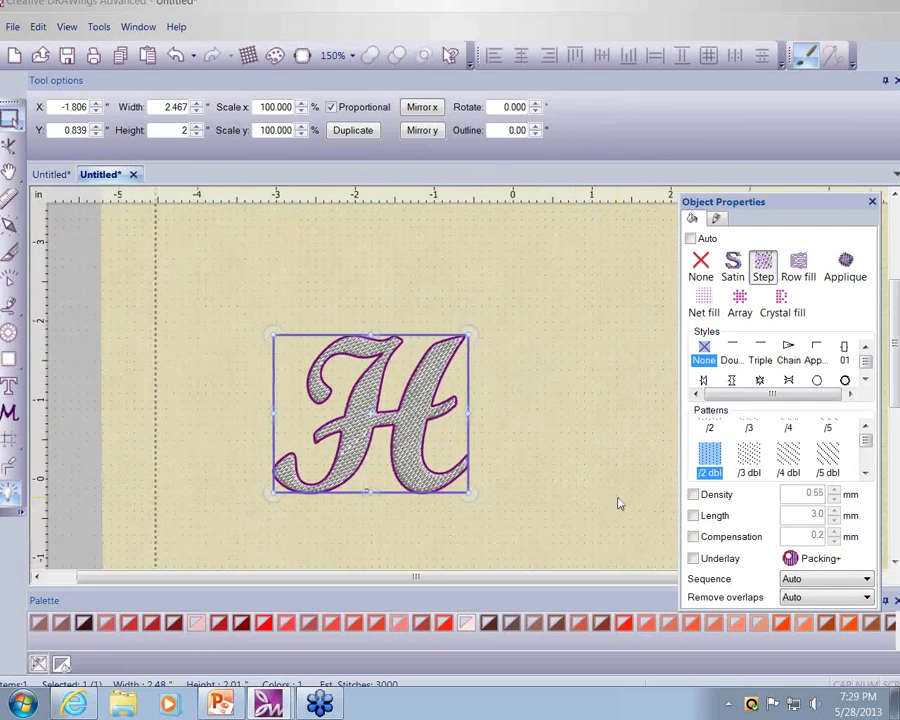
{"action": "left_click_drag", "start_coordinate": [526, 579], "coordinate": [590, 573]}
{"action": "scroll", "coordinate": [585, 540], "scroll_direction": "down", "scroll_amount": 3}
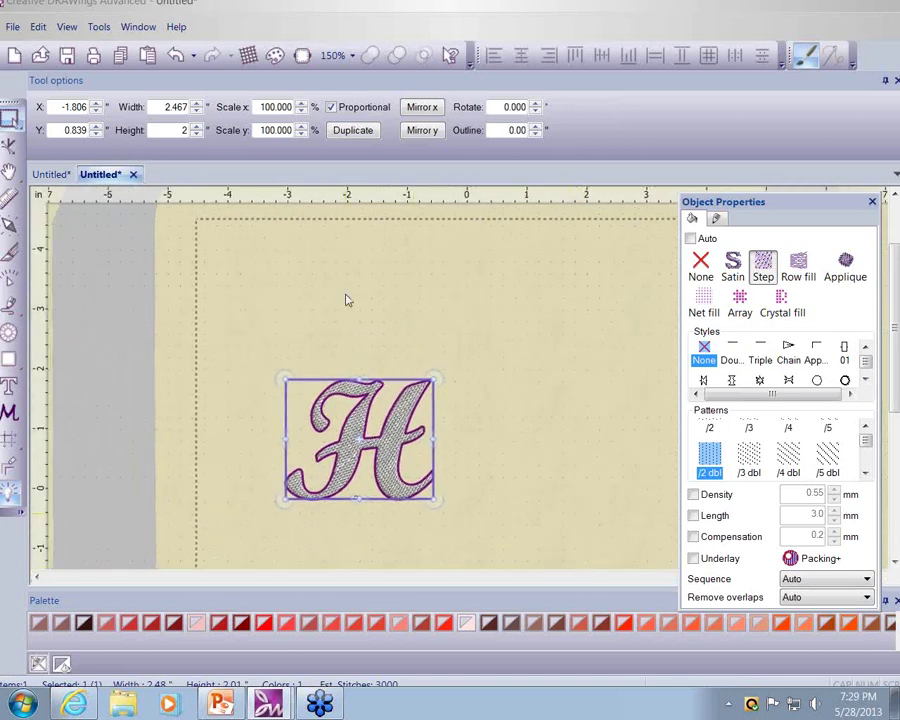
{"action": "left_click", "coordinate": [303, 57]}
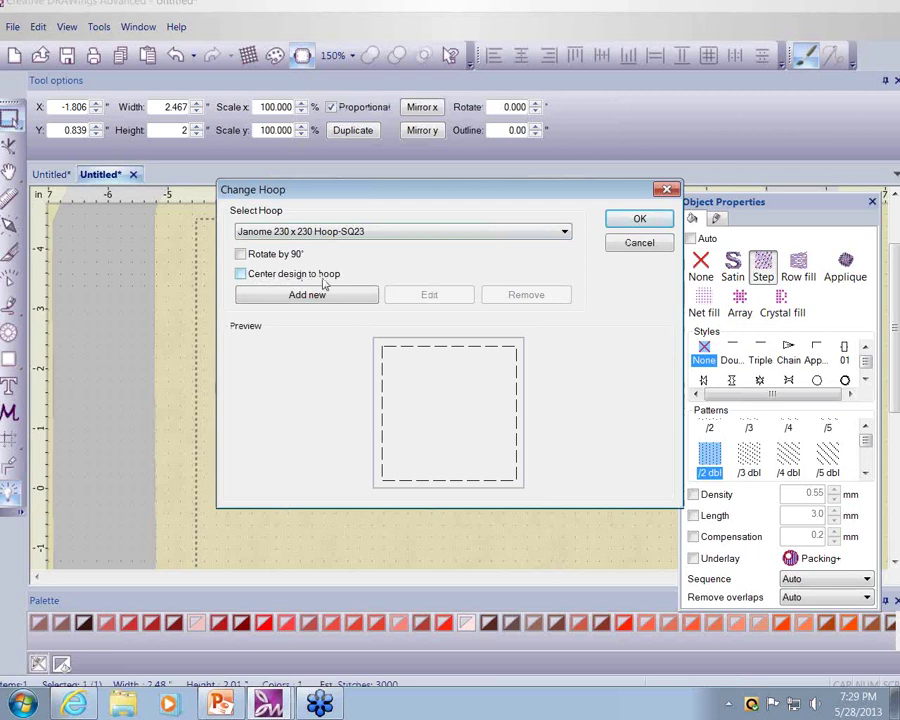
{"action": "left_click", "coordinate": [241, 275]}
{"action": "left_click", "coordinate": [566, 236]}
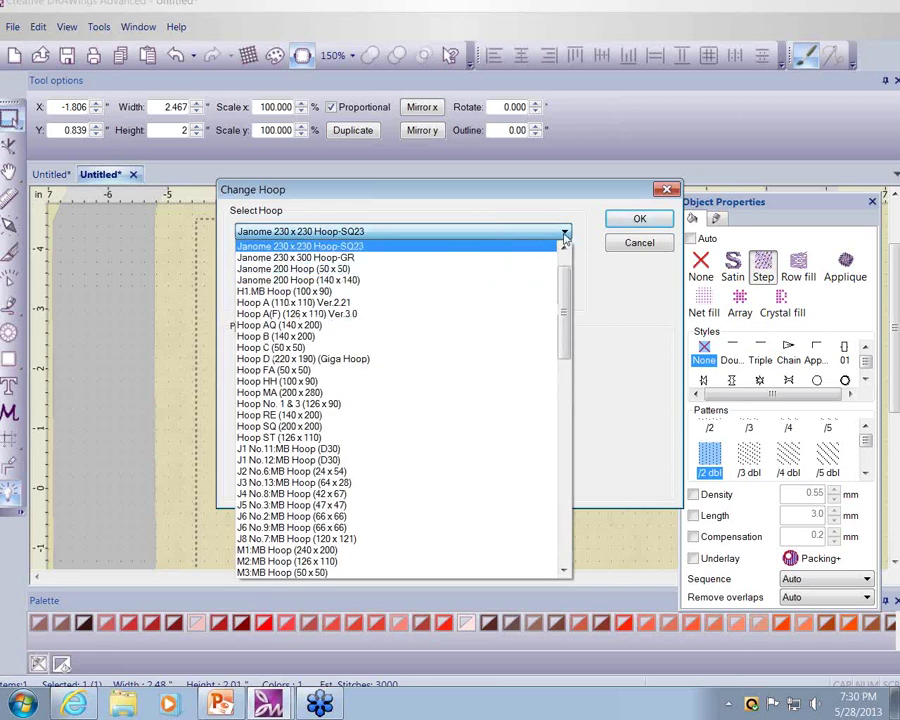
{"action": "left_click", "coordinate": [524, 240]}
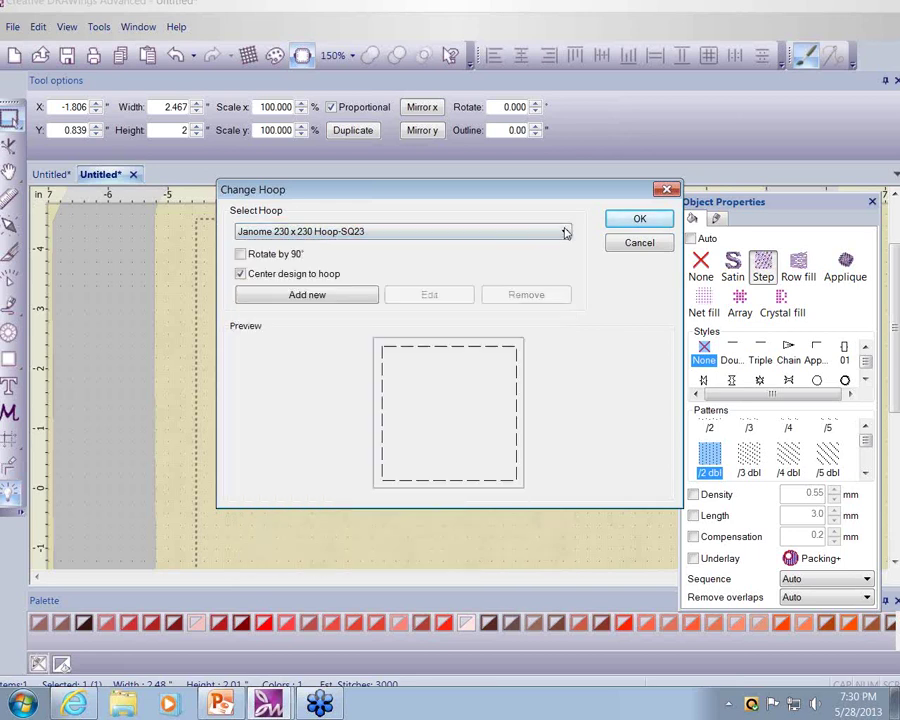
{"action": "left_click", "coordinate": [630, 222]}
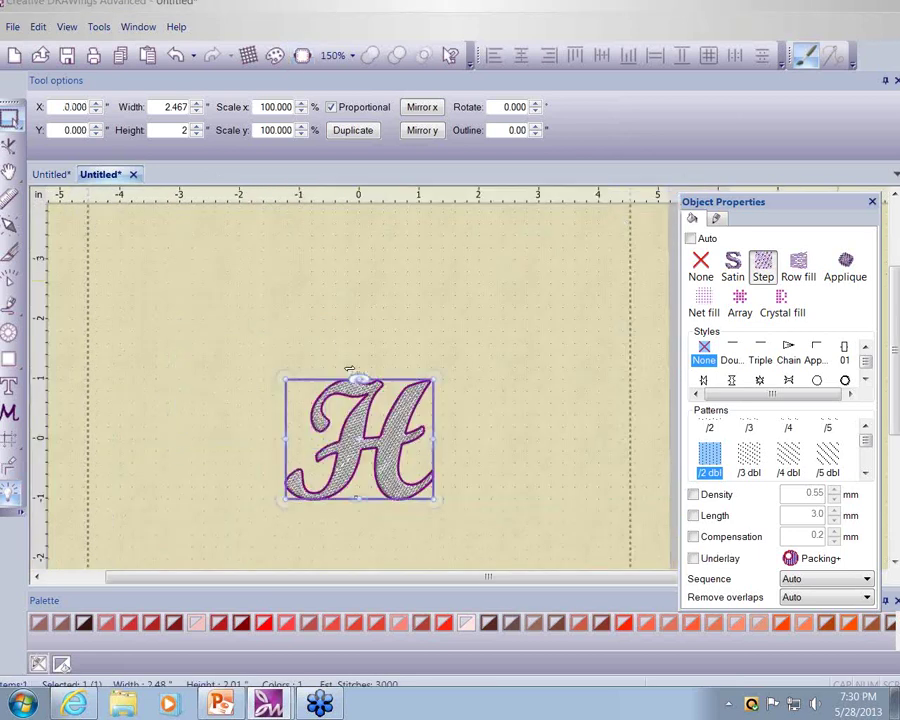
Step: Give the selected letter H a bright red outline from the thread palette
{"action": "scroll", "coordinate": [602, 427], "scroll_direction": "down", "scroll_amount": 2}
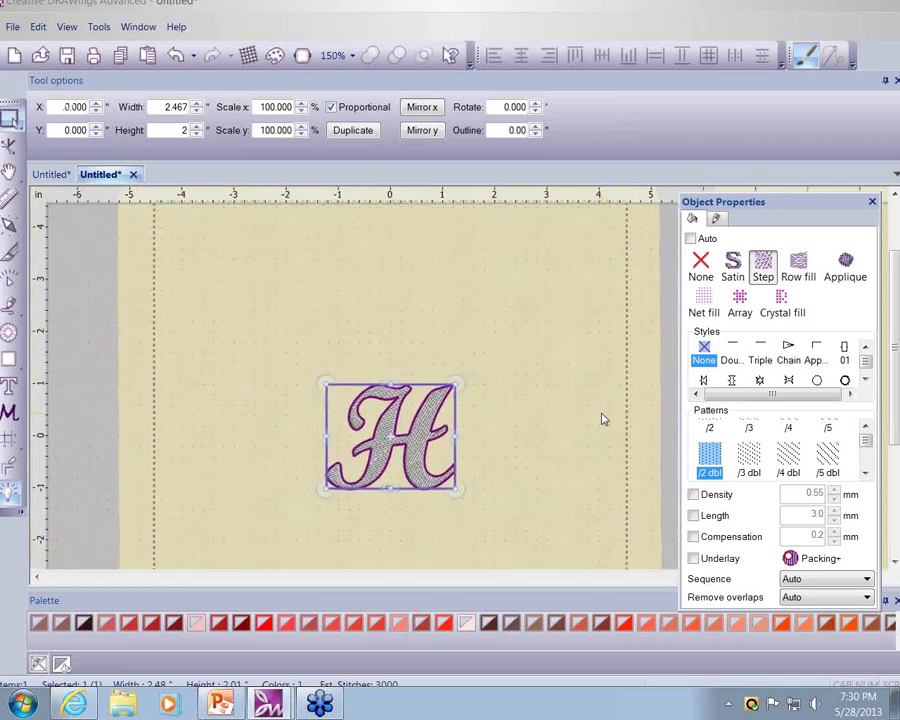
{"action": "scroll", "coordinate": [600, 417], "scroll_direction": "up", "scroll_amount": 2}
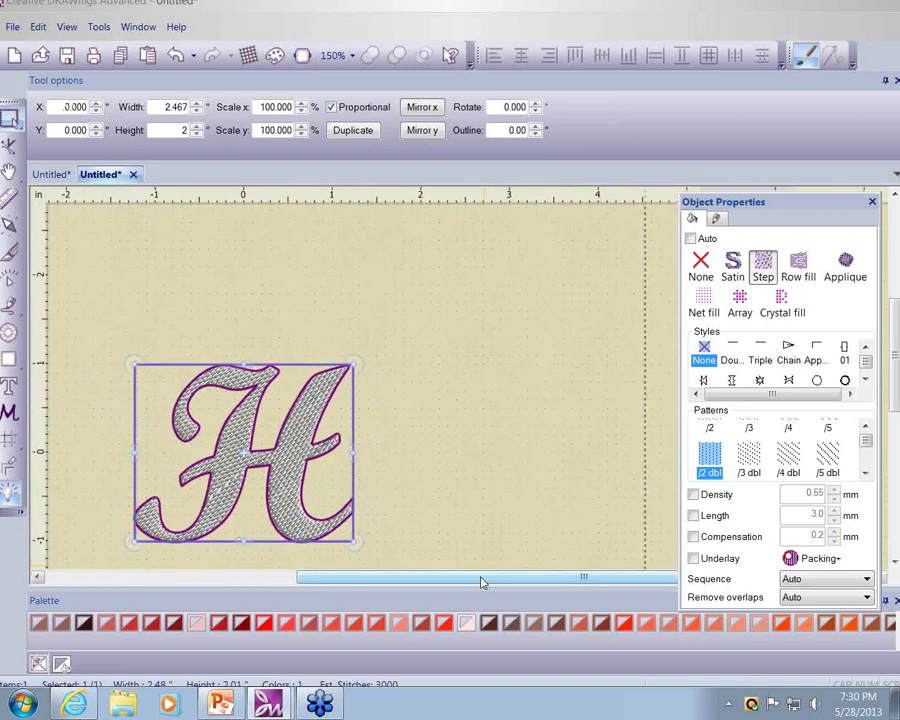
{"action": "left_click_drag", "start_coordinate": [482, 578], "coordinate": [465, 578]}
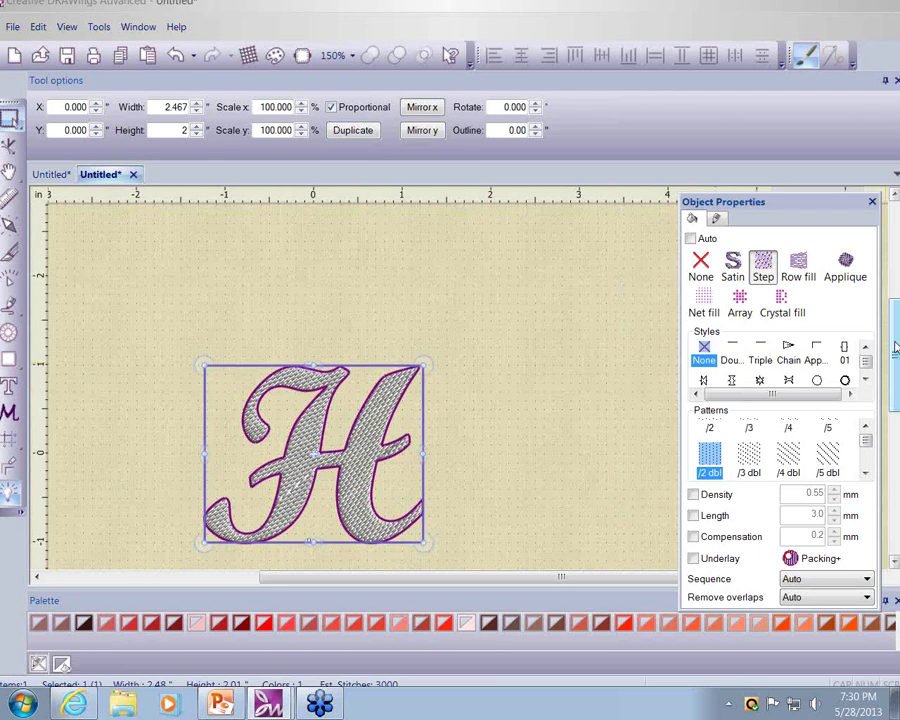
{"action": "left_click_drag", "start_coordinate": [895, 347], "coordinate": [895, 367]}
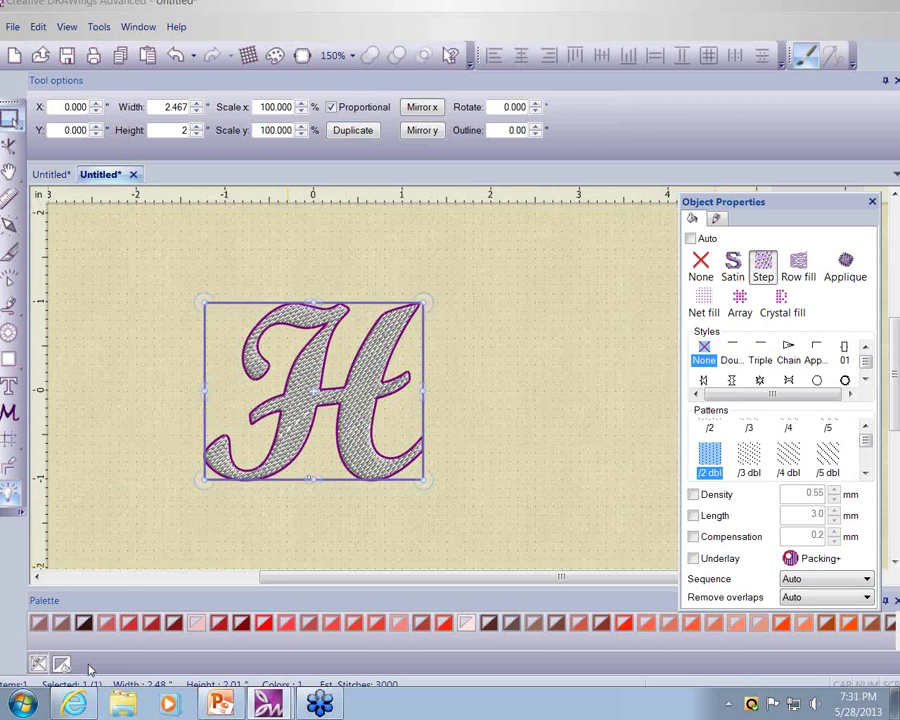
{"action": "right_click", "coordinate": [266, 623]}
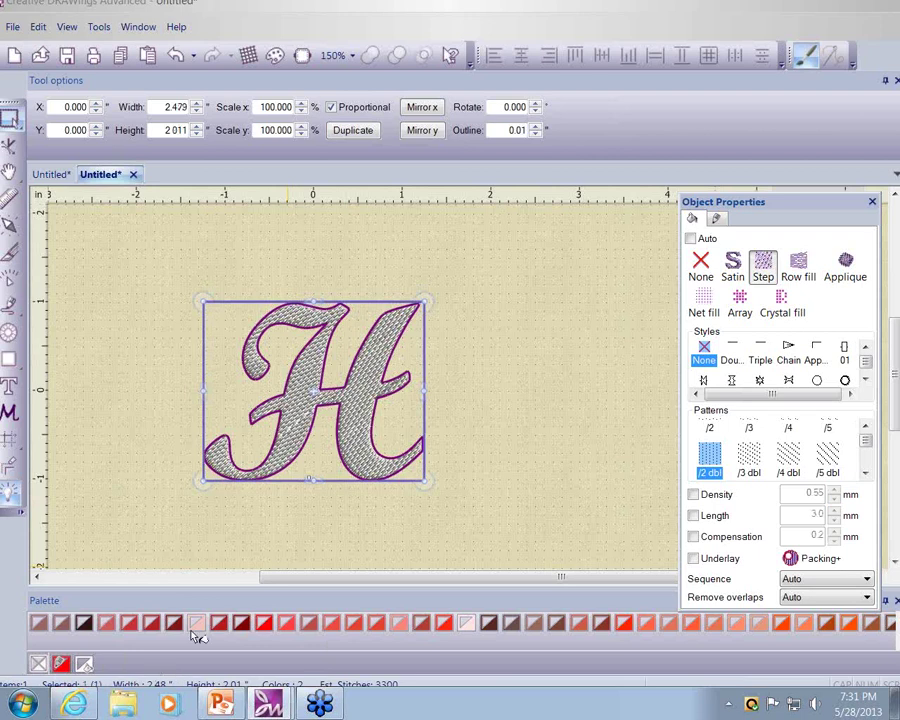
Step: Apply style 53 to the running-stitch outline of the letter H
{"action": "left_click", "coordinate": [716, 221]}
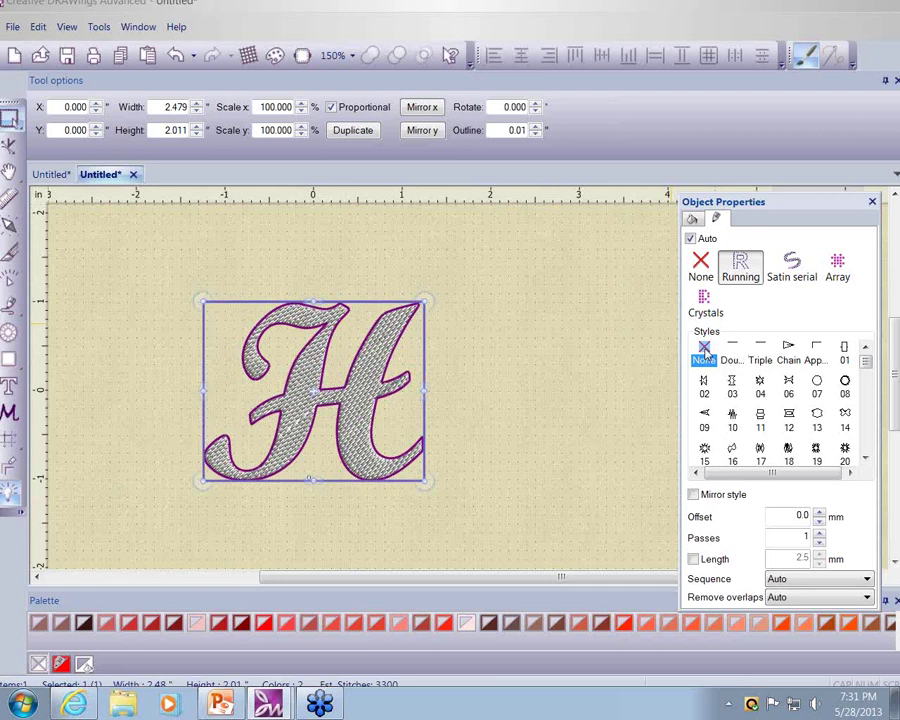
{"action": "left_click", "coordinate": [866, 458]}
{"action": "left_click", "coordinate": [866, 458]}
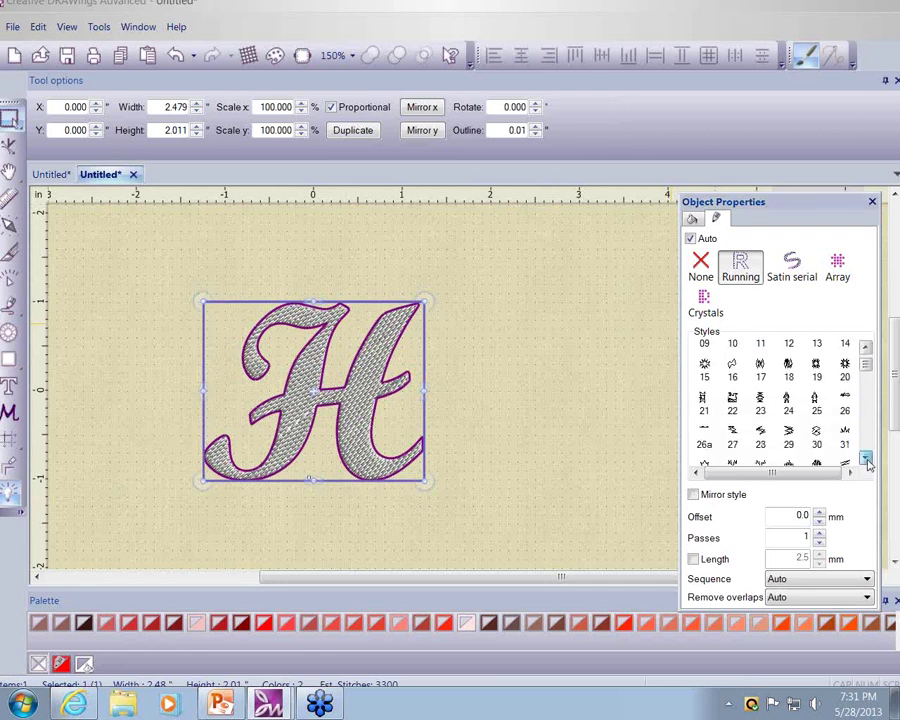
{"action": "left_click", "coordinate": [866, 458]}
{"action": "left_click", "coordinate": [866, 458]}
{"action": "left_click", "coordinate": [866, 458]}
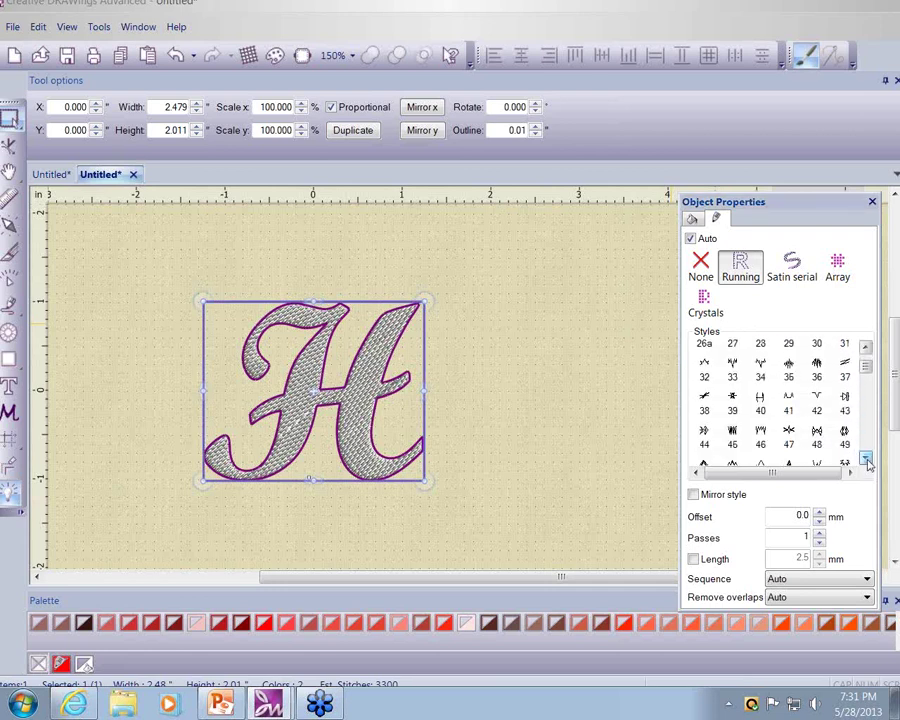
{"action": "left_click", "coordinate": [866, 458]}
{"action": "scroll", "coordinate": [795, 456], "scroll_direction": "down", "scroll_amount": 1}
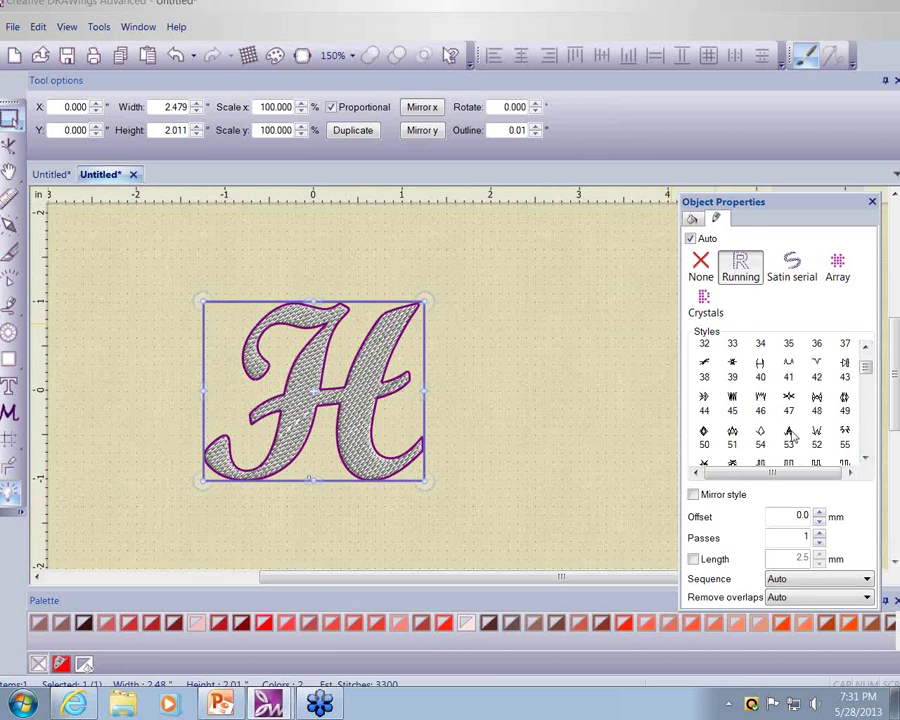
{"action": "left_click", "coordinate": [790, 437]}
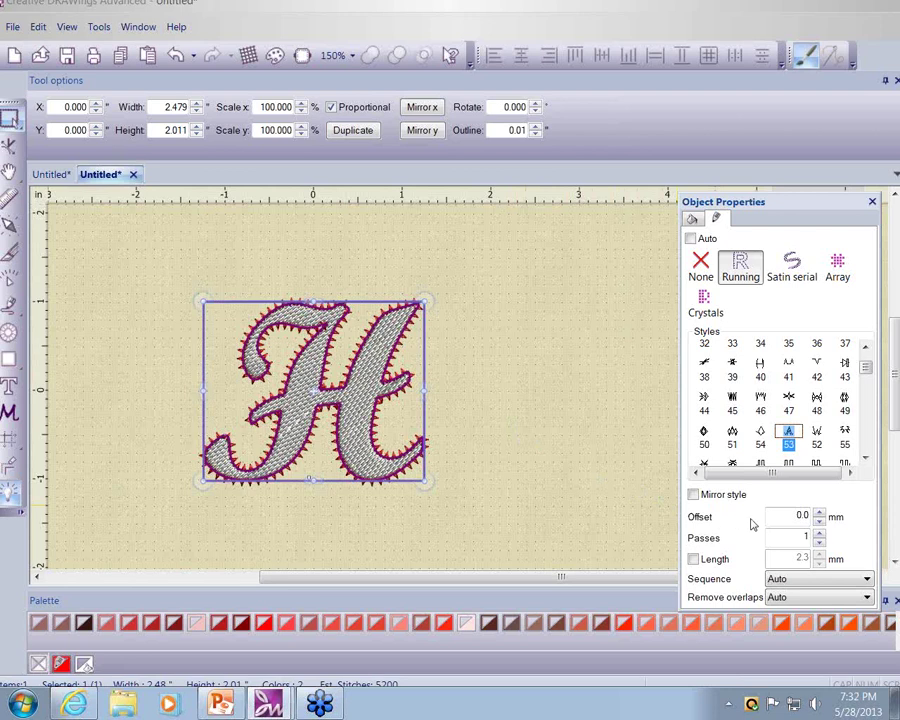
Step: Set the offset of the letter H's decorative outline to 1.5 mm and deselect the letter
{"action": "double_click", "coordinate": [790, 515]}
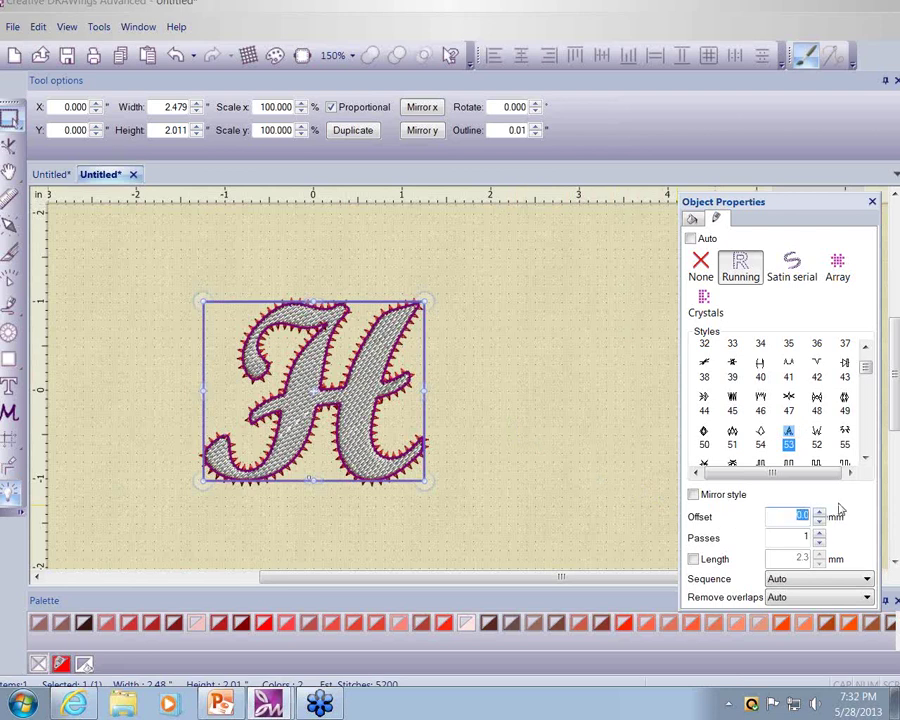
{"action": "type", "text": "1.5"}
{"action": "left_click", "coordinate": [524, 400]}
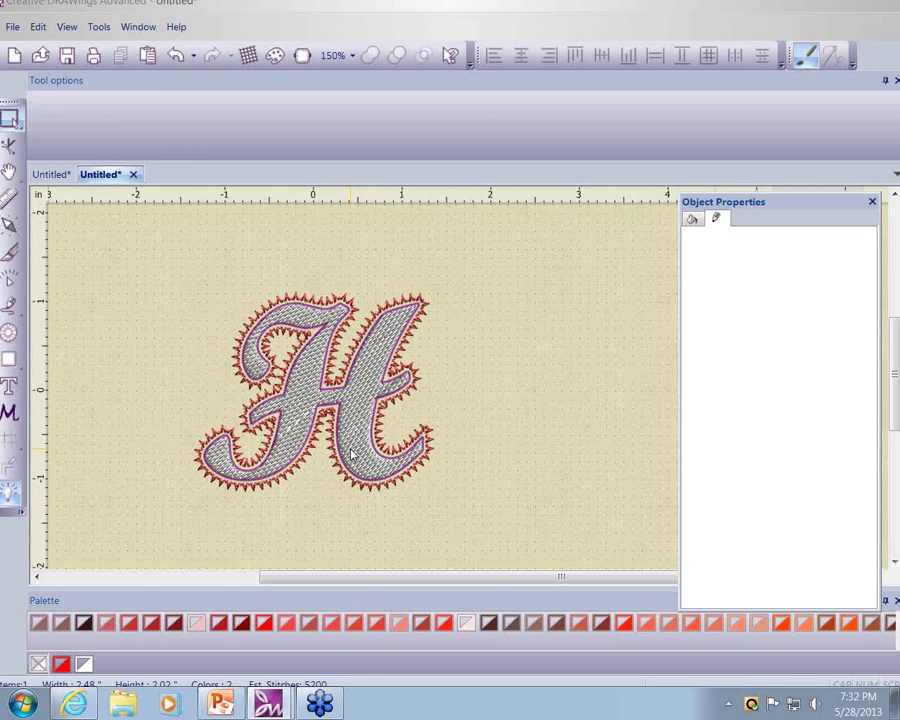
{"action": "left_click", "coordinate": [476, 448]}
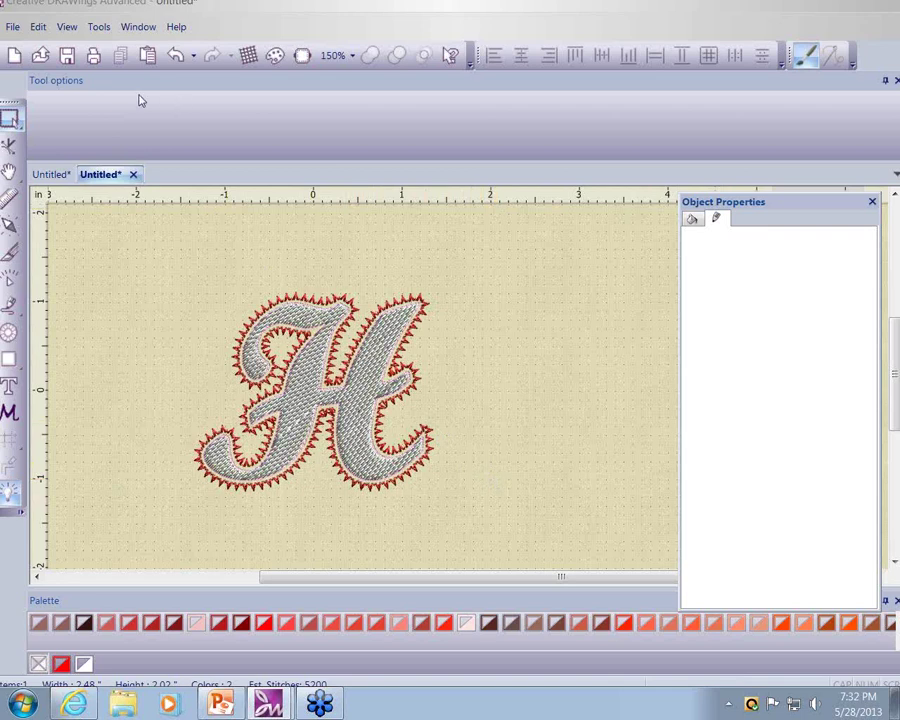
Step: Insert the Corners: 33 clipart from the clipart library and place it just right of the letter H
{"action": "left_click", "coordinate": [98, 29]}
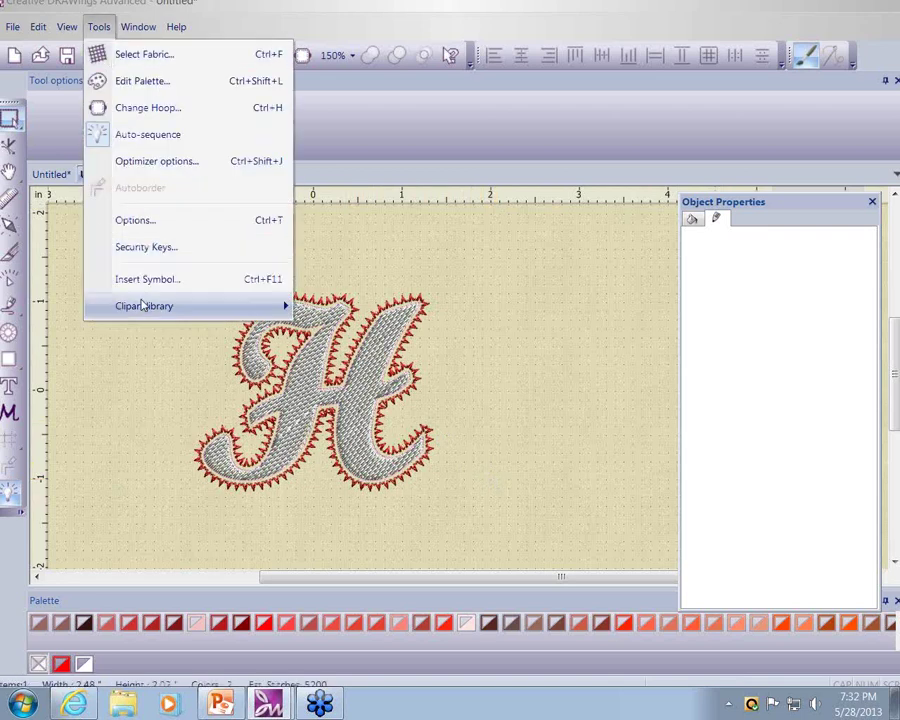
{"action": "mouse_move", "coordinate": [143, 305]}
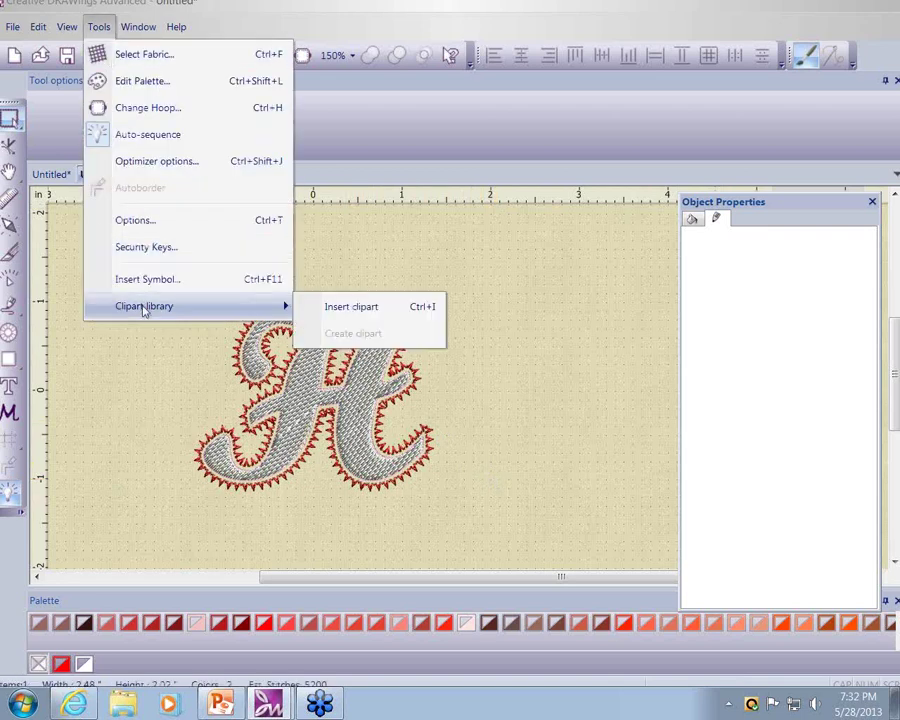
{"action": "left_click", "coordinate": [340, 310]}
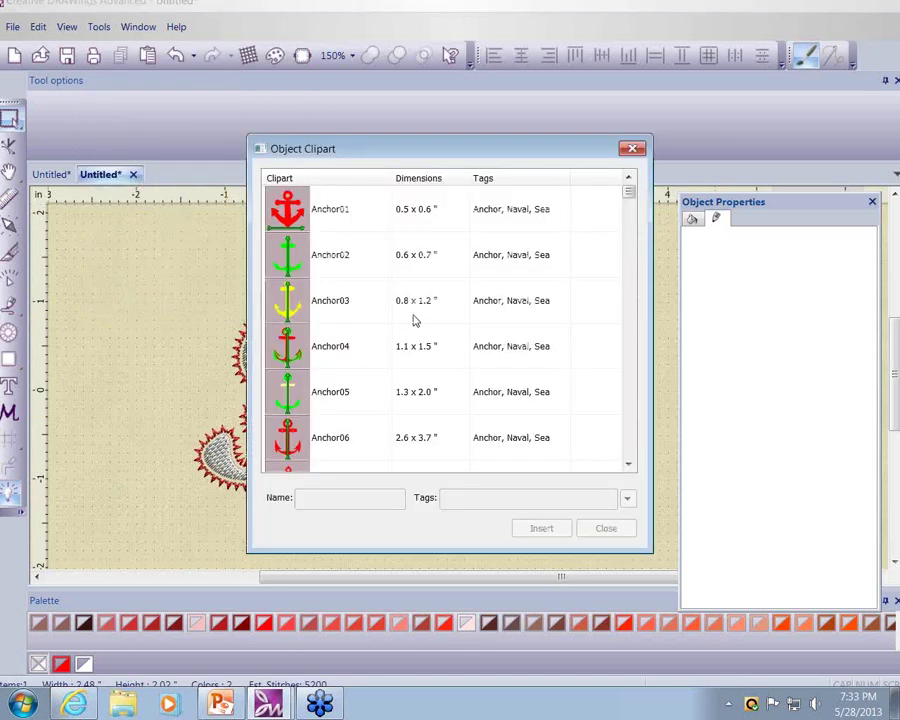
{"action": "scroll", "coordinate": [438, 343], "scroll_direction": "down", "scroll_amount": 15}
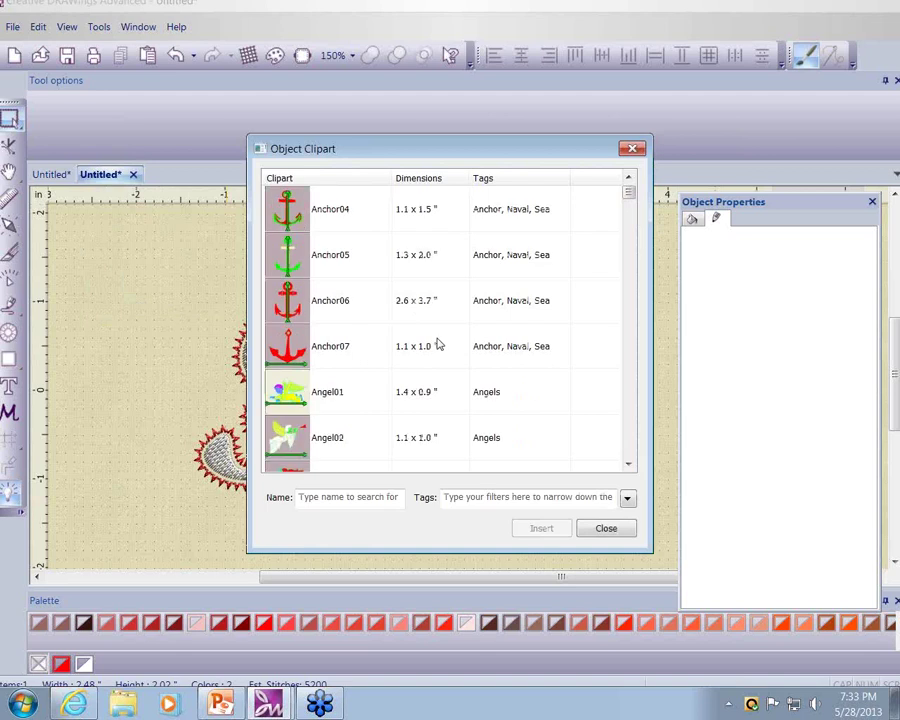
{"action": "scroll", "coordinate": [445, 345], "scroll_direction": "down", "scroll_amount": 12}
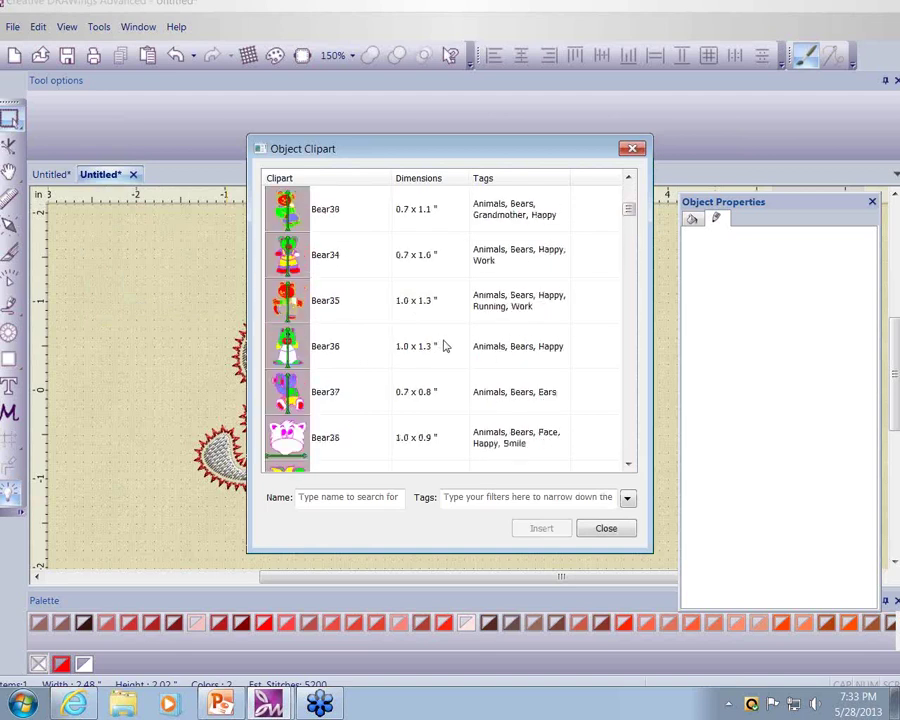
{"action": "scroll", "coordinate": [447, 345], "scroll_direction": "down", "scroll_amount": 12}
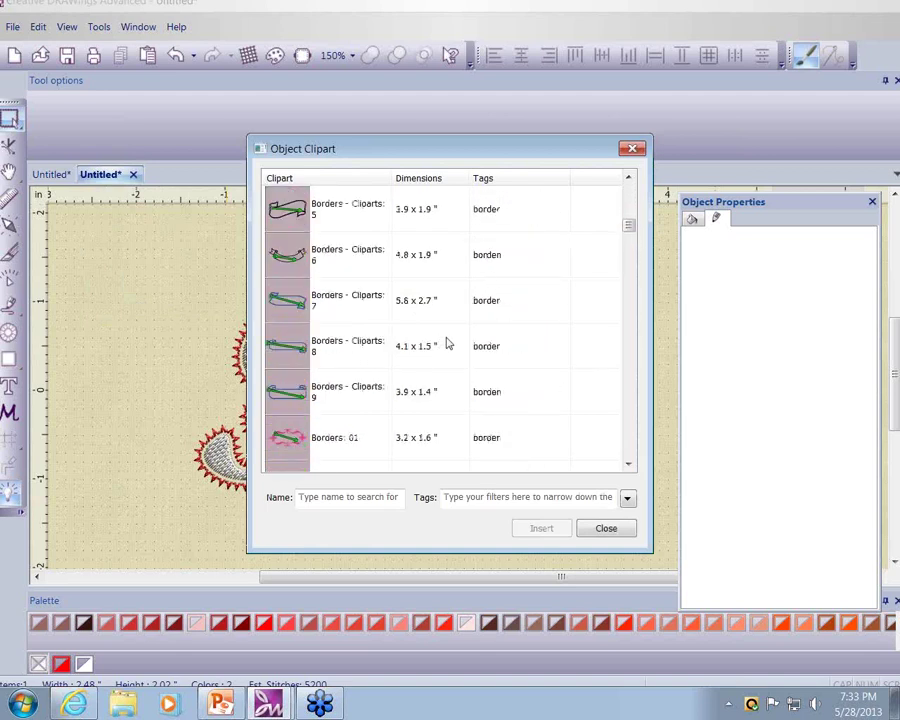
{"action": "scroll", "coordinate": [447, 344], "scroll_direction": "down", "scroll_amount": 15}
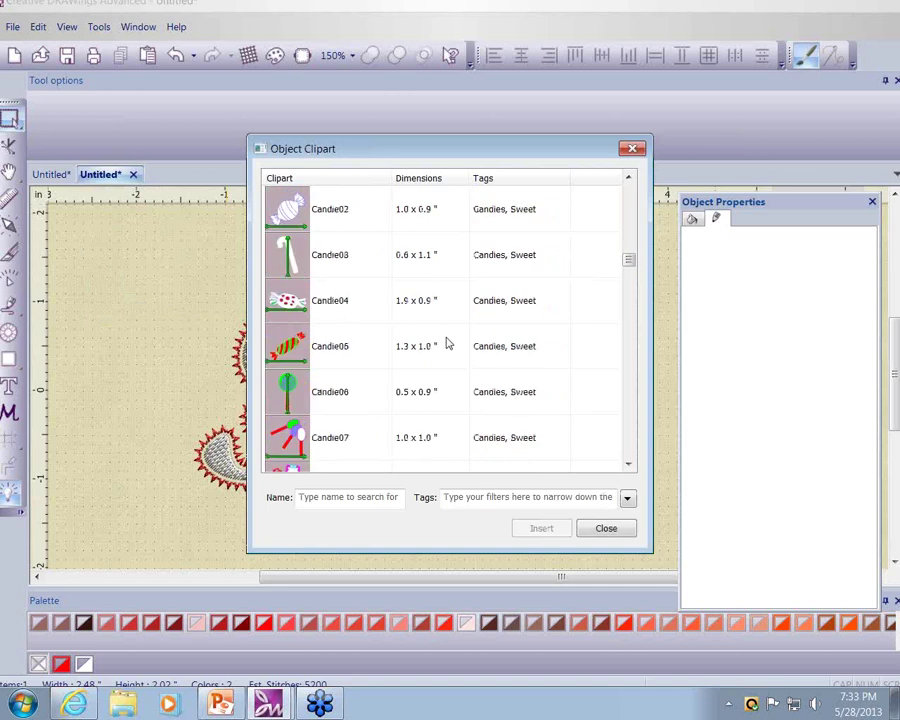
{"action": "scroll", "coordinate": [445, 342], "scroll_direction": "down", "scroll_amount": 7}
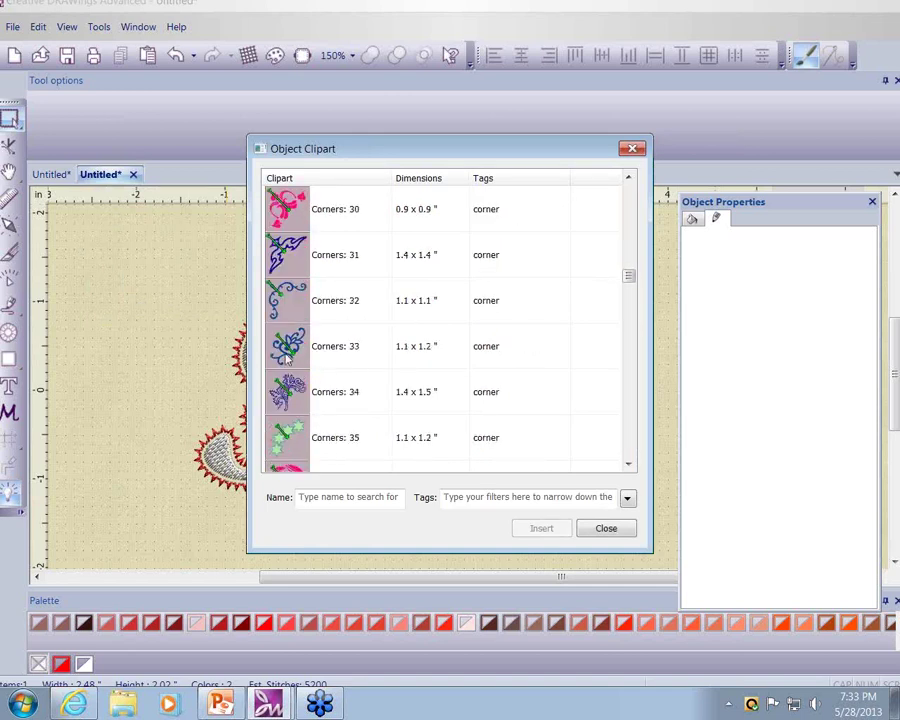
{"action": "left_click", "coordinate": [360, 349]}
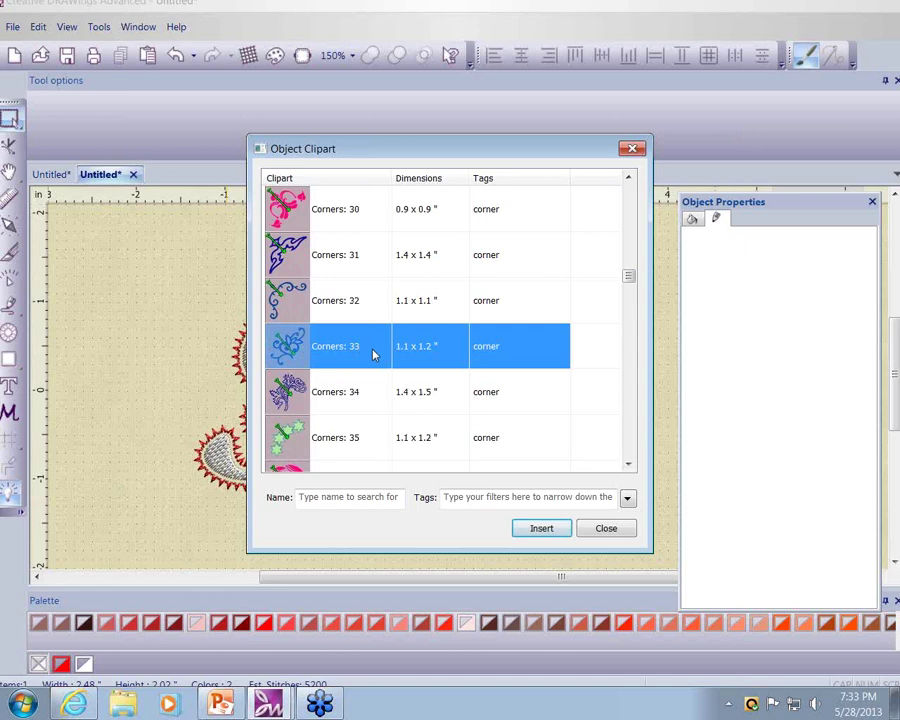
{"action": "left_click", "coordinate": [527, 529]}
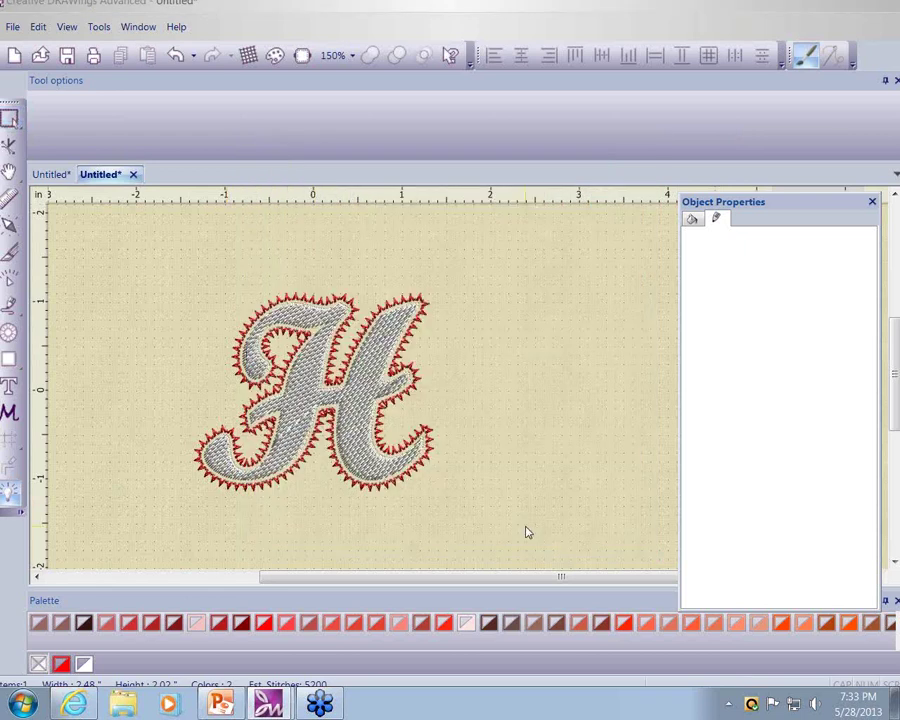
{"action": "left_click", "coordinate": [468, 379]}
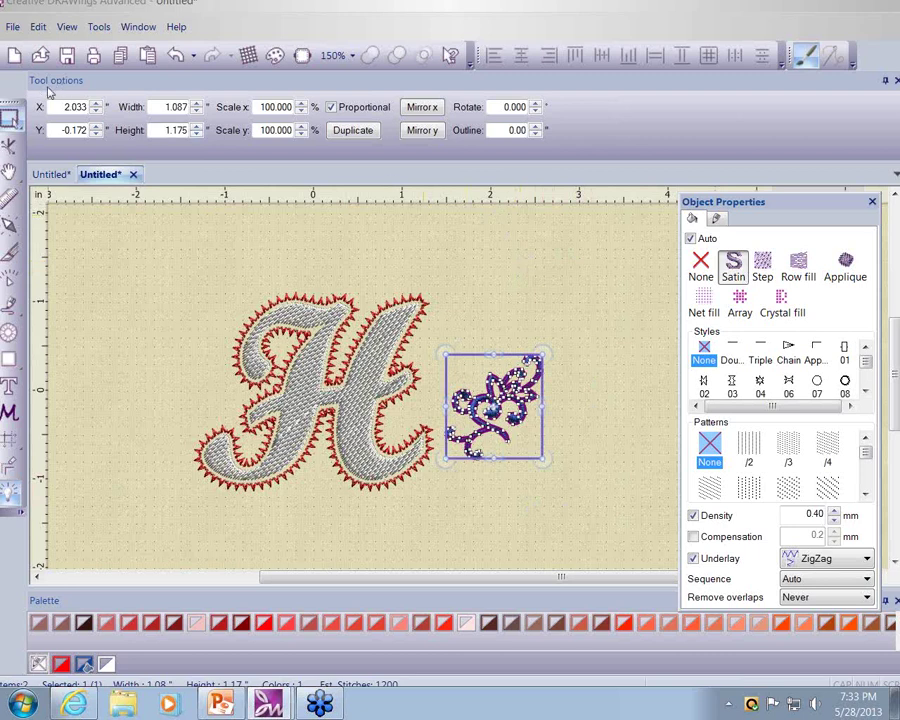
Step: Duplicate the floral corner clipart and mirror the copy in both x and y
{"action": "left_click", "coordinate": [355, 132]}
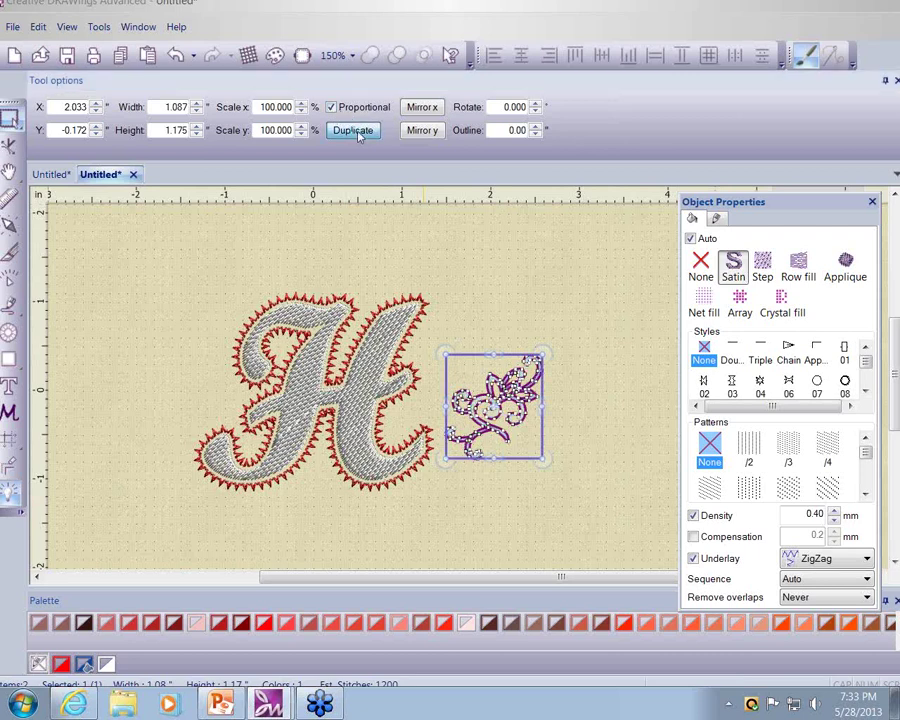
{"action": "left_click", "coordinate": [422, 109]}
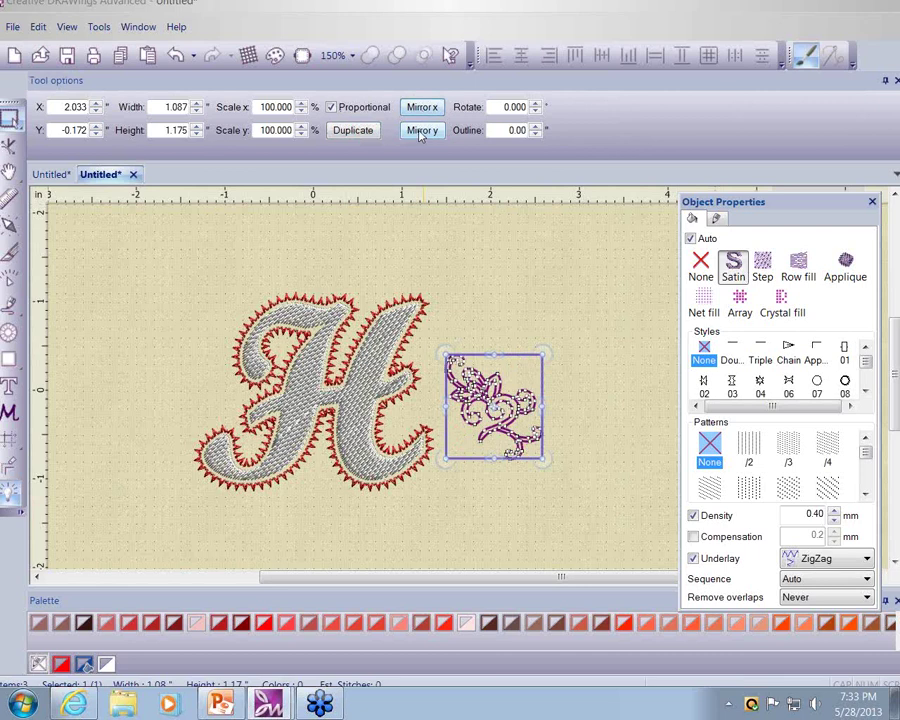
{"action": "left_click", "coordinate": [422, 131]}
Step: Rotate the mirrored floral copy 90 degrees and move it beside the letter H's left side, at about X -1.53, Y 0.27 inches
{"action": "left_click", "coordinate": [515, 107]}
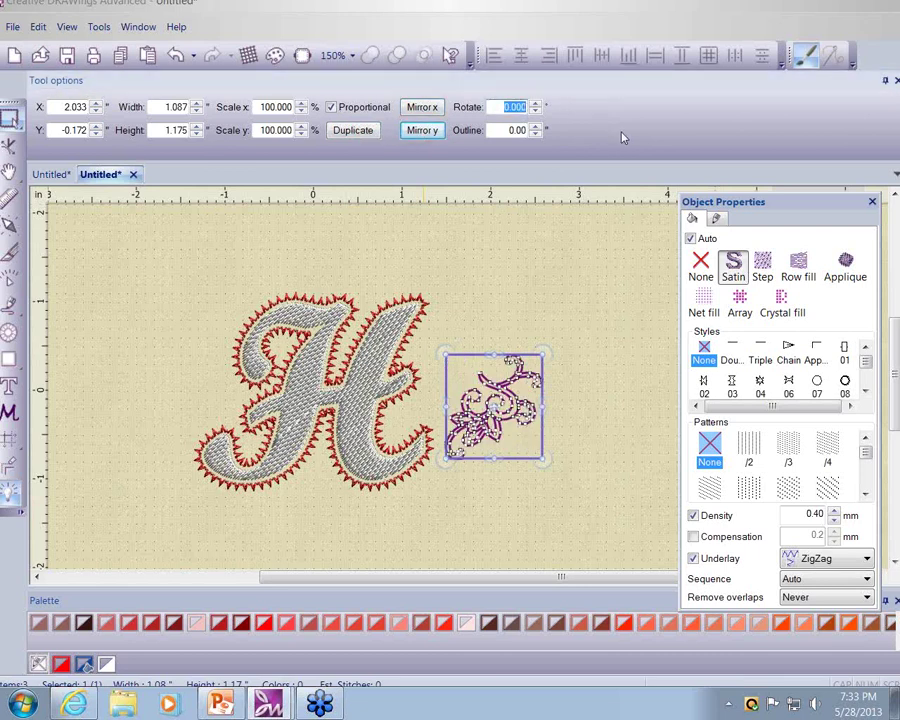
{"action": "type", "text": "90"}
{"action": "key", "text": "Return"}
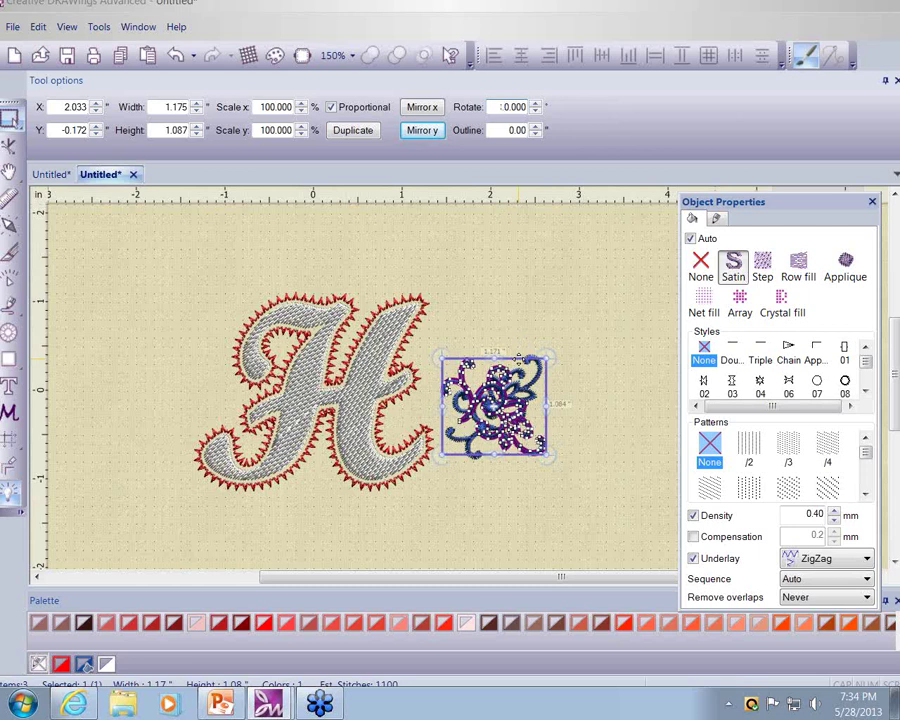
{"action": "left_click_drag", "start_coordinate": [519, 358], "coordinate": [201, 322]}
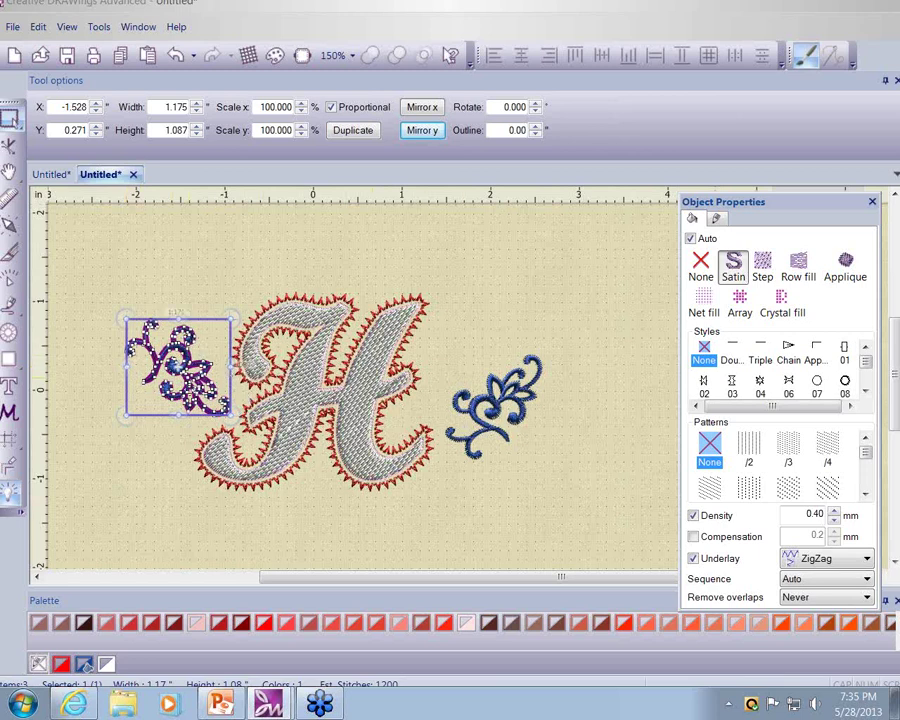
Step: Move the original floral motif slightly up and closer to the right side of the letter H, and deselect it
{"action": "left_click", "coordinate": [497, 410]}
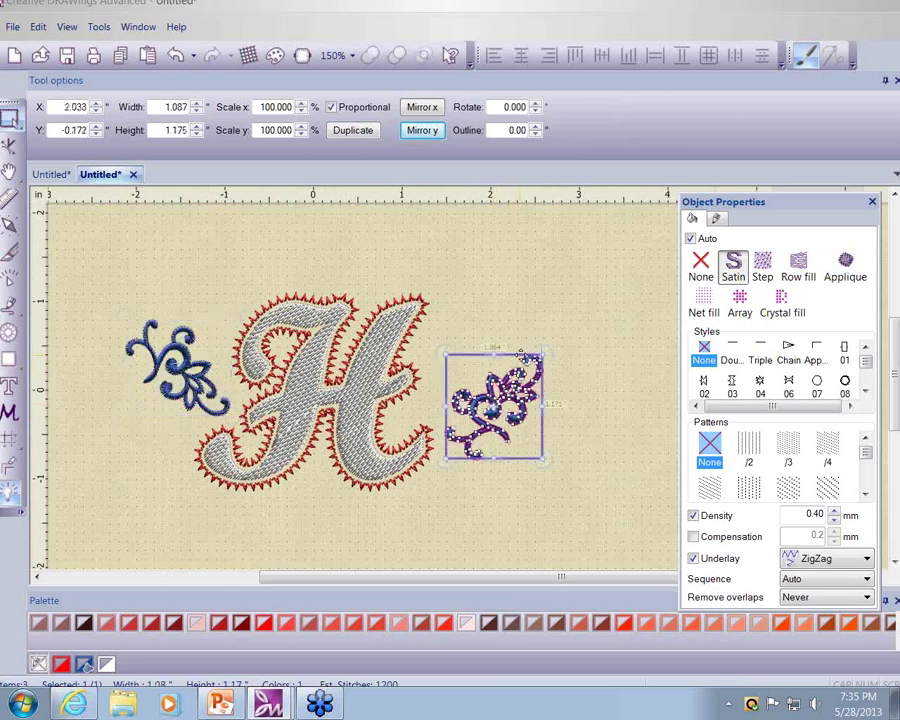
{"action": "left_click_drag", "start_coordinate": [519, 348], "coordinate": [496, 322]}
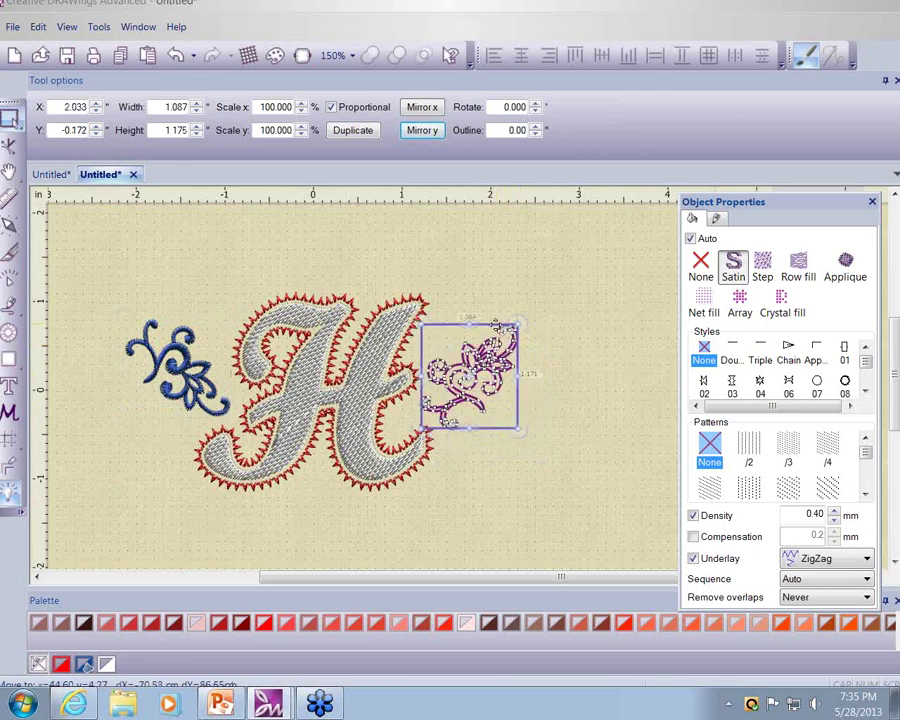
{"action": "left_click", "coordinate": [534, 514]}
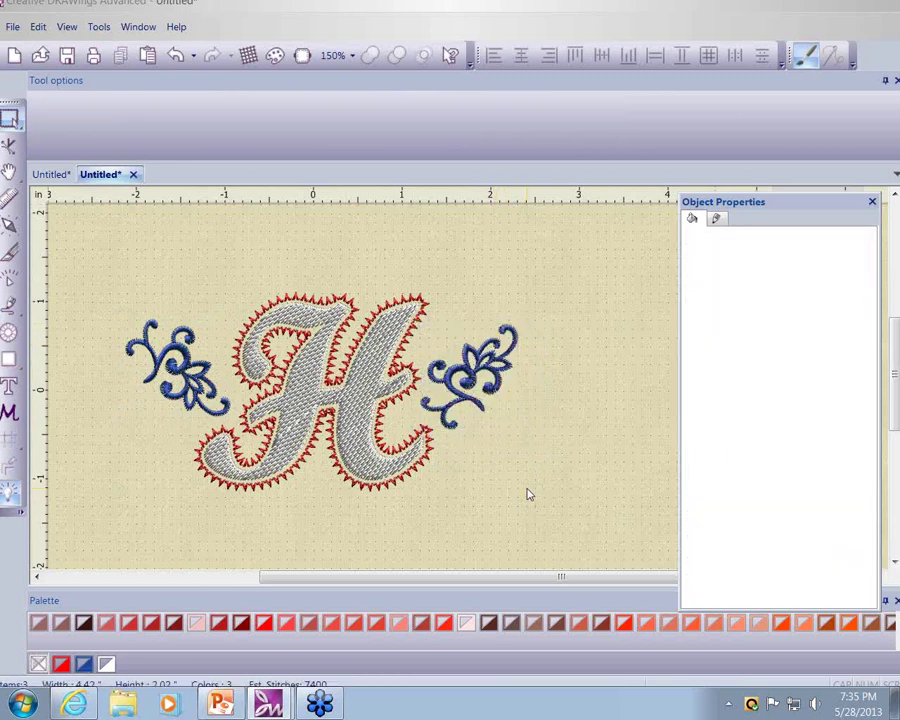
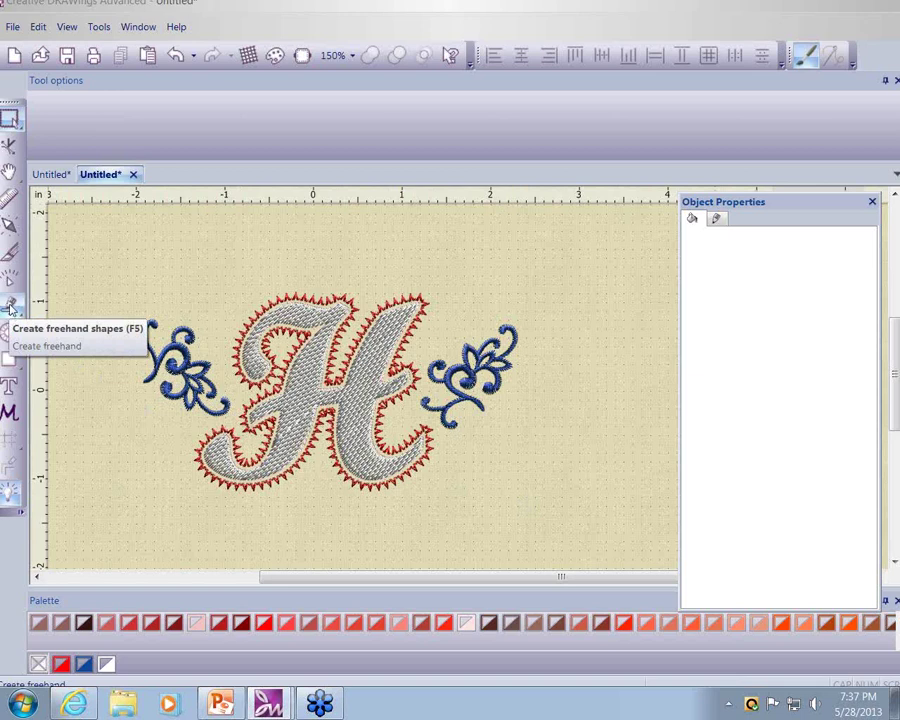
Step: Draw a straight-sided freehand corner line right of and below the design, about 3.5 inches tall and 5.3 inches wide
{"action": "left_click", "coordinate": [10, 307]}
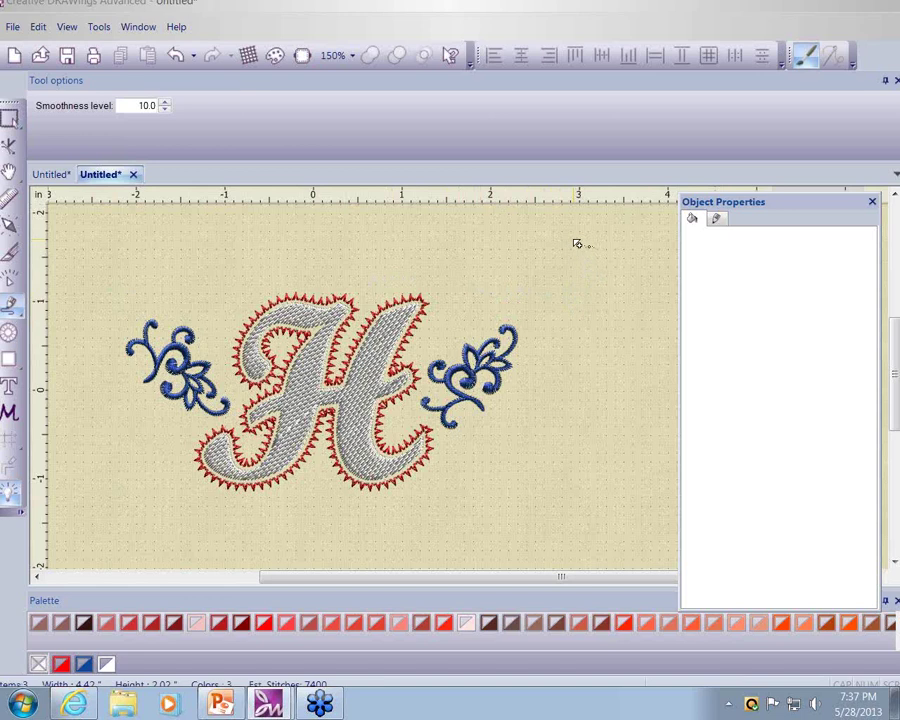
{"action": "mouse_move", "coordinate": [576, 243]}
{"action": "left_mouse_down"}
{"action": "mouse_move", "coordinate": [571, 274]}
{"action": "mouse_move", "coordinate": [590, 288]}
{"action": "mouse_move", "coordinate": [571, 300]}
{"action": "mouse_move", "coordinate": [593, 316]}
{"action": "mouse_move", "coordinate": [585, 368]}
{"action": "mouse_move", "coordinate": [564, 399]}
{"action": "mouse_move", "coordinate": [598, 408]}
{"action": "mouse_move", "coordinate": [543, 426]}
{"action": "mouse_move", "coordinate": [557, 444]}
{"action": "mouse_move", "coordinate": [542, 459]}
{"action": "mouse_move", "coordinate": [562, 465]}
{"action": "mouse_move", "coordinate": [547, 469]}
{"action": "mouse_move", "coordinate": [575, 476]}
{"action": "mouse_move", "coordinate": [586, 520]}
{"action": "left_mouse_up"}
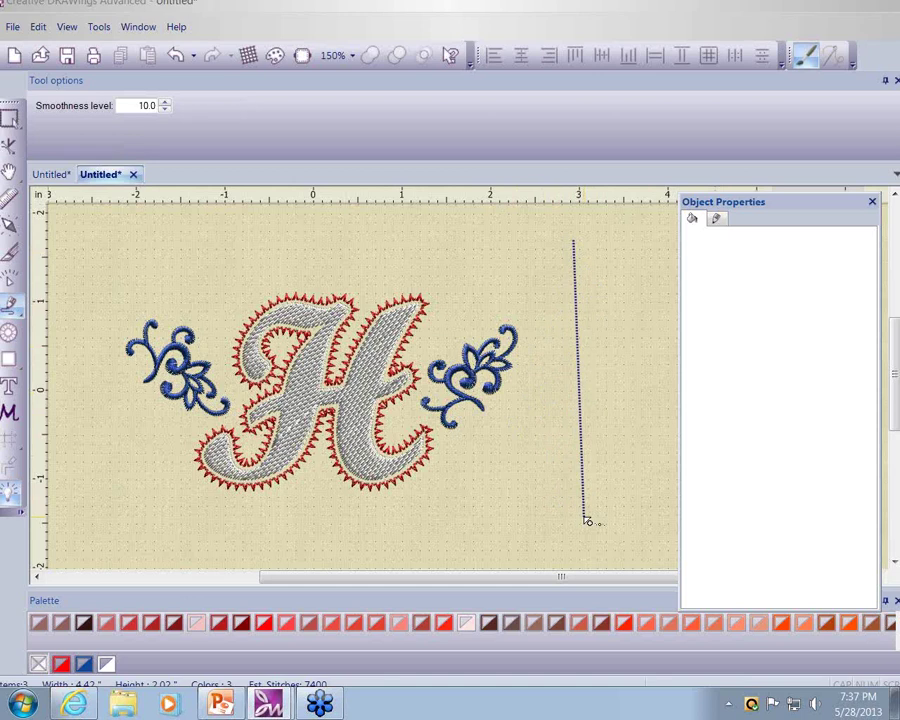
{"action": "mouse_move", "coordinate": [587, 521]}
{"action": "left_mouse_down"}
{"action": "mouse_move", "coordinate": [579, 538]}
{"action": "mouse_move", "coordinate": [578, 510]}
{"action": "left_mouse_up"}
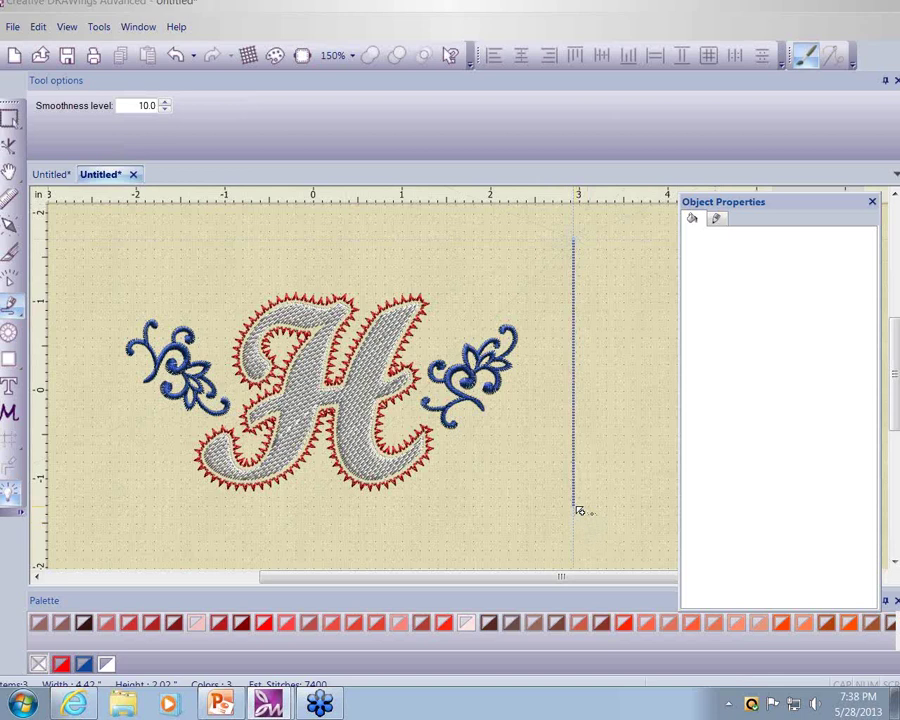
{"action": "left_click_drag", "start_coordinate": [579, 511], "coordinate": [580, 549]}
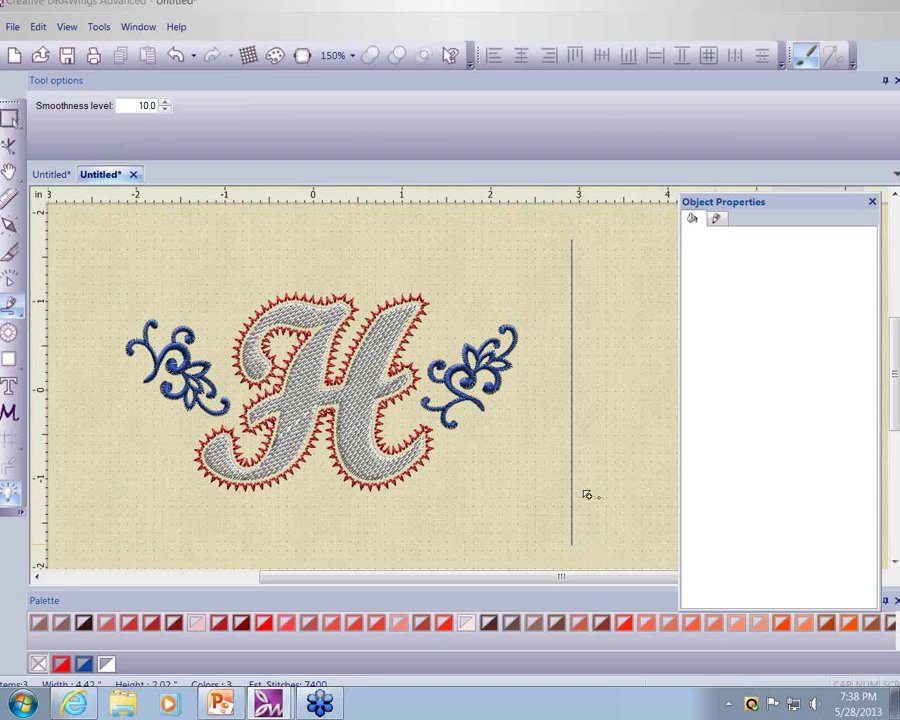
{"action": "left_click", "coordinate": [573, 545]}
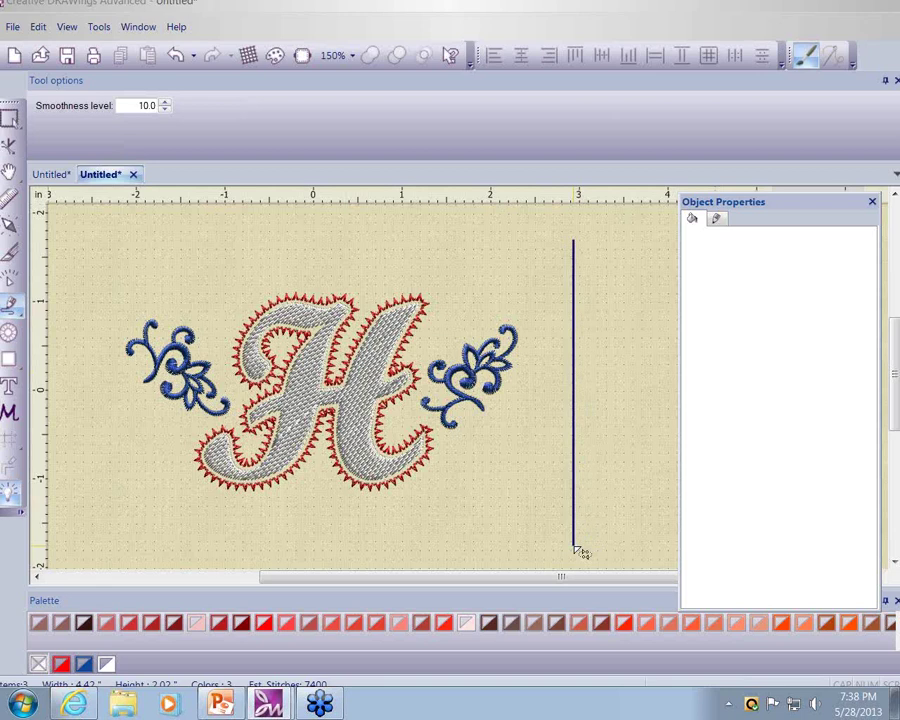
{"action": "mouse_move", "coordinate": [575, 549]}
{"action": "left_mouse_down"}
{"action": "mouse_move", "coordinate": [436, 555]}
{"action": "mouse_move", "coordinate": [207, 487]}
{"action": "mouse_move", "coordinate": [145, 481]}
{"action": "mouse_move", "coordinate": [111, 489]}
{"action": "left_mouse_up"}
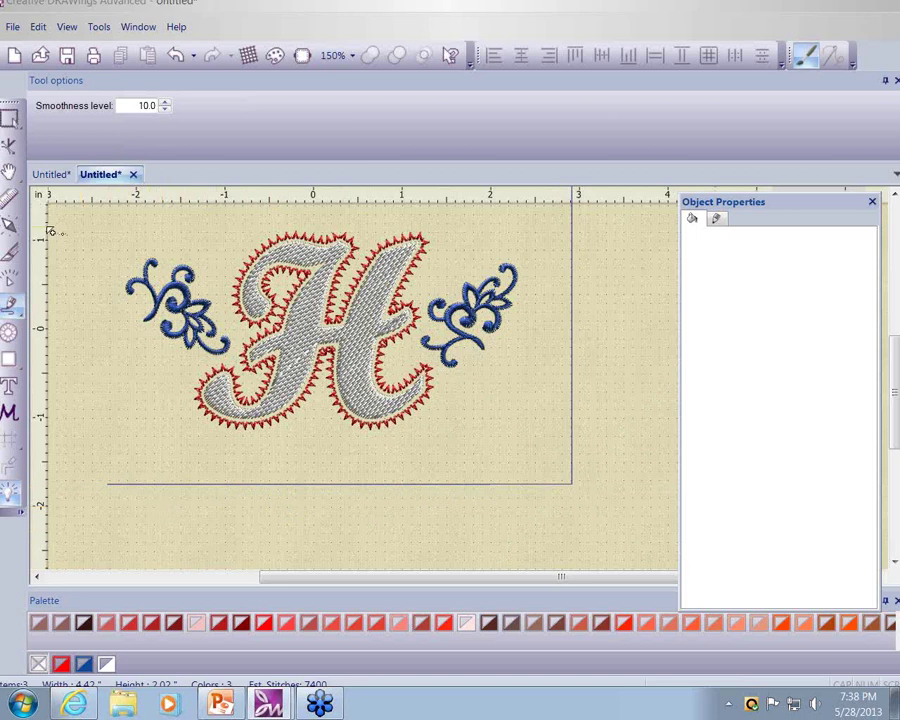
Step: Set the stitch length of the corner line's running stitch to 4 mm
{"action": "left_click", "coordinate": [9, 118]}
{"action": "left_click", "coordinate": [549, 485]}
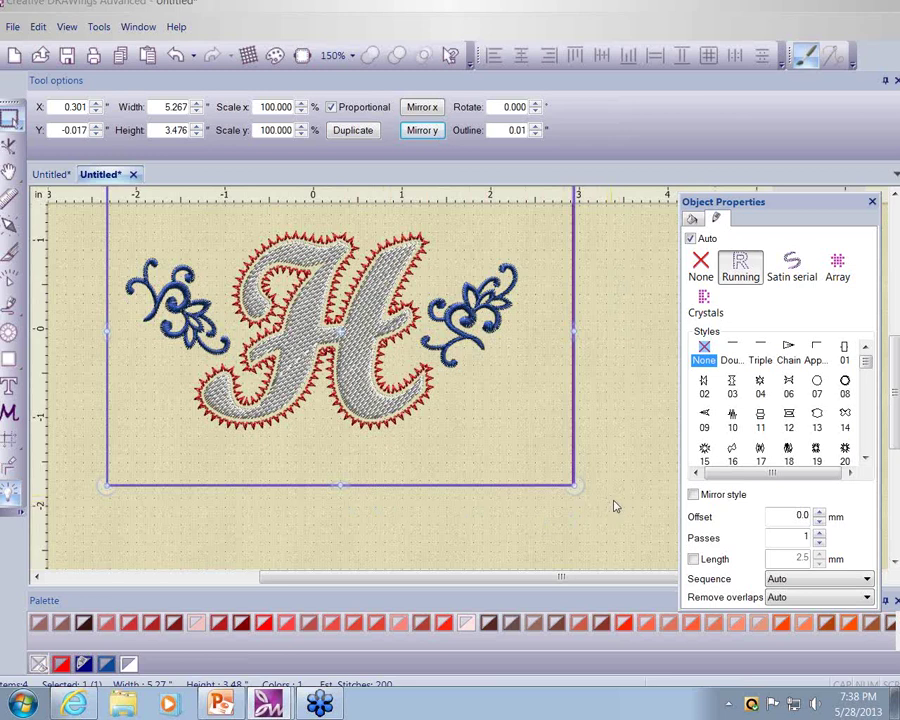
{"action": "left_click", "coordinate": [693, 560]}
{"action": "left_click_drag", "start_coordinate": [788, 559], "coordinate": [847, 553]}
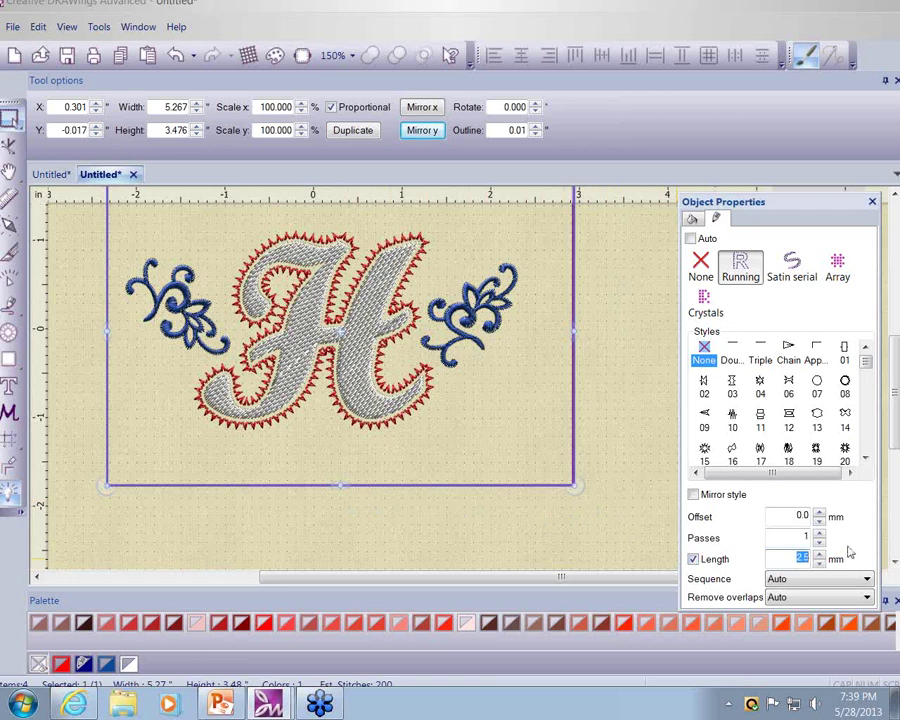
{"action": "type", "text": "4"}
{"action": "left_click", "coordinate": [641, 430]}
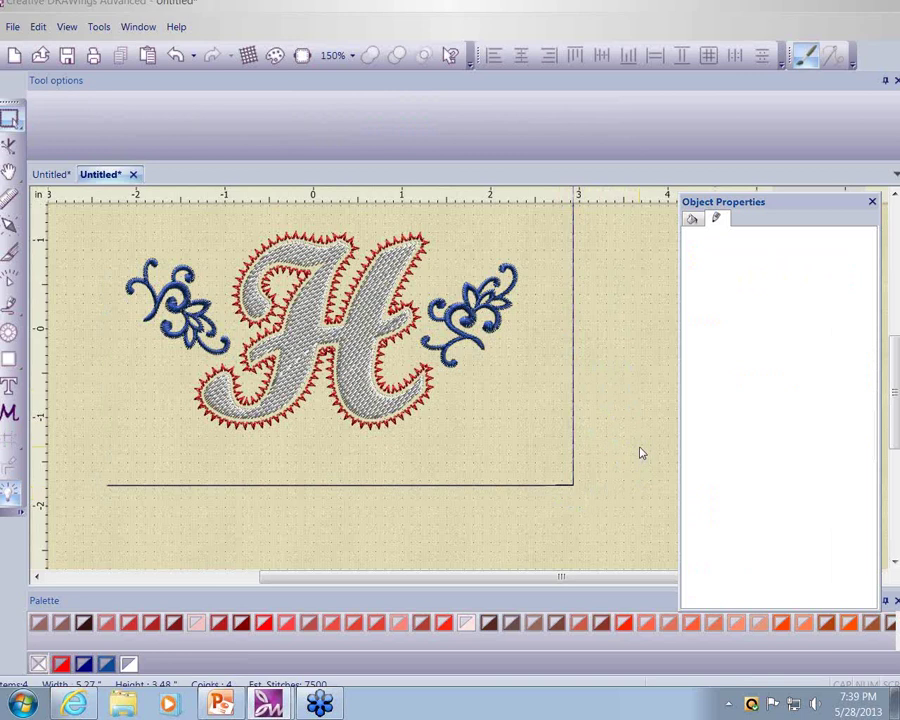
Step: Select the letter H and both floral motifs together, leaving out the corner line
{"action": "scroll", "coordinate": [641, 453], "scroll_direction": "up", "scroll_amount": 1}
{"action": "scroll", "coordinate": [641, 453], "scroll_direction": "down", "scroll_amount": 3}
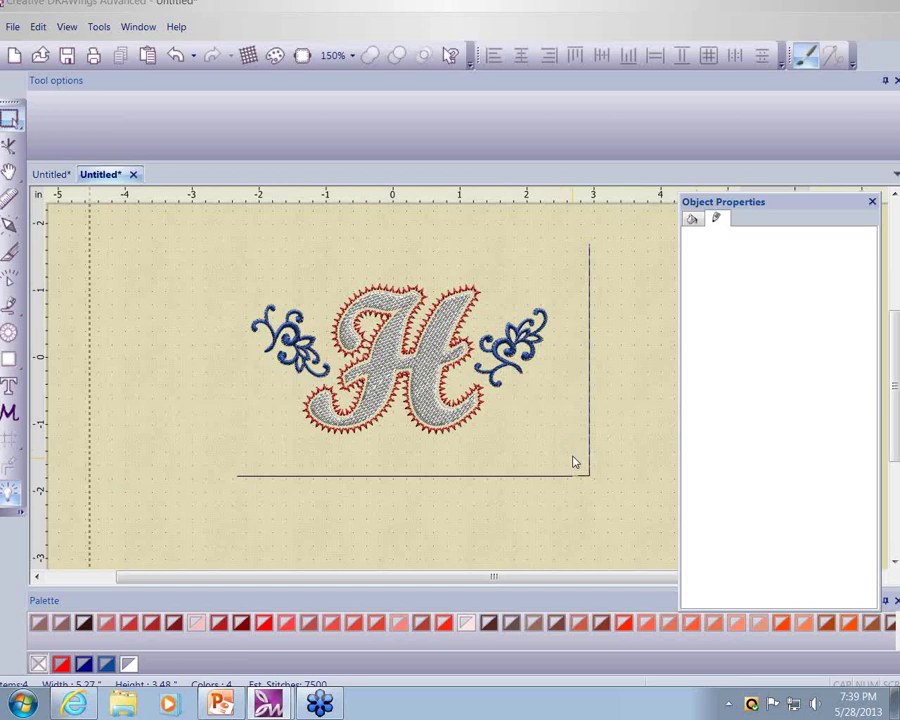
{"action": "left_click_drag", "start_coordinate": [574, 455], "coordinate": [220, 264]}
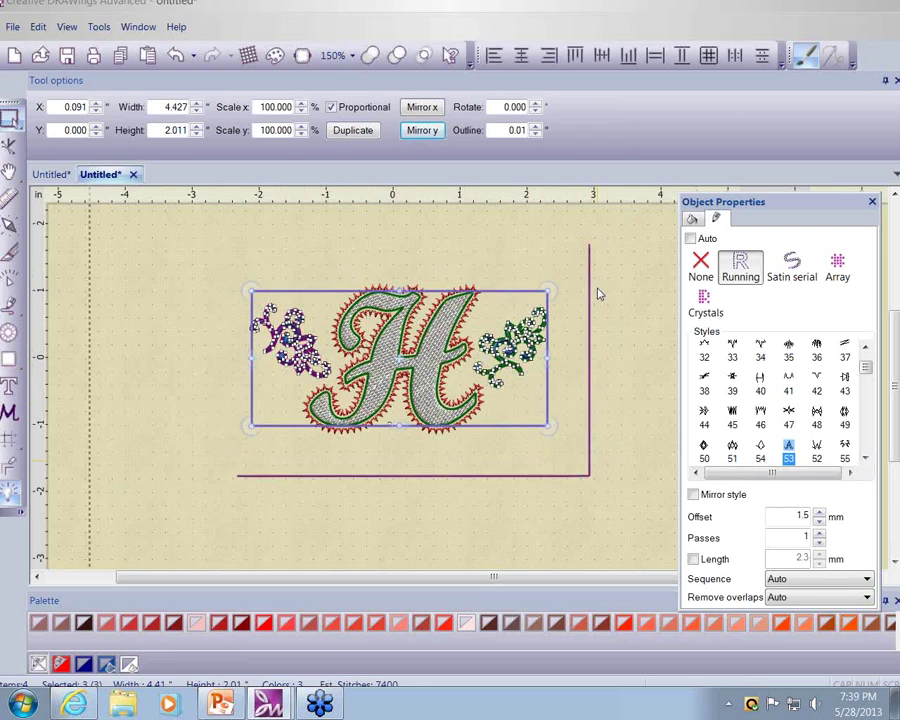
Step: Try rotating the selected letter H and floral motifs by 90 degrees, and undo the rotation
{"action": "left_click", "coordinate": [508, 108]}
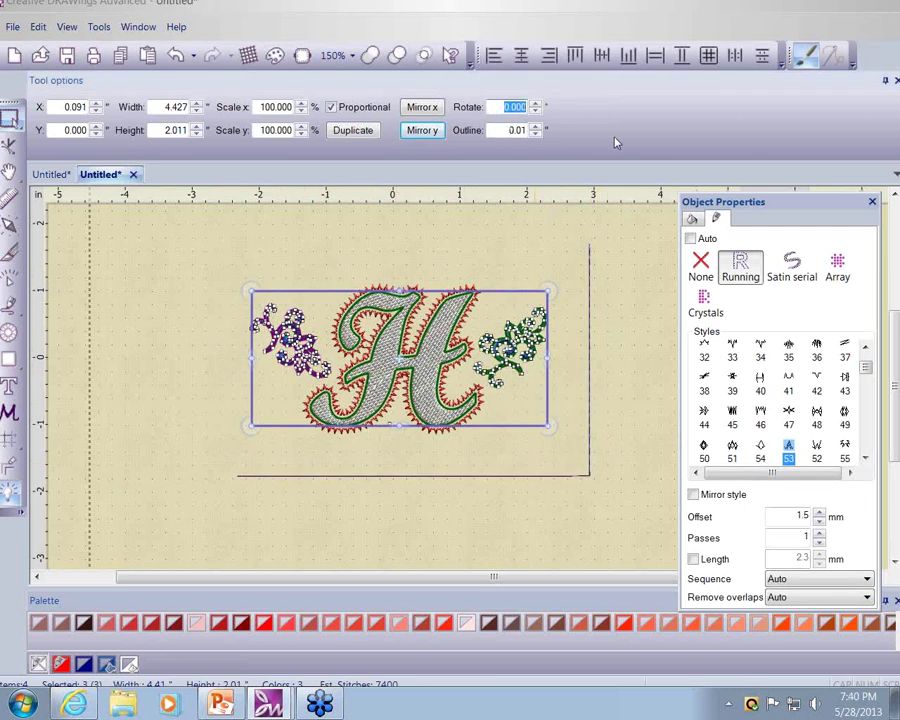
{"action": "type", "text": "90"}
{"action": "key", "text": "Return"}
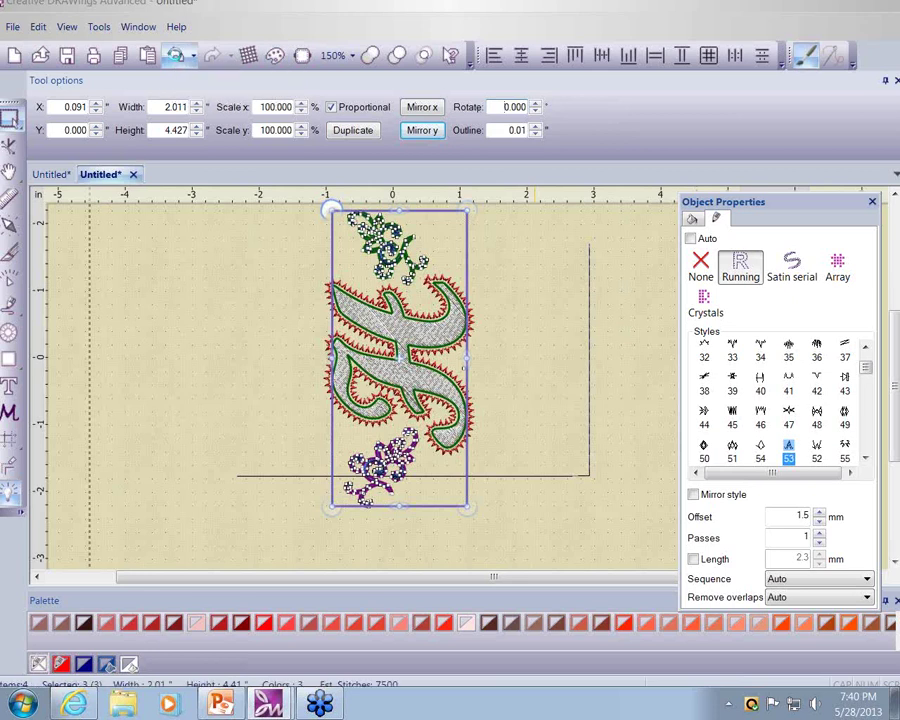
{"action": "left_click", "coordinate": [175, 55]}
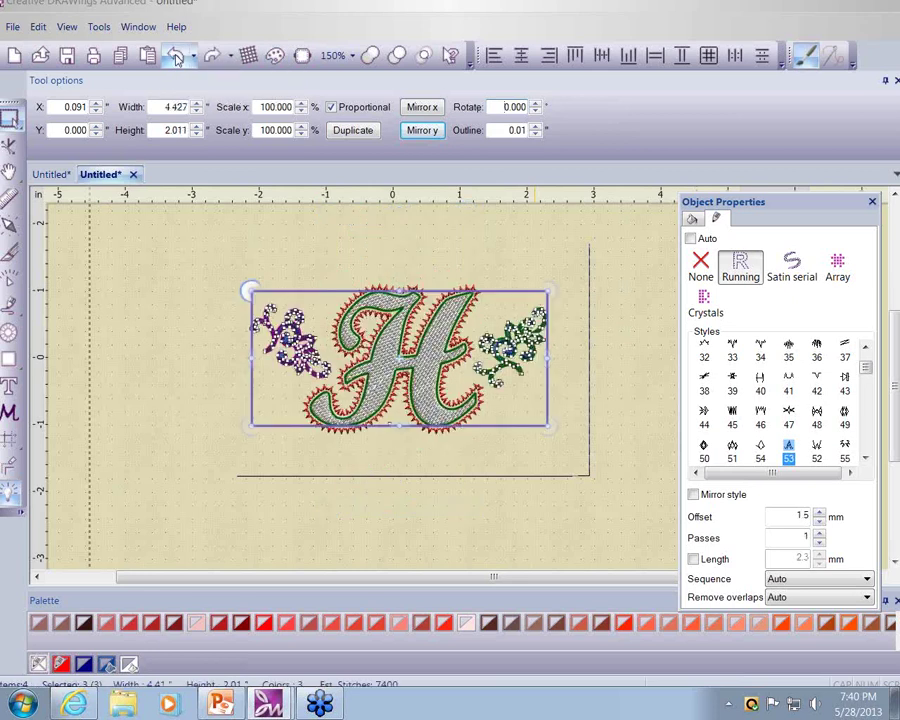
Step: Rotate the selected letter H and floral motifs by 45 degrees and deselect them
{"action": "double_click", "coordinate": [498, 106]}
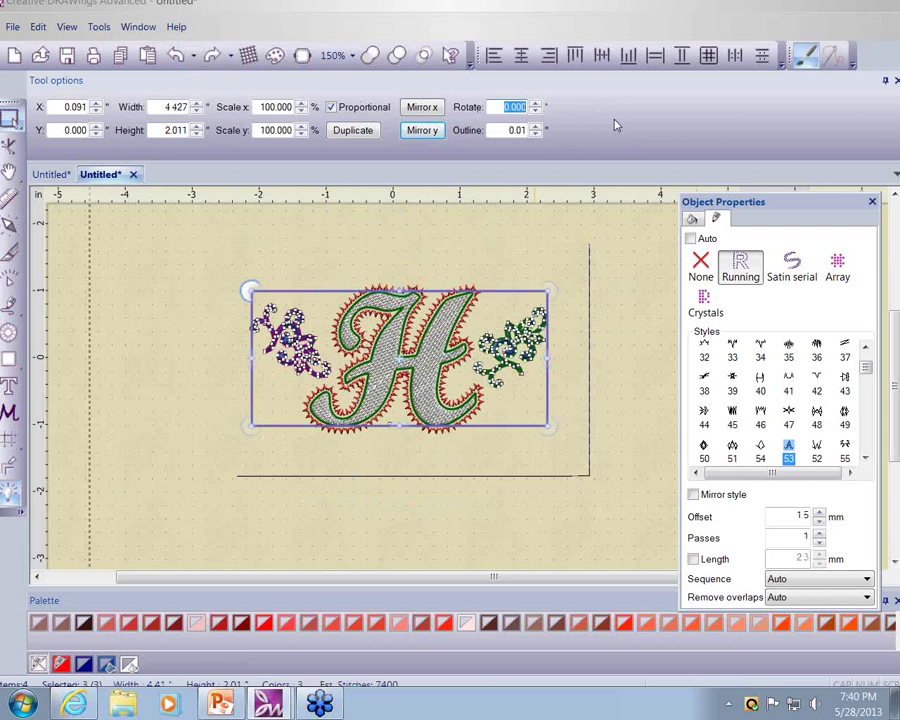
{"action": "type", "text": "45"}
{"action": "key", "text": "Return"}
{"action": "left_click", "coordinate": [615, 281]}
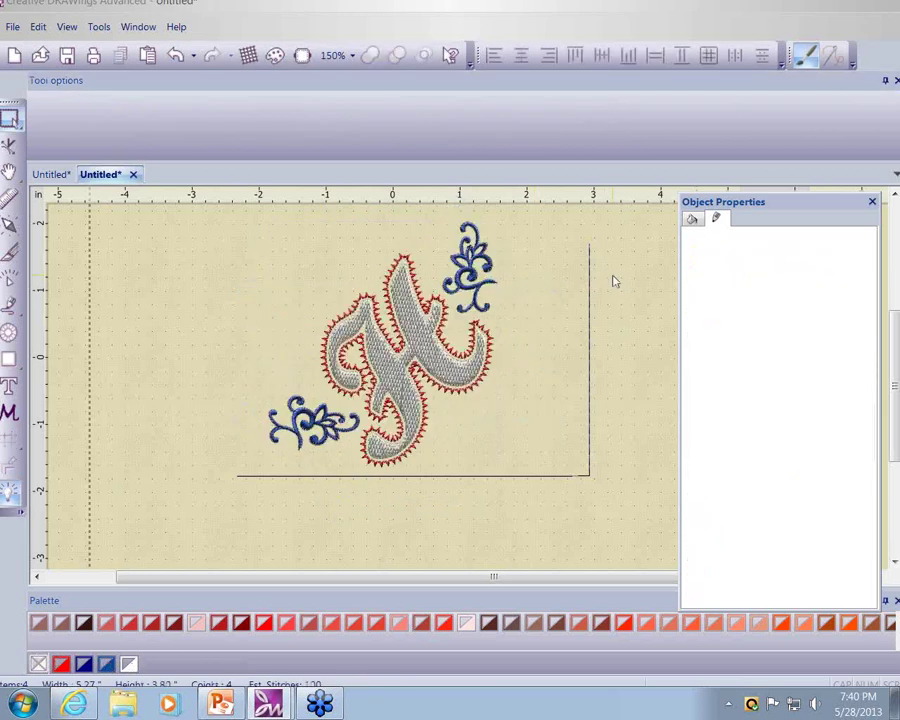
Step: Move the corner line left and down relative to the rotated design, to about X -0.36, Y -0.62 inches
{"action": "left_click", "coordinate": [590, 352]}
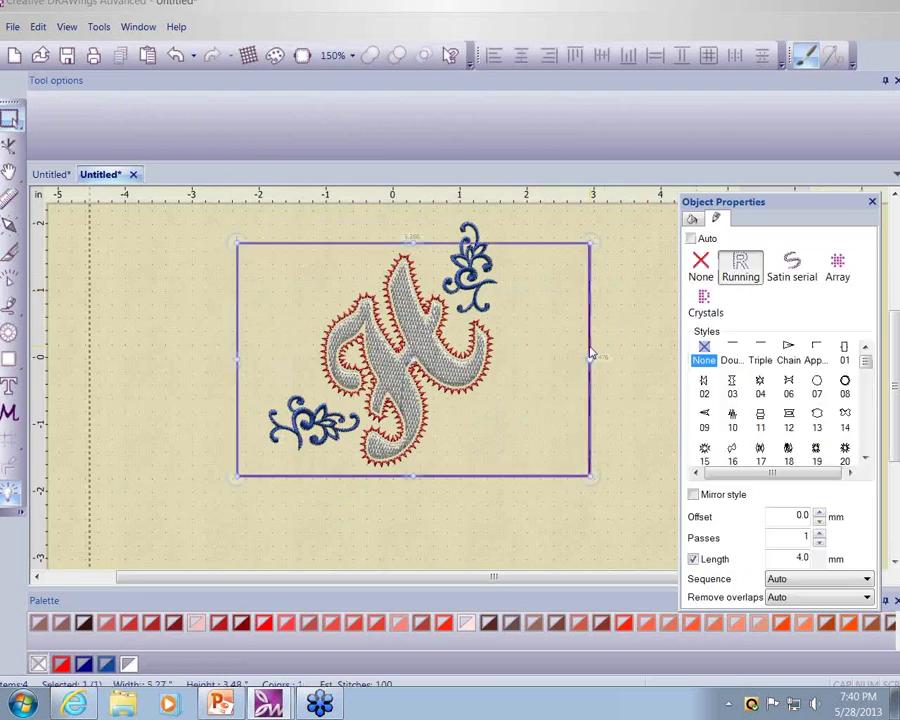
{"action": "left_click_drag", "start_coordinate": [589, 337], "coordinate": [555, 365]}
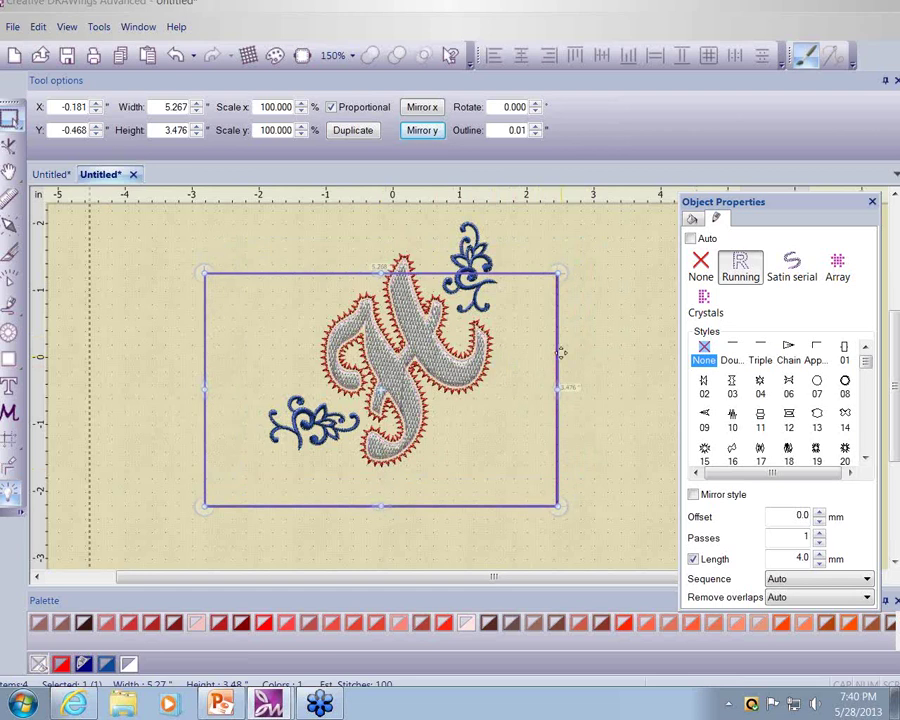
{"action": "left_click_drag", "start_coordinate": [557, 352], "coordinate": [541, 365]}
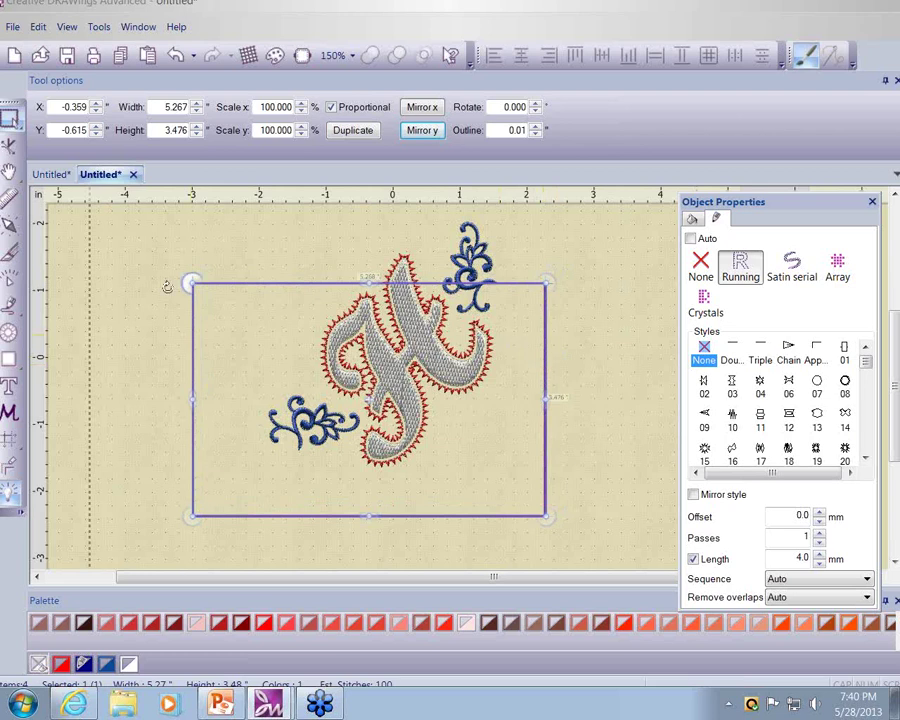
Step: Measure the gaps from the letter H to the corner line's right side and bottom side
{"action": "left_click", "coordinate": [9, 198]}
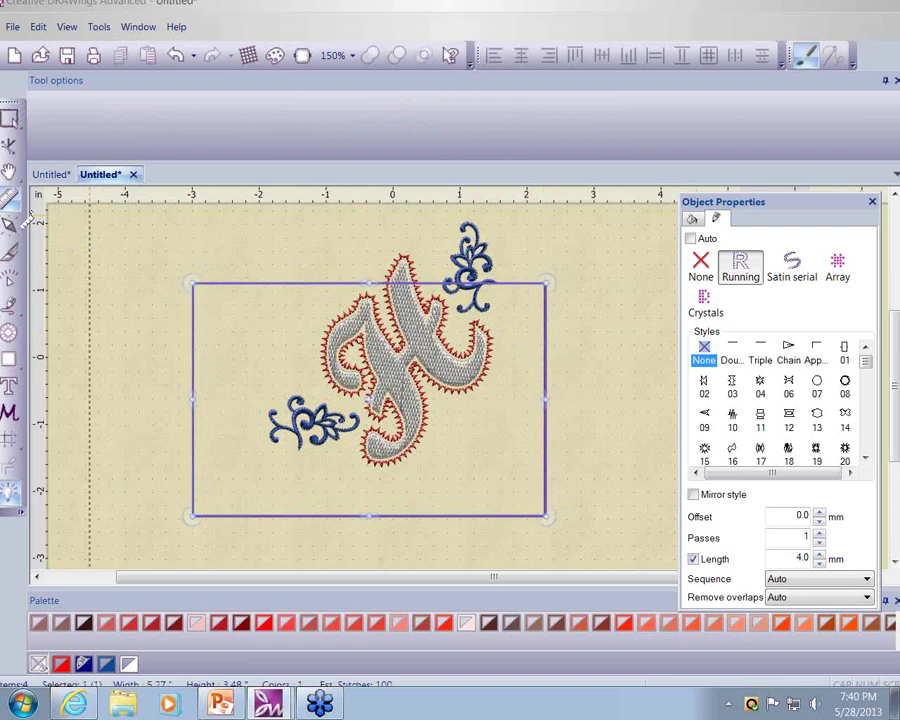
{"action": "left_click", "coordinate": [484, 372]}
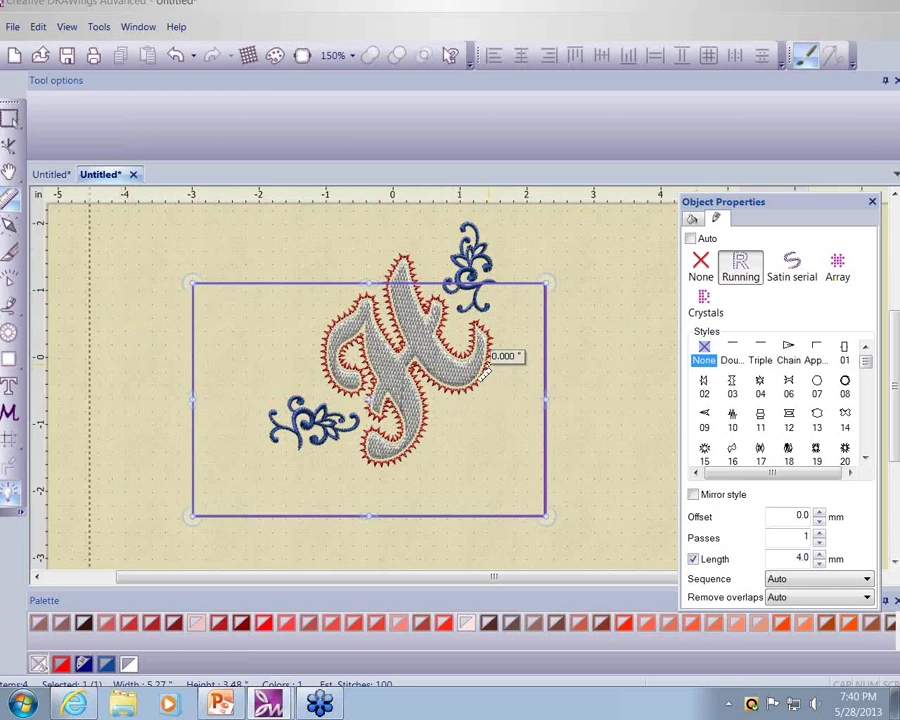
{"action": "left_click_drag", "start_coordinate": [484, 372], "coordinate": [538, 370]}
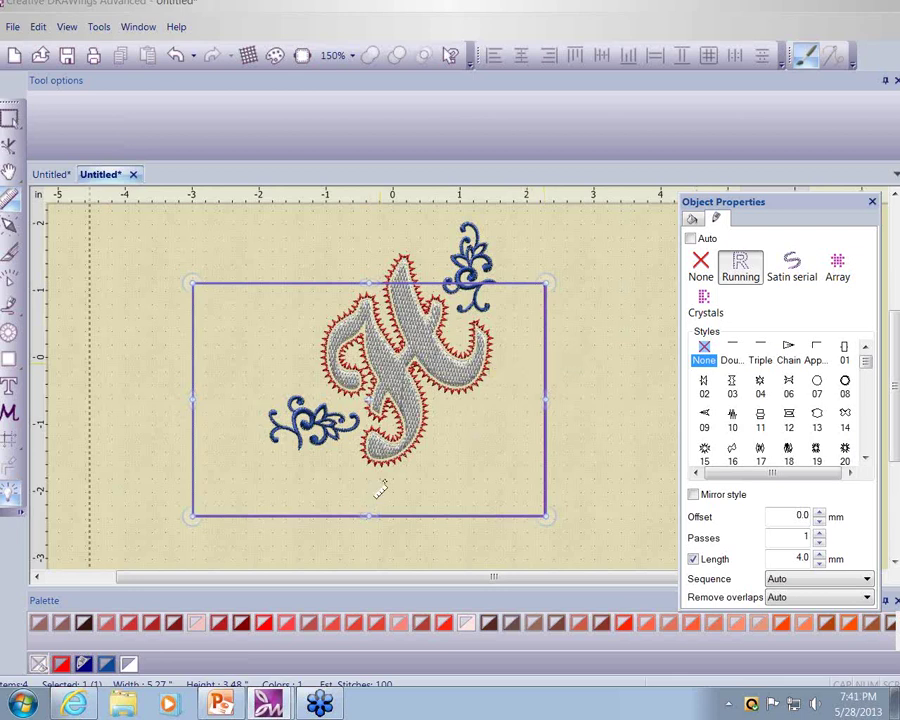
{"action": "left_click_drag", "start_coordinate": [374, 466], "coordinate": [375, 521]}
Step: Nudge the corner line left to about X -0.44 inches, resize it to about 4.42 inches wide by 4.46 inches tall, and deselect it
{"action": "left_click", "coordinate": [10, 119]}
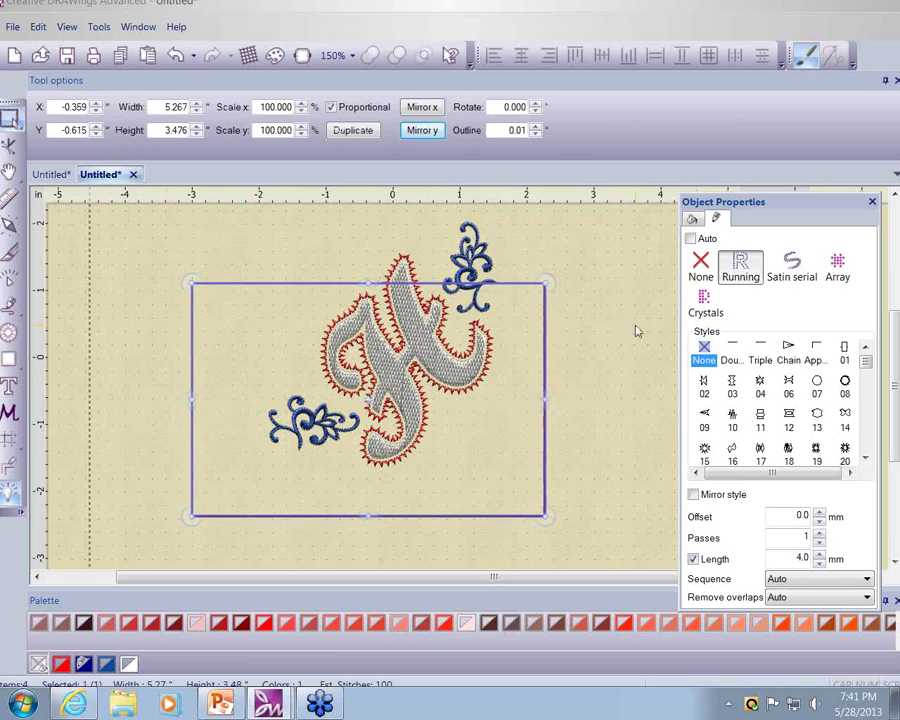
{"action": "key", "text": "Left"}
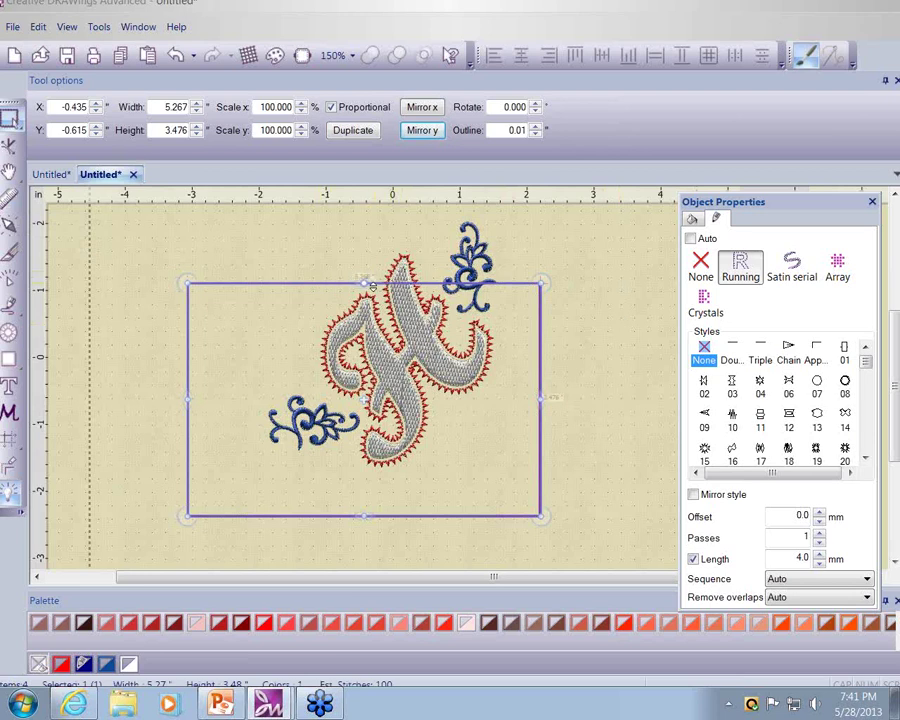
{"action": "left_click_drag", "start_coordinate": [364, 283], "coordinate": [364, 216]}
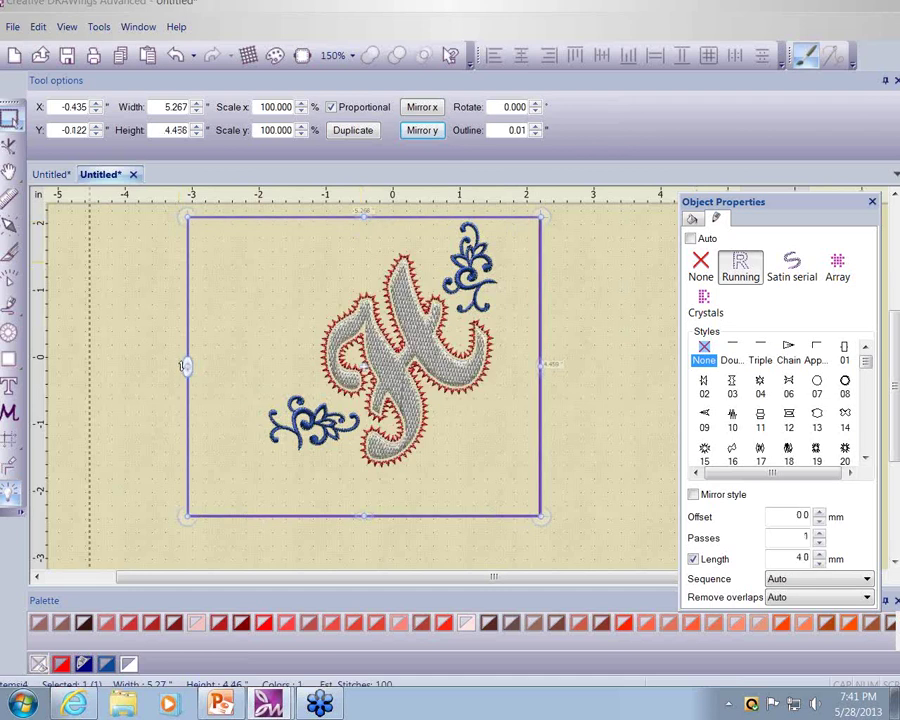
{"action": "left_click_drag", "start_coordinate": [192, 364], "coordinate": [244, 364]}
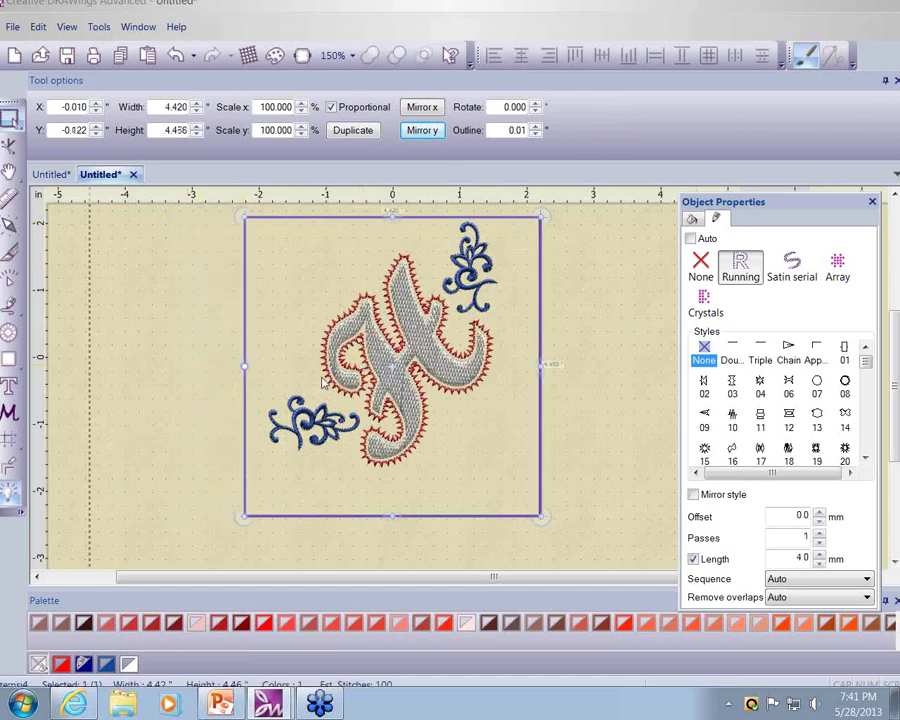
{"action": "left_click", "coordinate": [613, 380]}
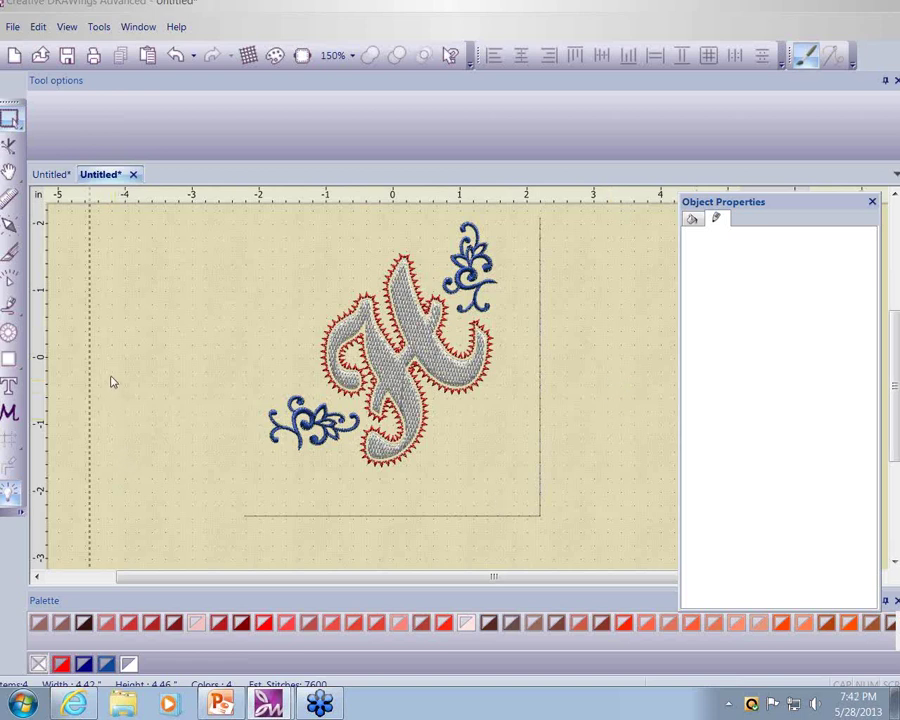
Step: Draw an unfilled rectangle about 3.82 inches wide and 4.05 inches tall around the letter H and floral motifs, with a dark brown outline
{"action": "left_click", "coordinate": [11, 364]}
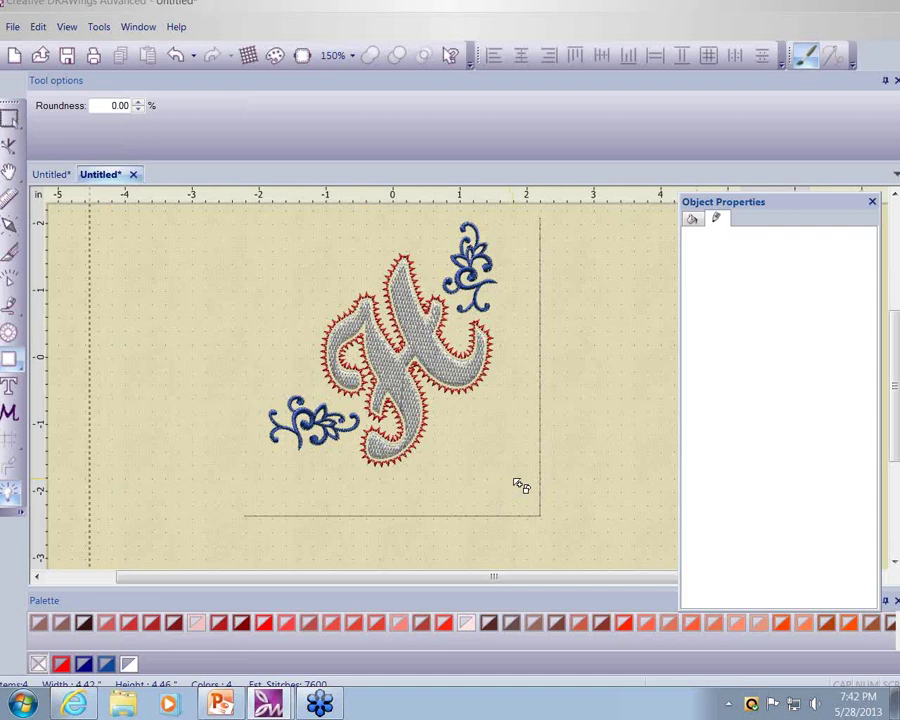
{"action": "left_click_drag", "start_coordinate": [516, 481], "coordinate": [272, 268]}
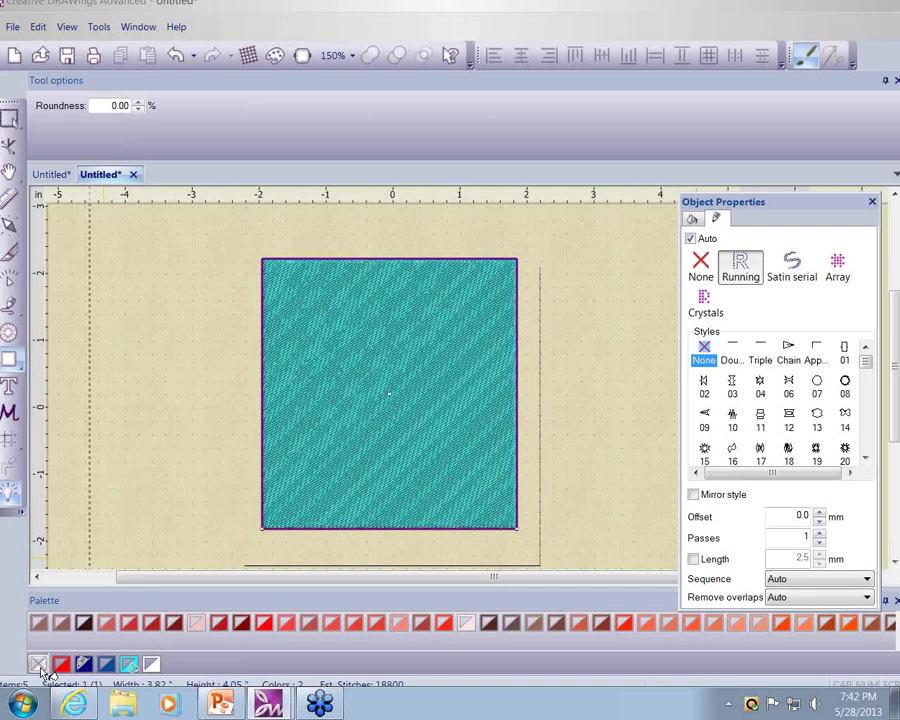
{"action": "left_click", "coordinate": [40, 666]}
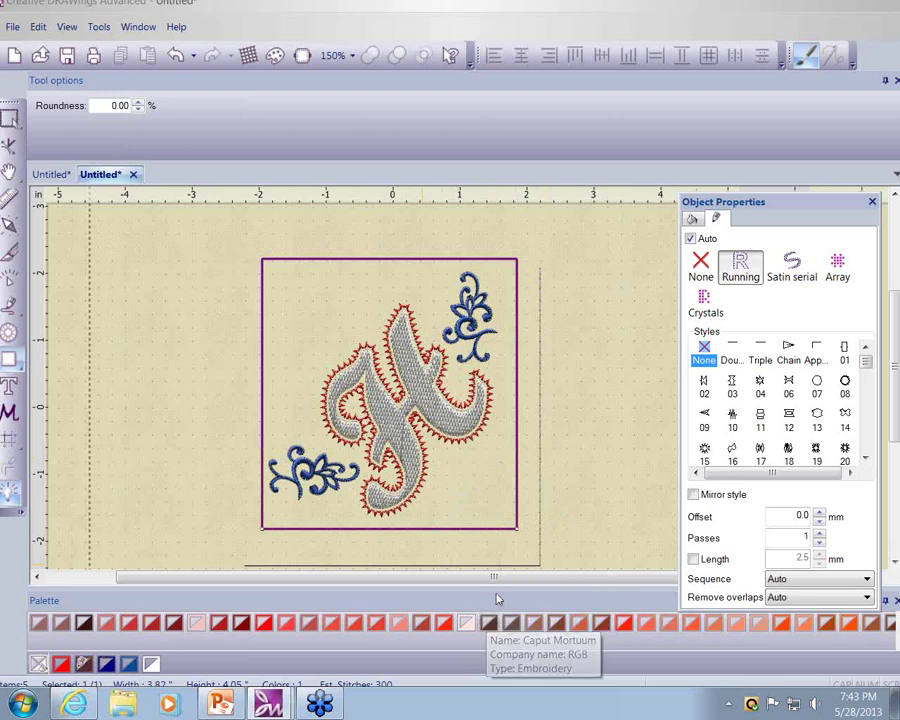
Step: Set the rectangle's running stitch length to 4 mm and deselect the rectangle
{"action": "left_click", "coordinate": [693, 560]}
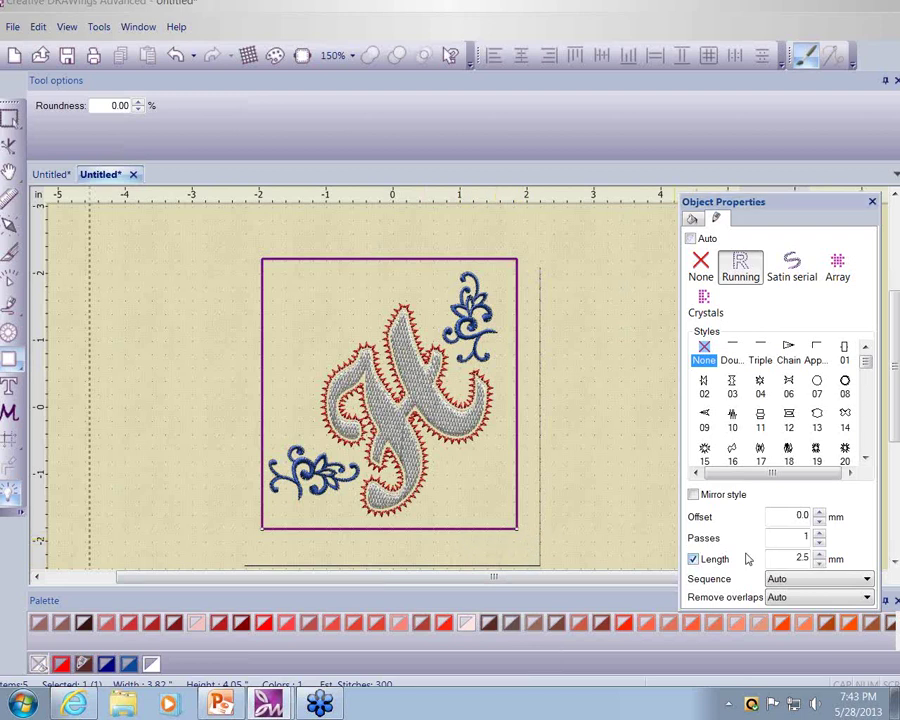
{"action": "left_click_drag", "start_coordinate": [789, 559], "coordinate": [832, 553]}
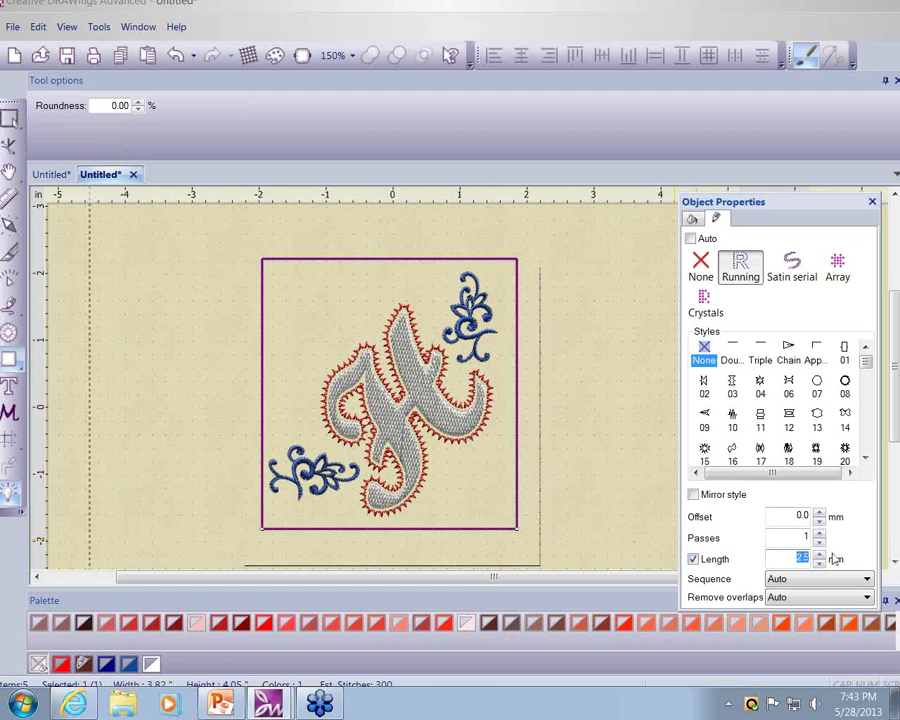
{"action": "type", "text": "4"}
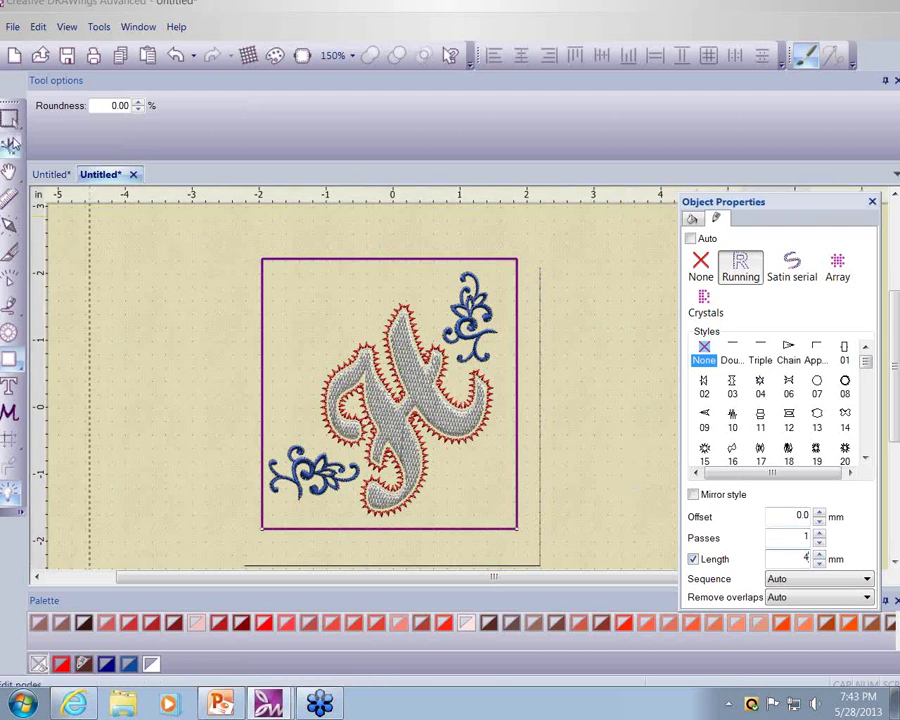
{"action": "left_click", "coordinate": [10, 120]}
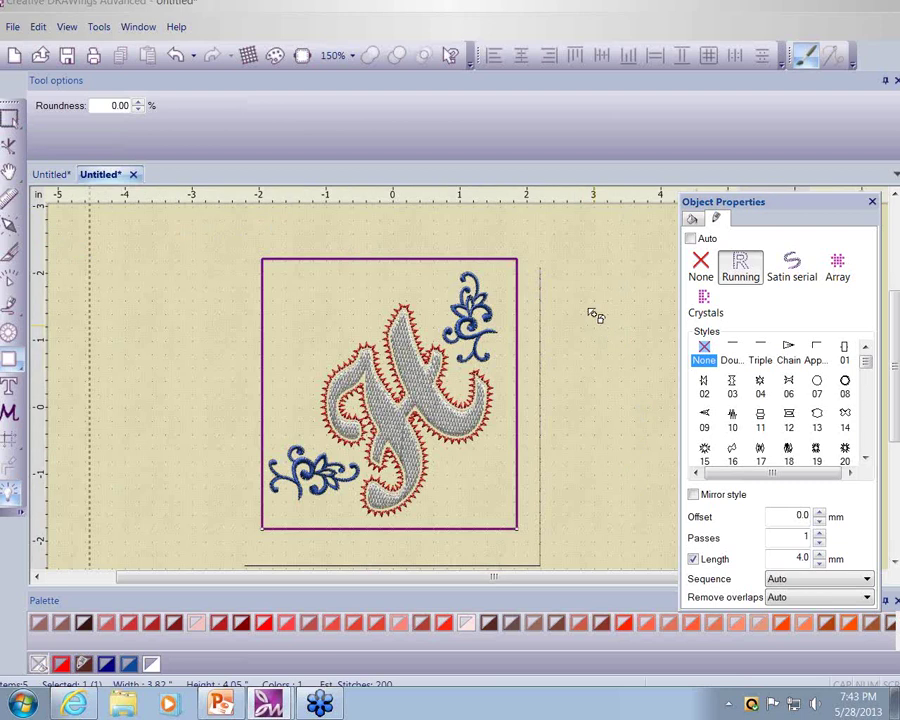
{"action": "left_click", "coordinate": [10, 118]}
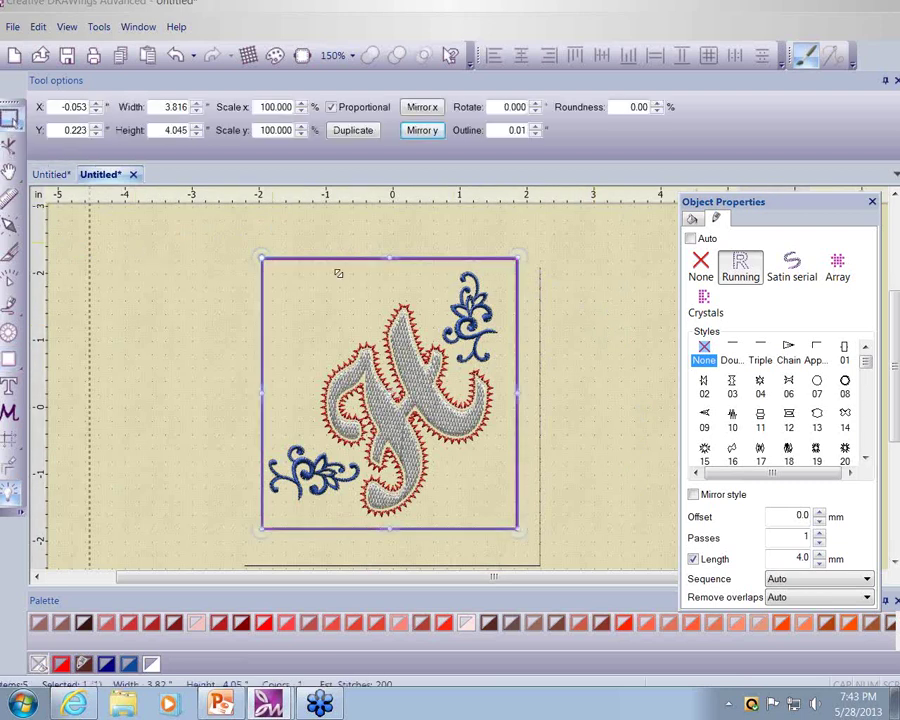
{"action": "left_click", "coordinate": [578, 339]}
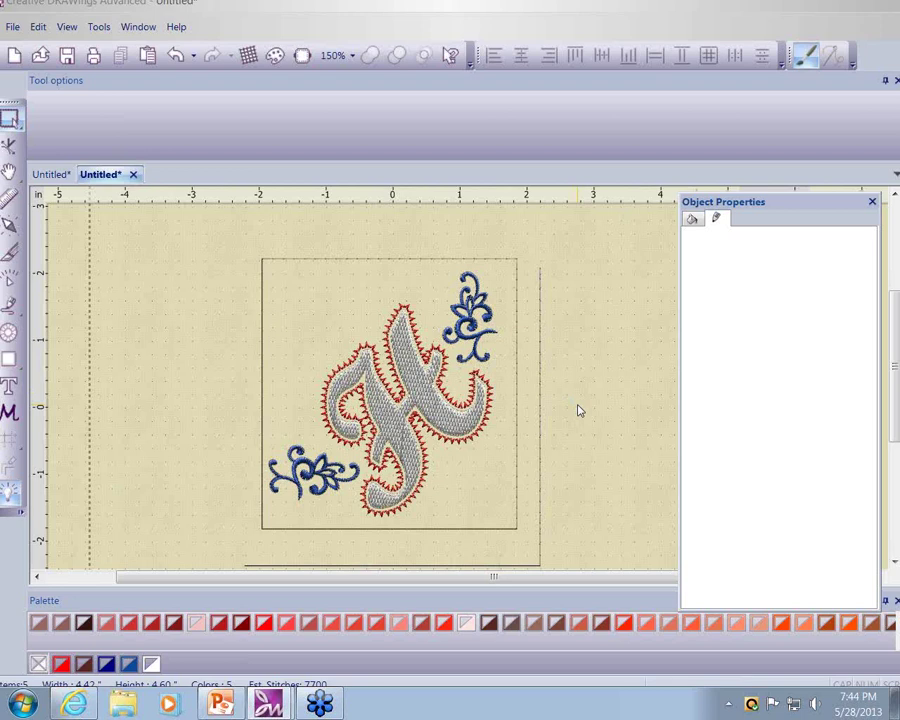
Step: Shift the object properties slightly aside and show the Sequence manager for the design
{"action": "left_click_drag", "start_coordinate": [782, 204], "coordinate": [792, 204]}
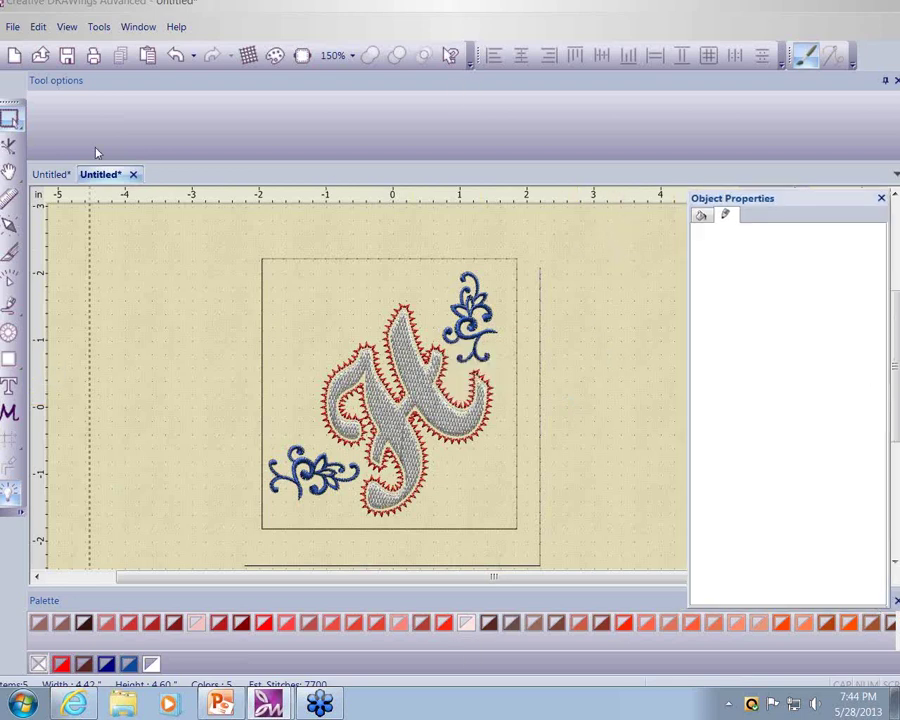
{"action": "left_click", "coordinate": [68, 30]}
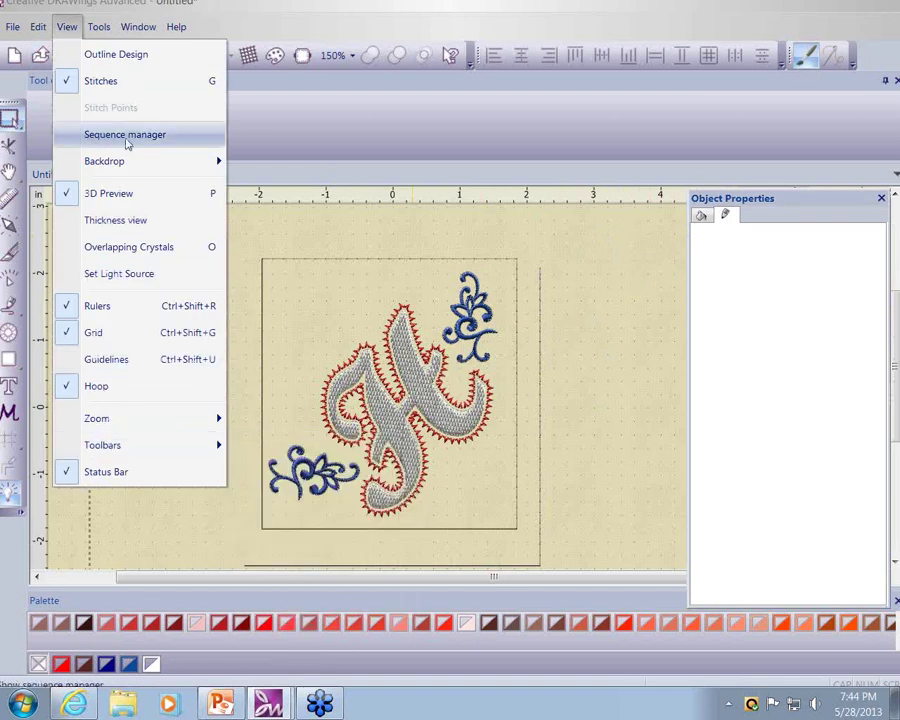
{"action": "left_click", "coordinate": [70, 136]}
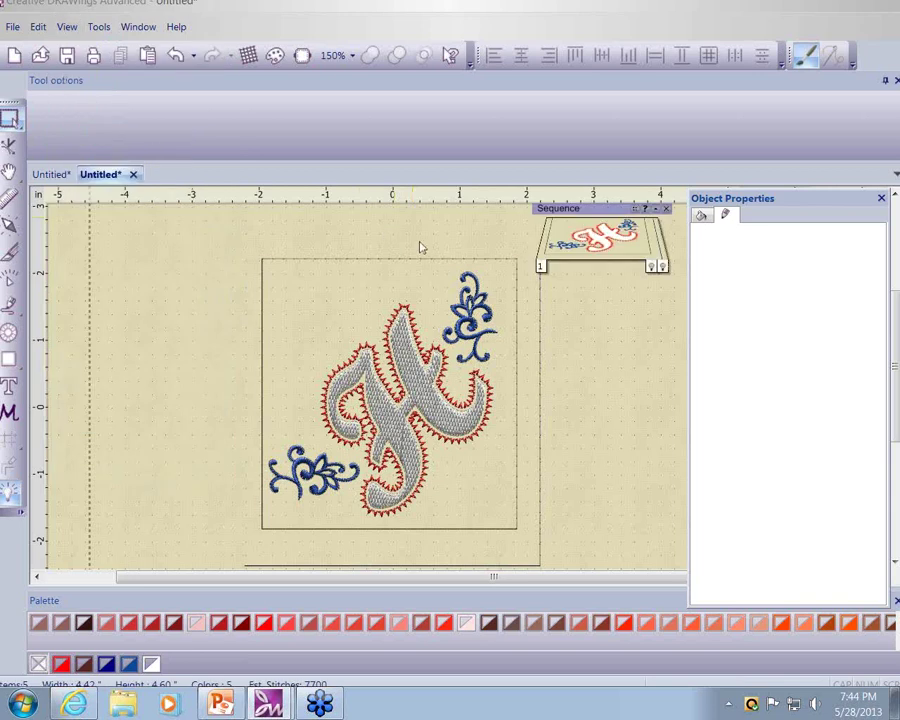
{"action": "left_click", "coordinate": [614, 259]}
{"action": "left_click", "coordinate": [617, 283]}
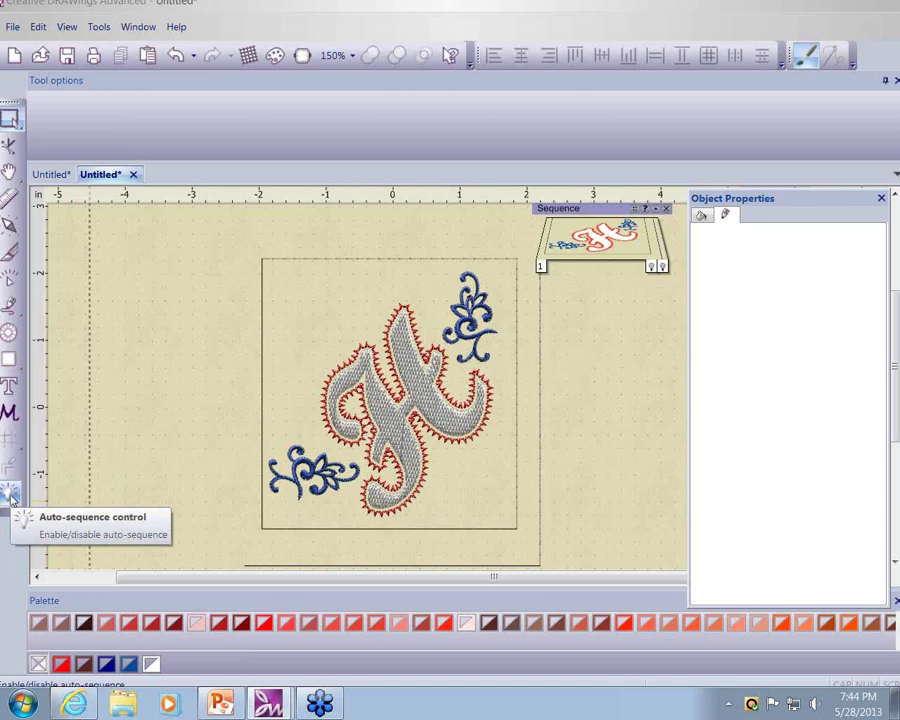
Step: Disable auto-sequence and run the optimizer once with the Advanced technique
{"action": "left_click", "coordinate": [10, 493]}
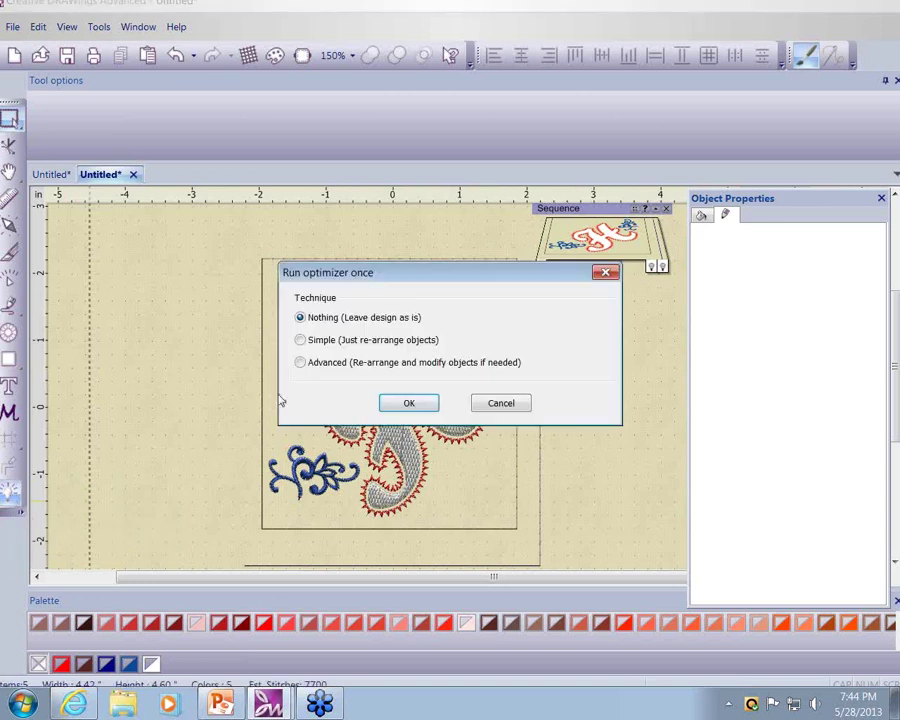
{"action": "left_click", "coordinate": [300, 363]}
{"action": "left_click", "coordinate": [408, 404]}
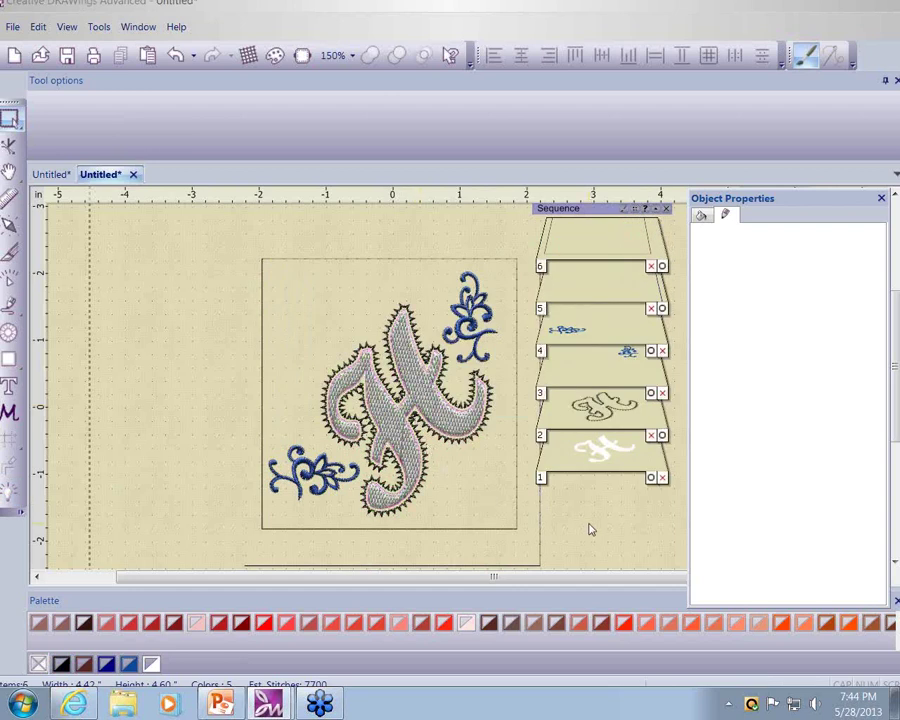
Step: Reorder the stitch sequence so the corner line sews first and the rectangle sews second, below the letter H
{"action": "left_click", "coordinate": [598, 456]}
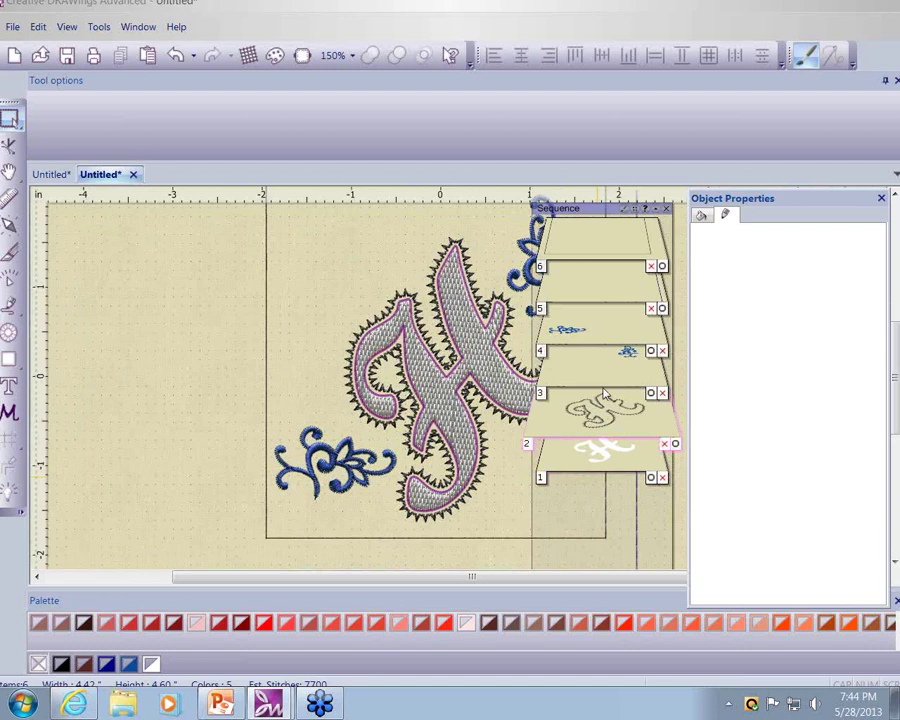
{"action": "left_click_drag", "start_coordinate": [600, 417], "coordinate": [602, 287]}
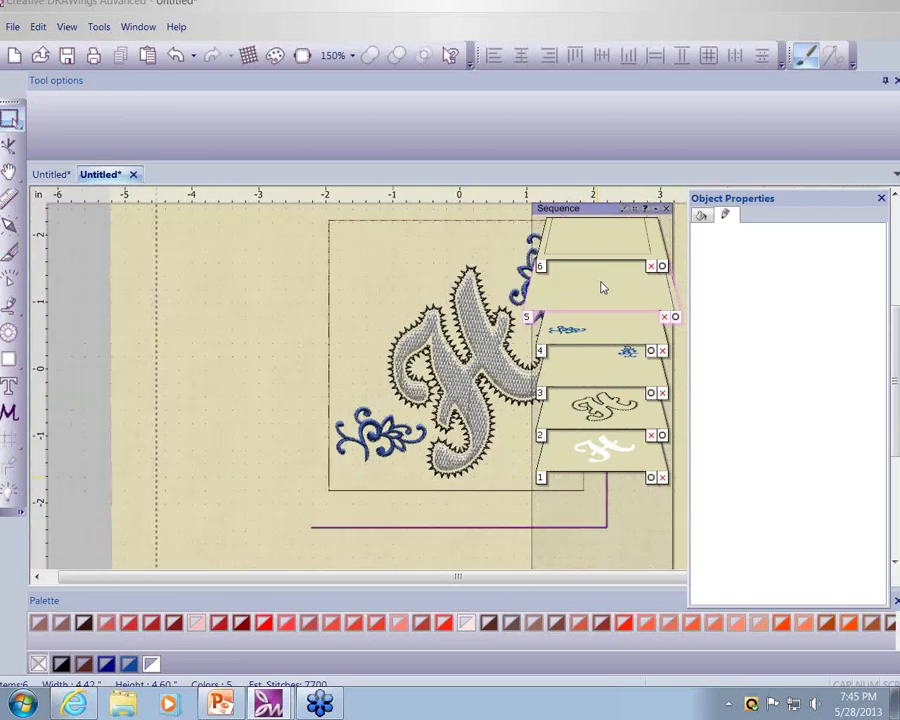
{"action": "left_click", "coordinate": [602, 288]}
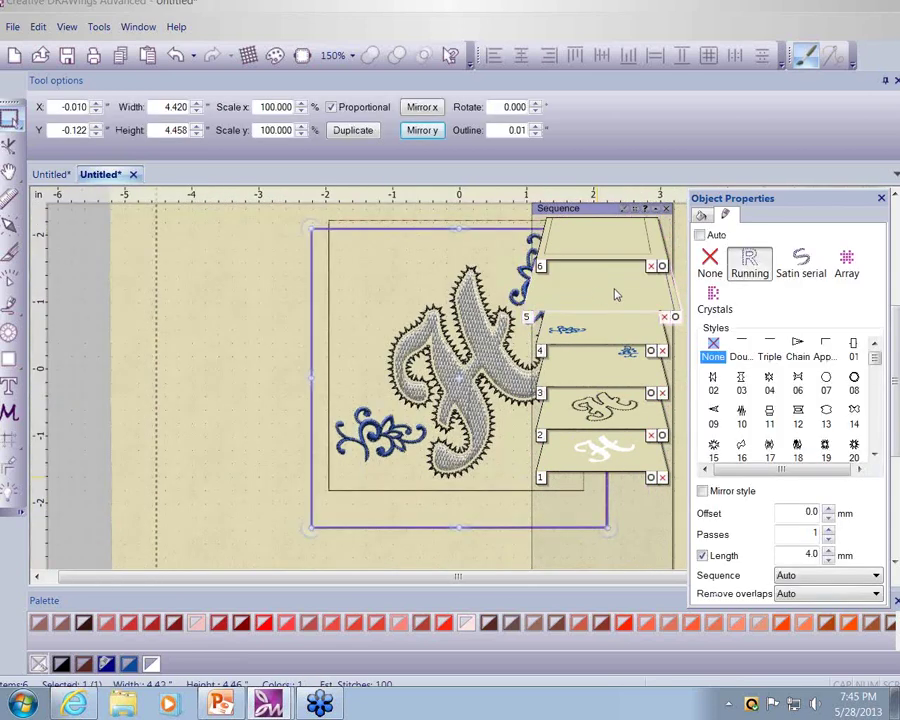
{"action": "left_click_drag", "start_coordinate": [598, 295], "coordinate": [597, 462]}
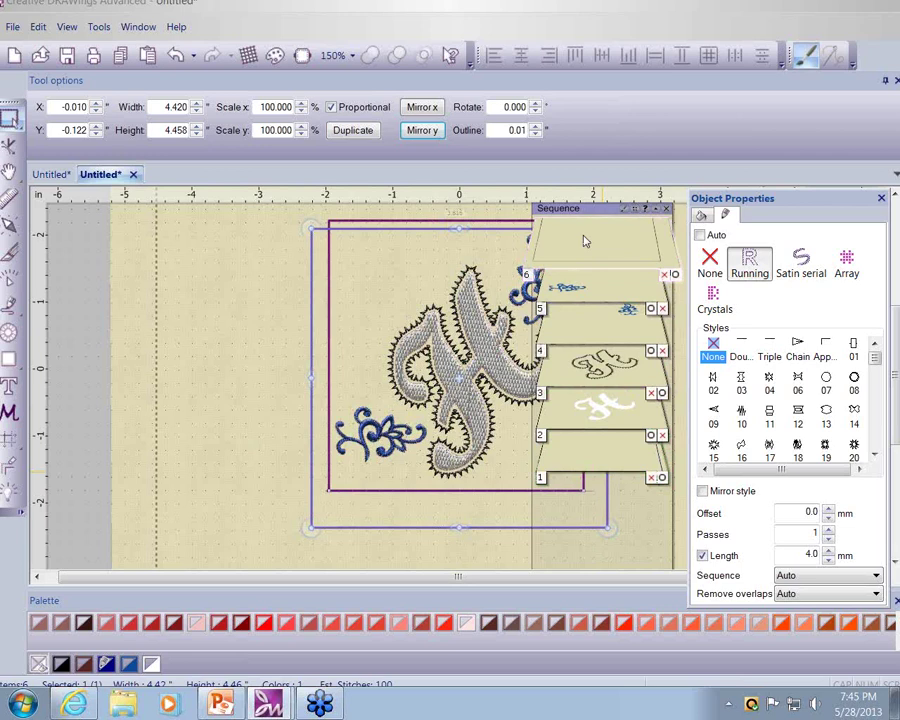
{"action": "left_click_drag", "start_coordinate": [585, 241], "coordinate": [606, 414]}
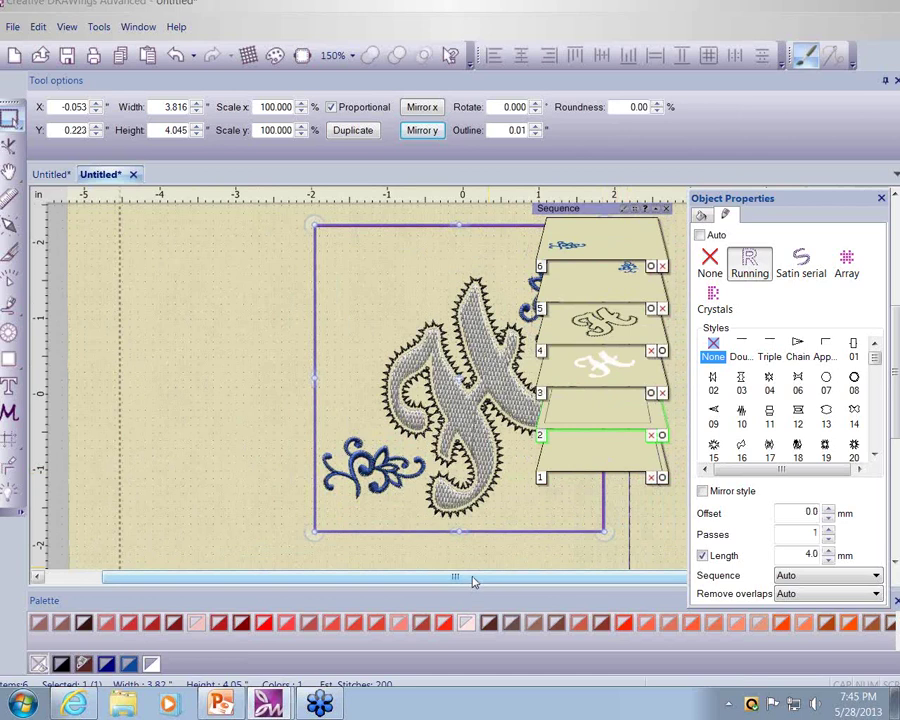
Step: Preview the stitching with Slow redraw, raise the speed to 5800 RPM partway through, and stop the simulation
{"action": "left_click_drag", "start_coordinate": [474, 582], "coordinate": [588, 572]}
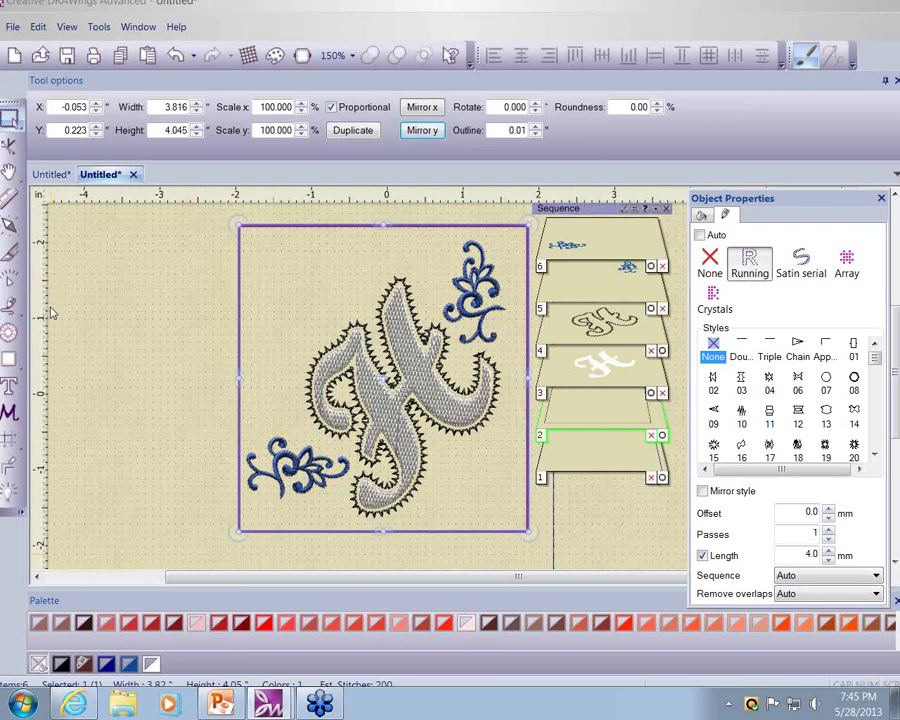
{"action": "left_click", "coordinate": [9, 284]}
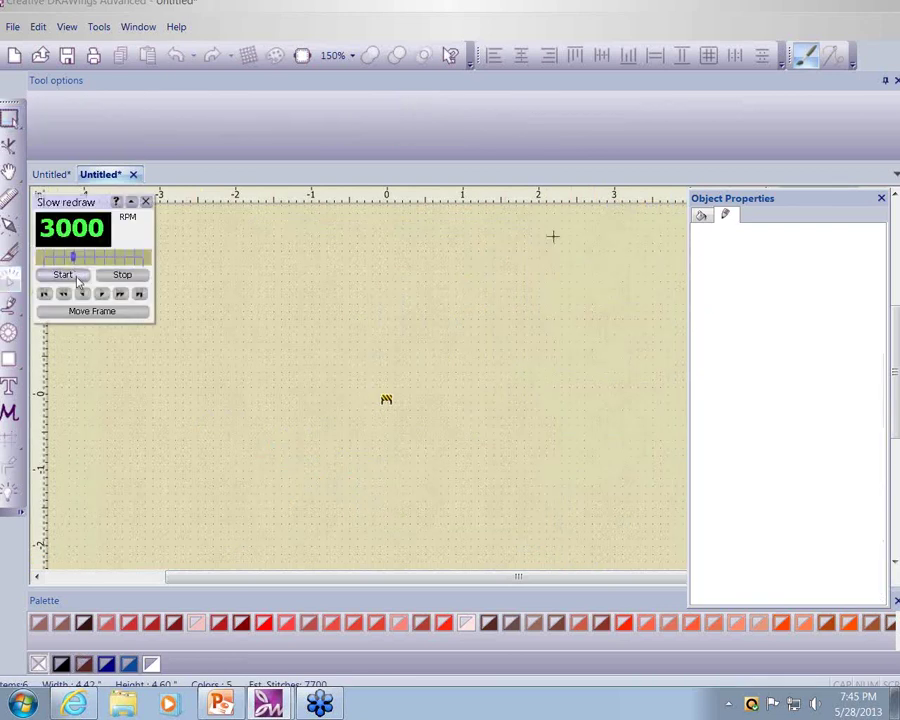
{"action": "left_click", "coordinate": [78, 281]}
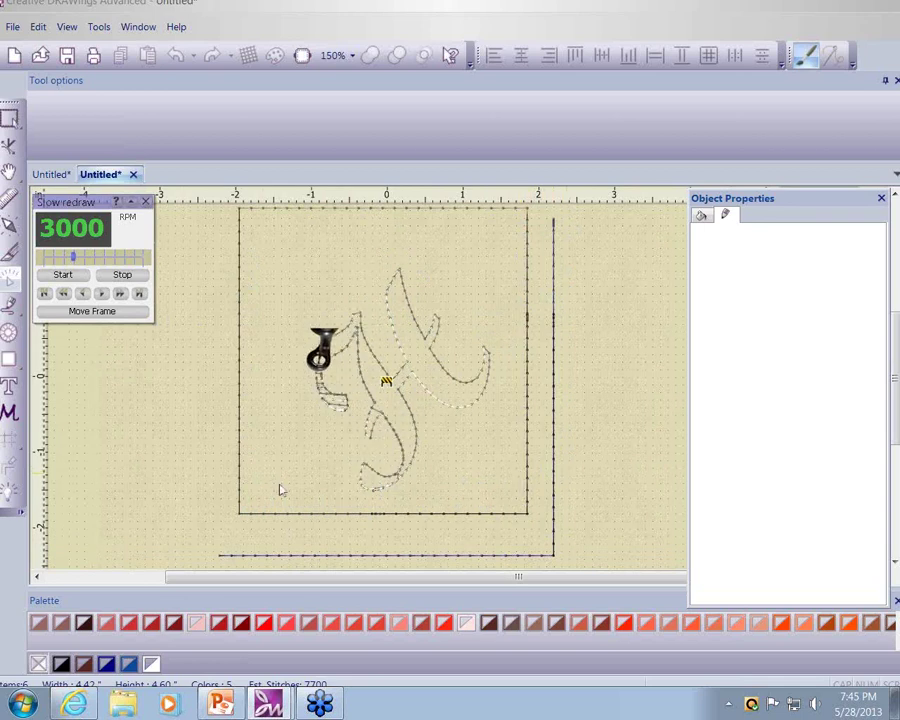
{"action": "left_click_drag", "start_coordinate": [72, 259], "coordinate": [101, 261]}
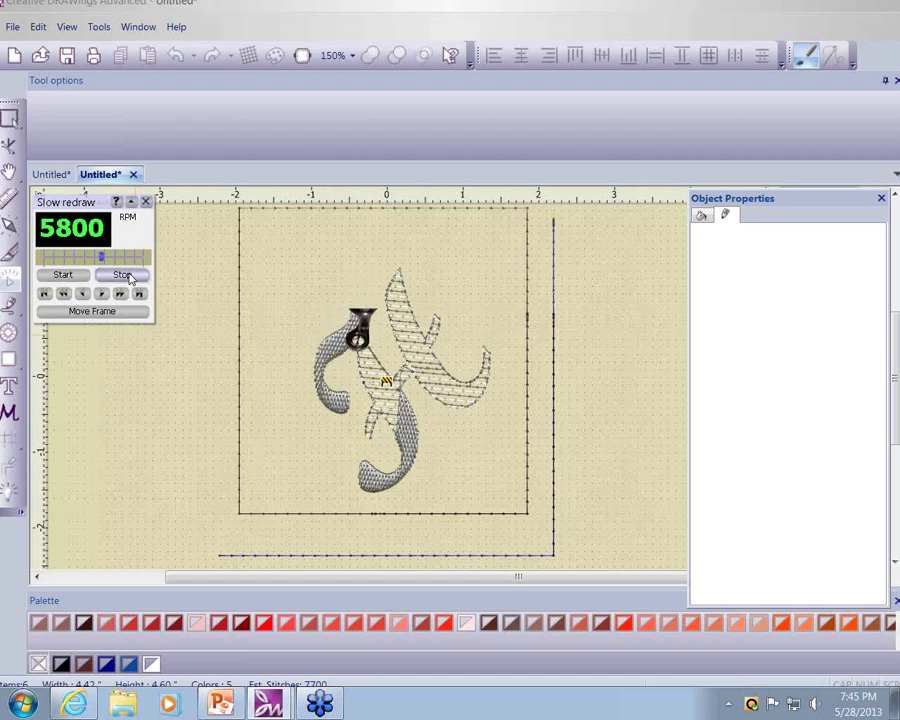
{"action": "left_click", "coordinate": [128, 277]}
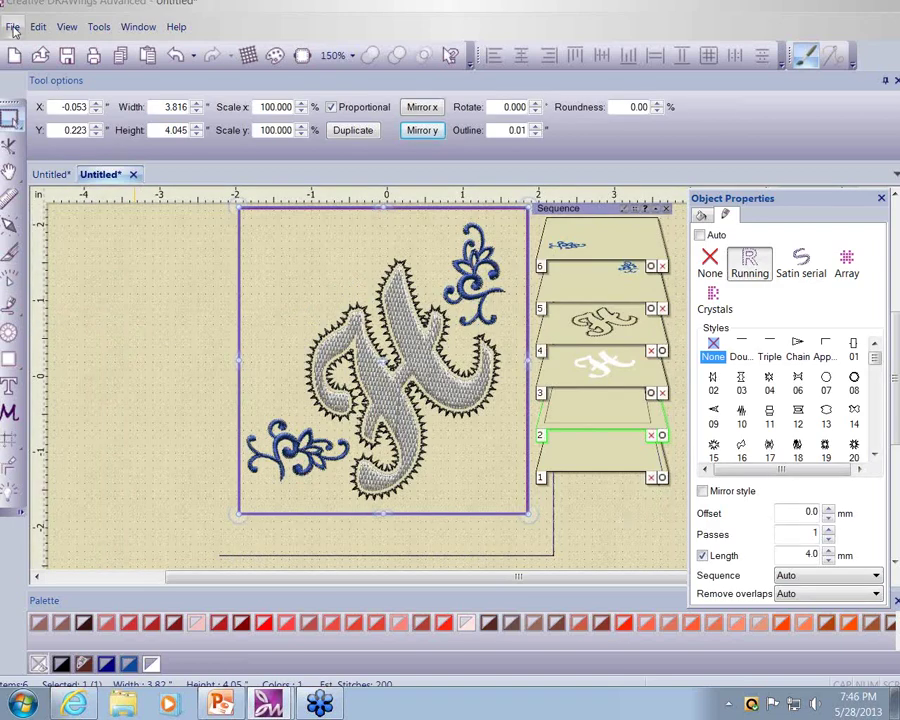
Step: Try to save the design as a Janome (*.Jef) file
{"action": "left_click", "coordinate": [13, 27]}
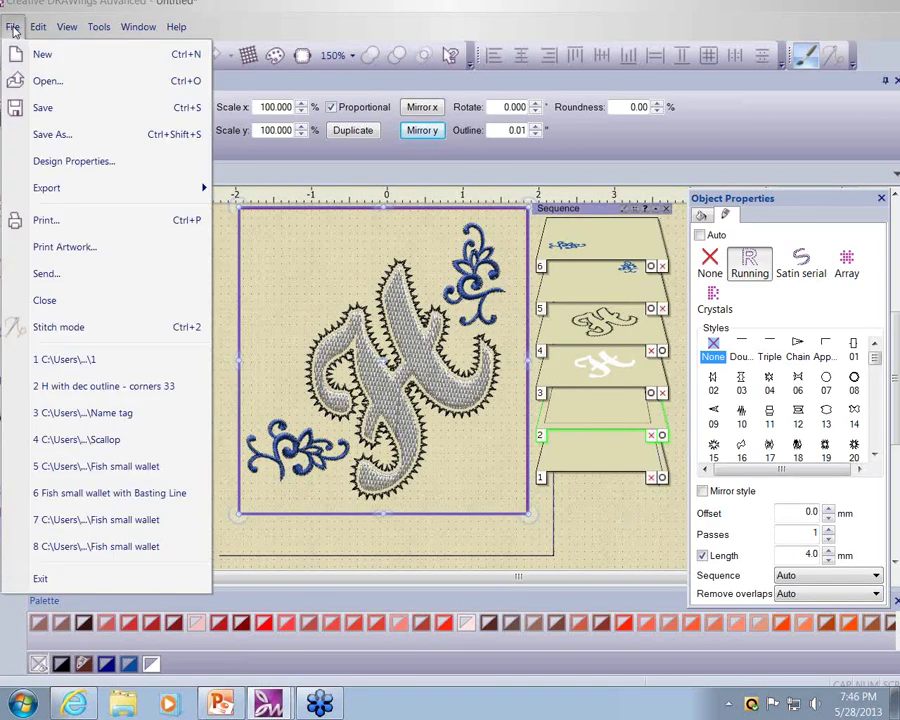
{"action": "left_click", "coordinate": [58, 136]}
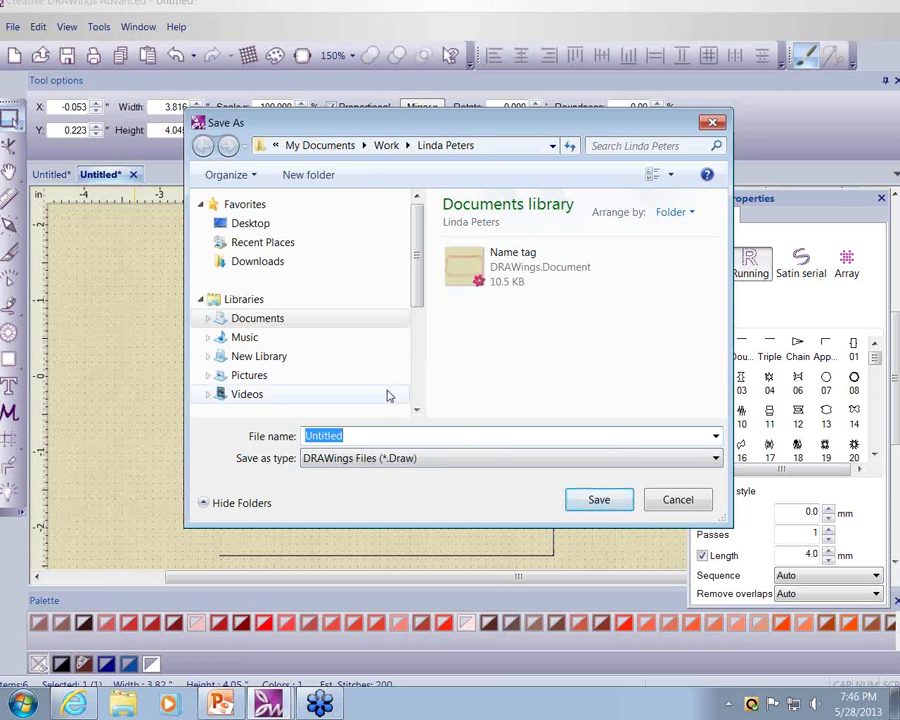
{"action": "left_click", "coordinate": [716, 461]}
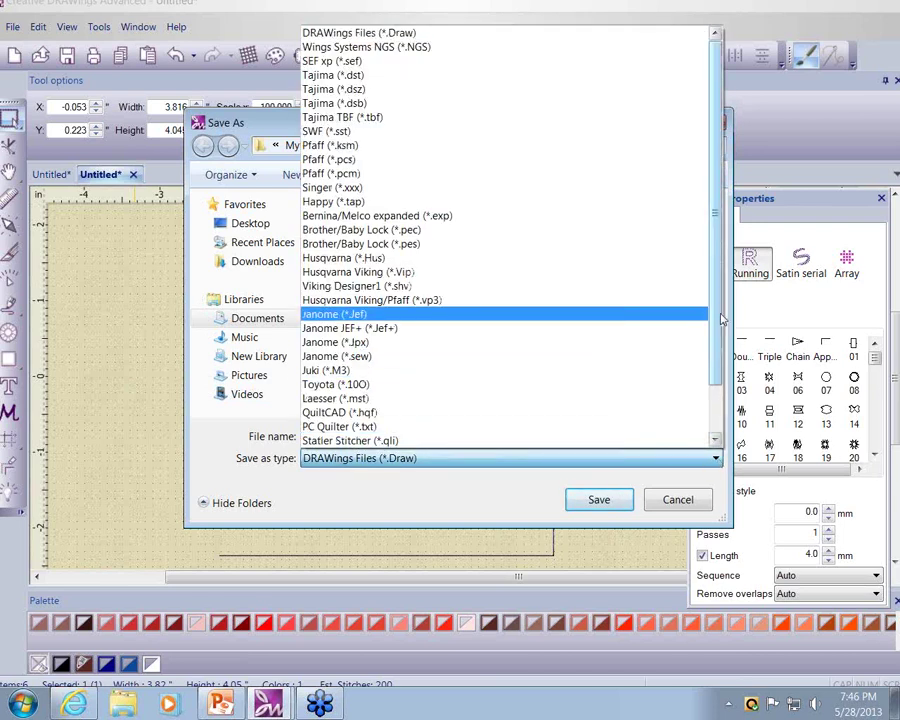
{"action": "scroll", "coordinate": [714, 372], "scroll_direction": "down", "scroll_amount": 2}
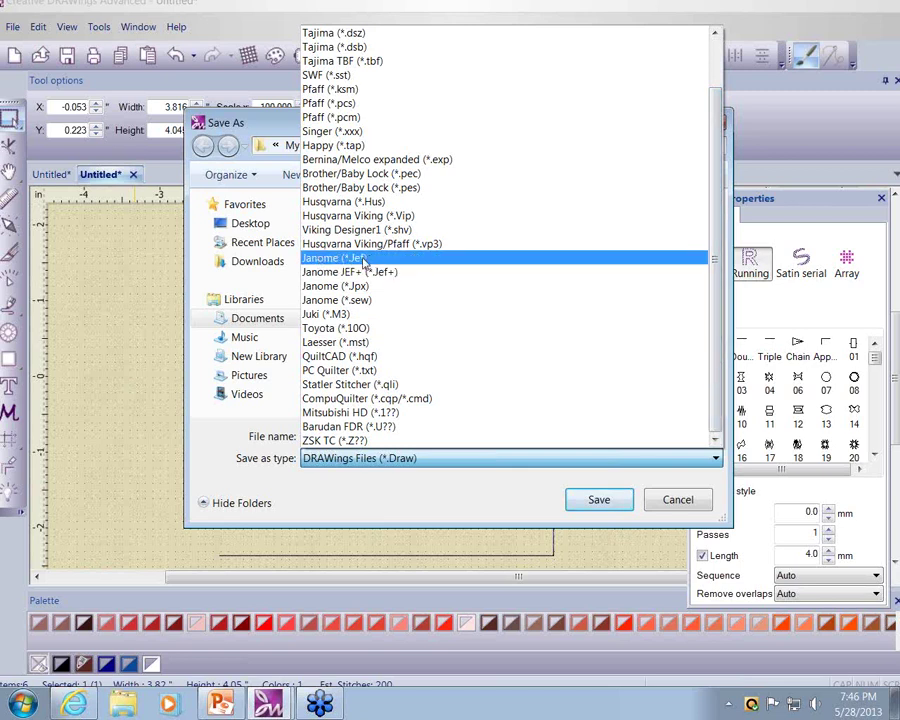
{"action": "left_click", "coordinate": [434, 261]}
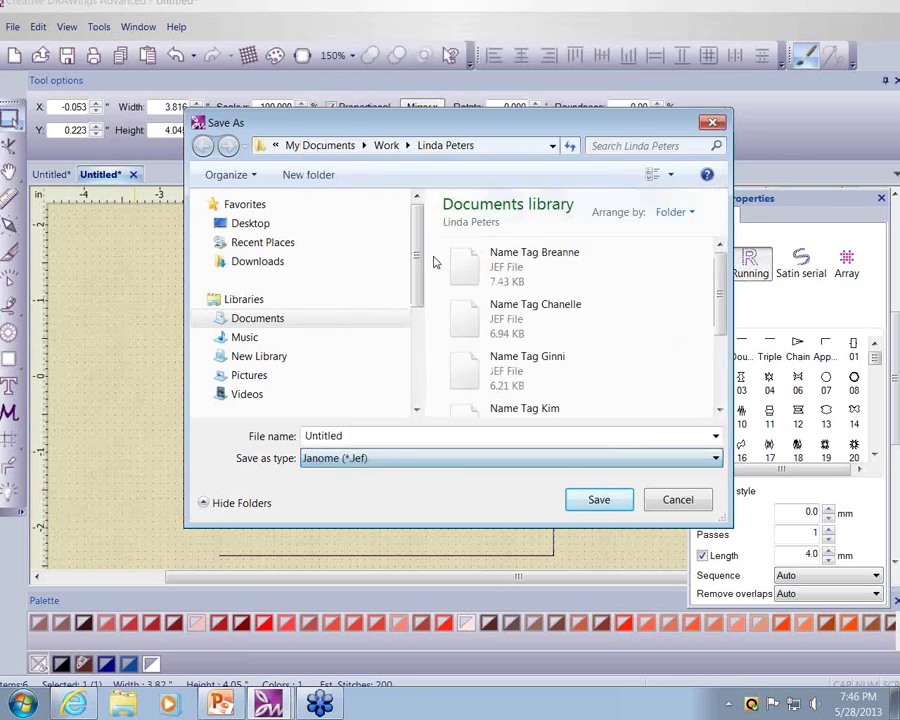
{"action": "left_click_drag", "start_coordinate": [418, 270], "coordinate": [418, 365]}
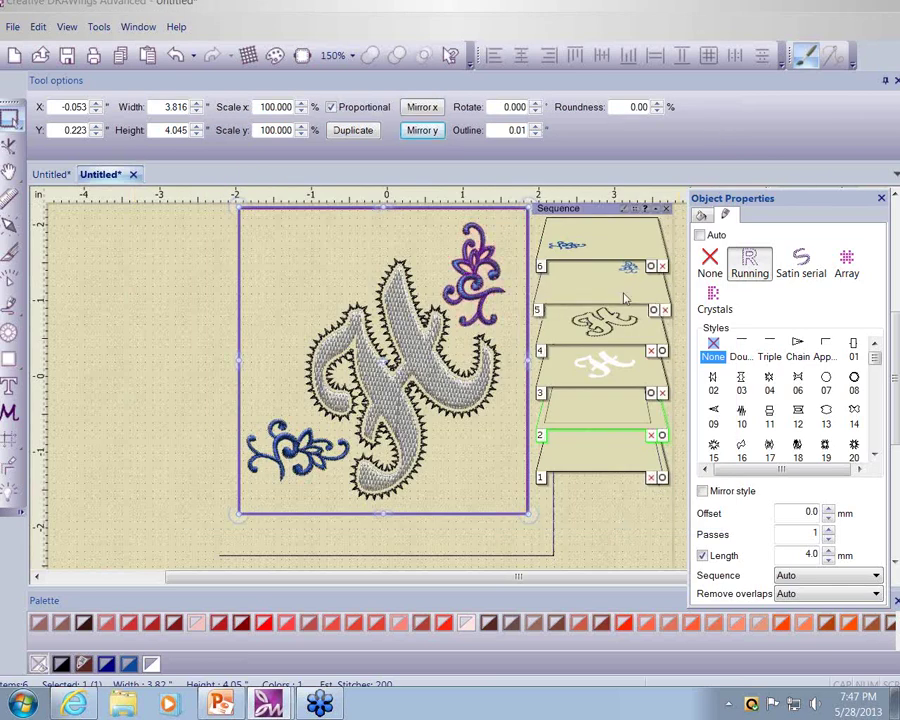
Step: Switch to PowerPoint and run the Napkin Corners slide show from slide 10
{"action": "left_click", "coordinate": [224, 706]}
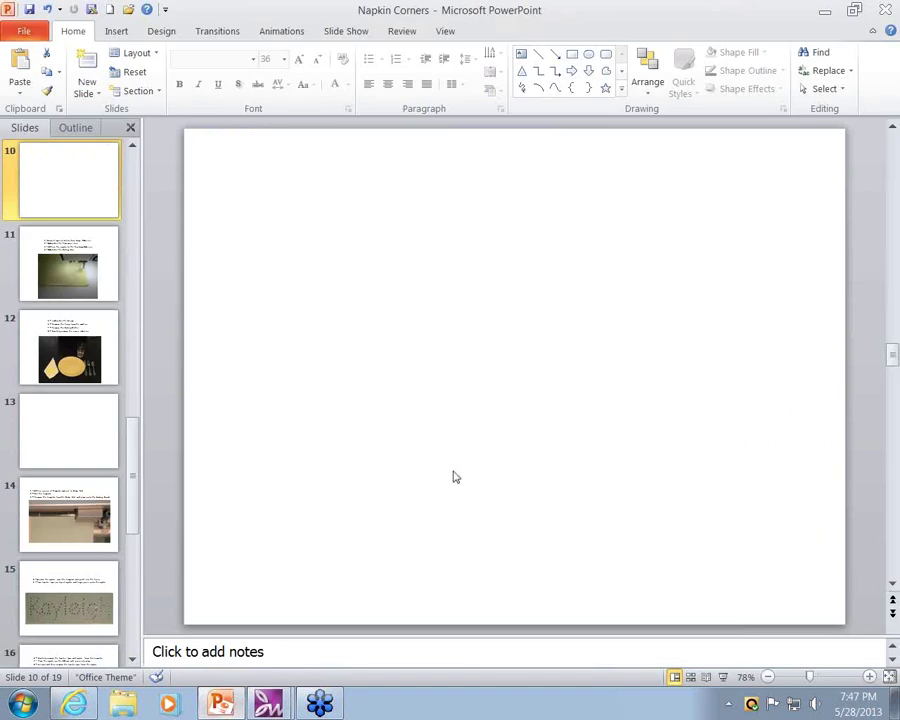
{"action": "left_click", "coordinate": [723, 678]}
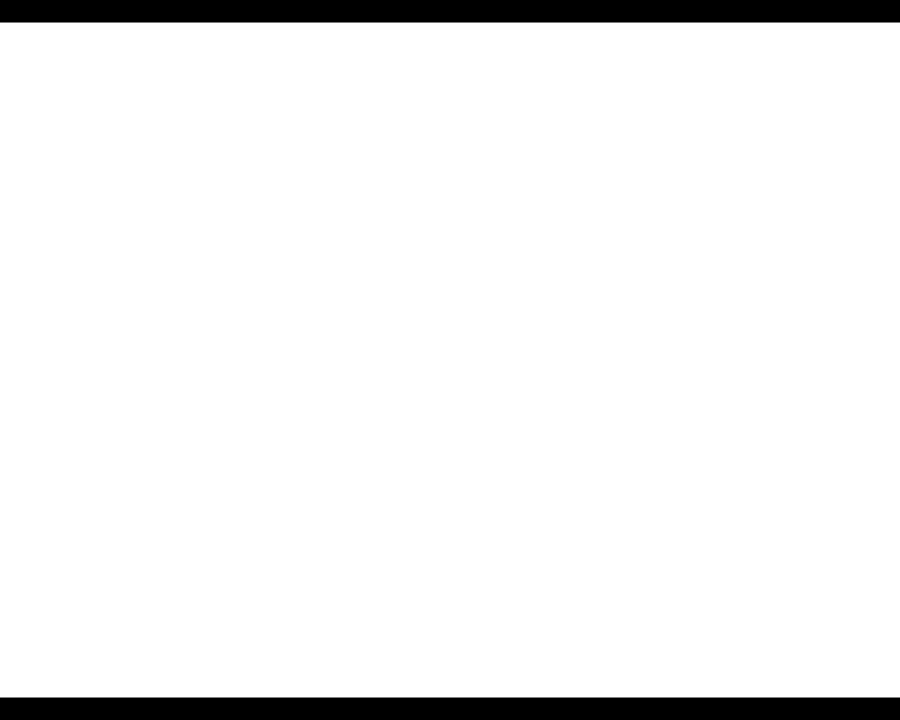
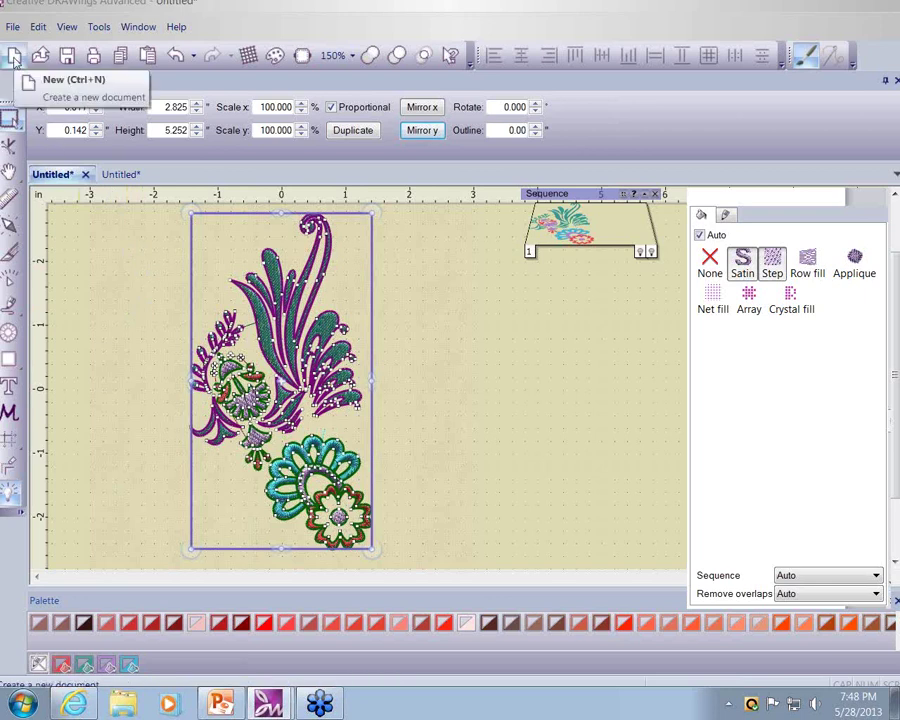
Step: Create a new graphic document with the preset fabric and the Janome 230 x 230 Hoop-SQ23
{"action": "left_click", "coordinate": [14, 57]}
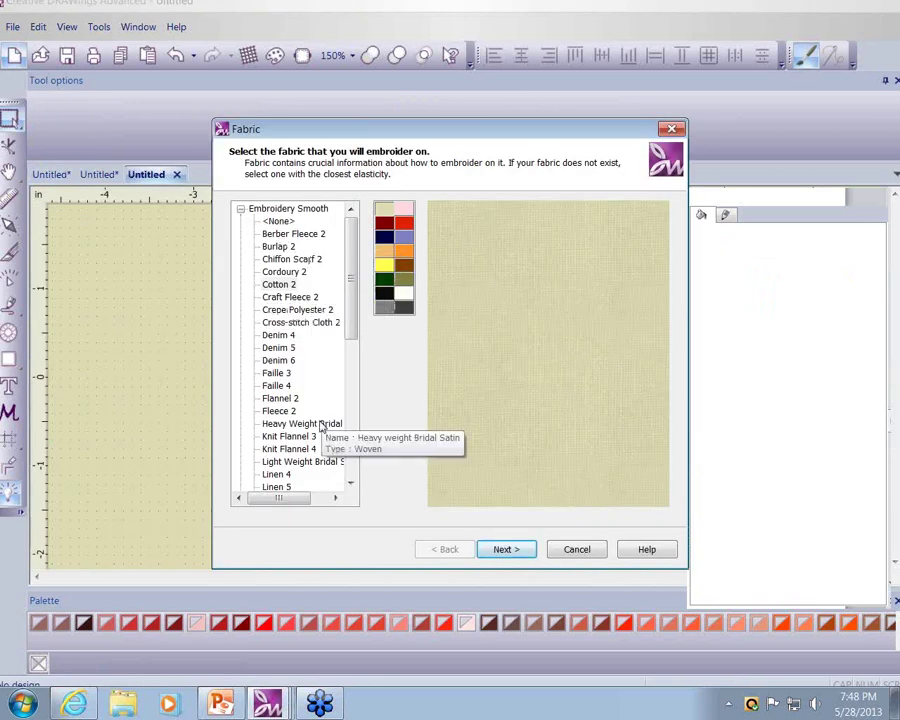
{"action": "left_click", "coordinate": [500, 552]}
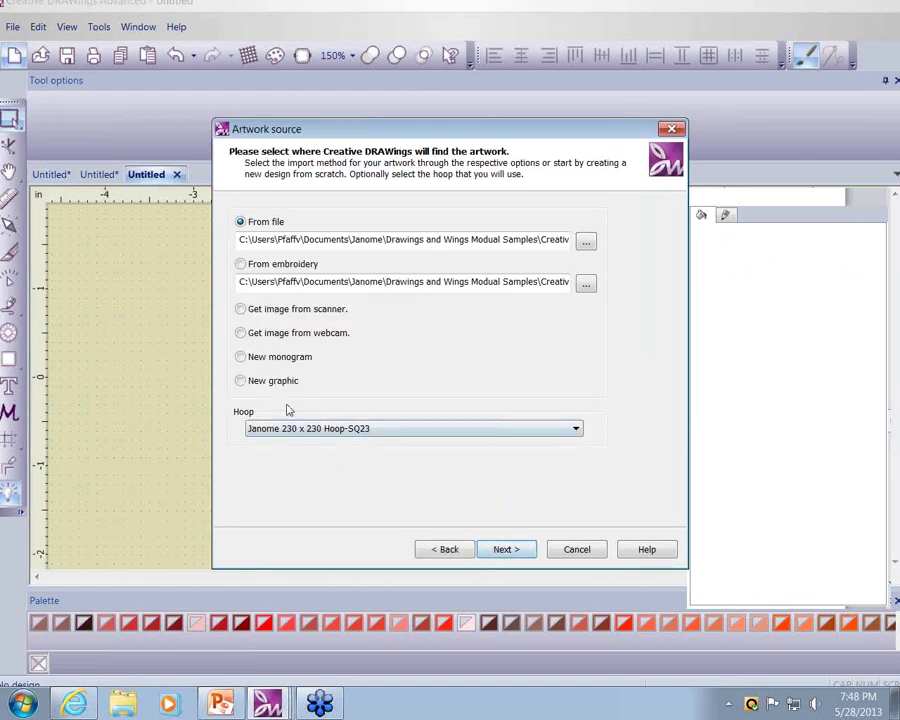
{"action": "left_click", "coordinate": [241, 383]}
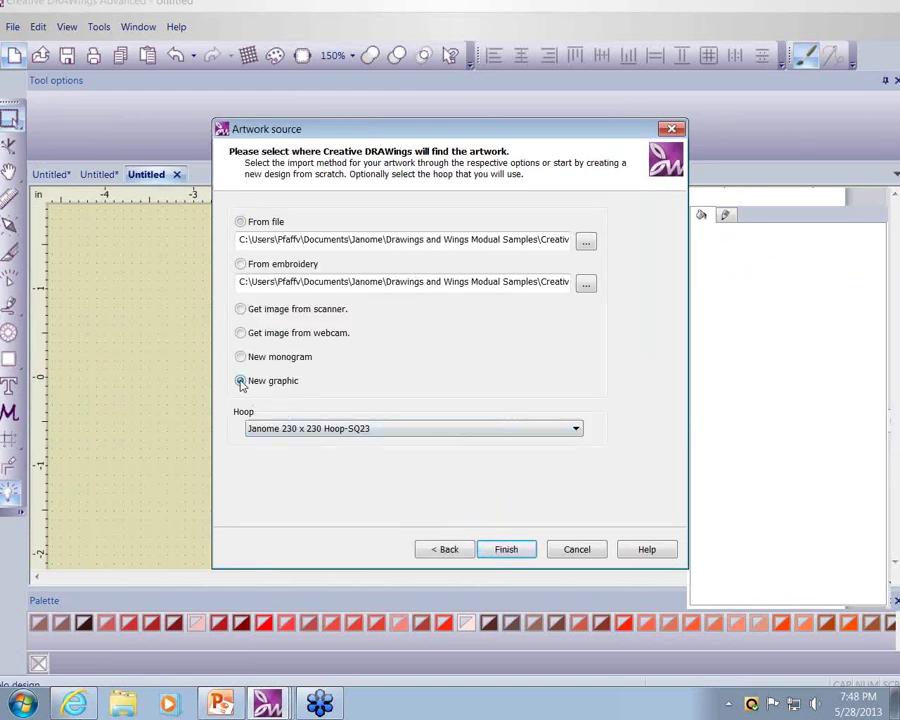
{"action": "left_click", "coordinate": [507, 551]}
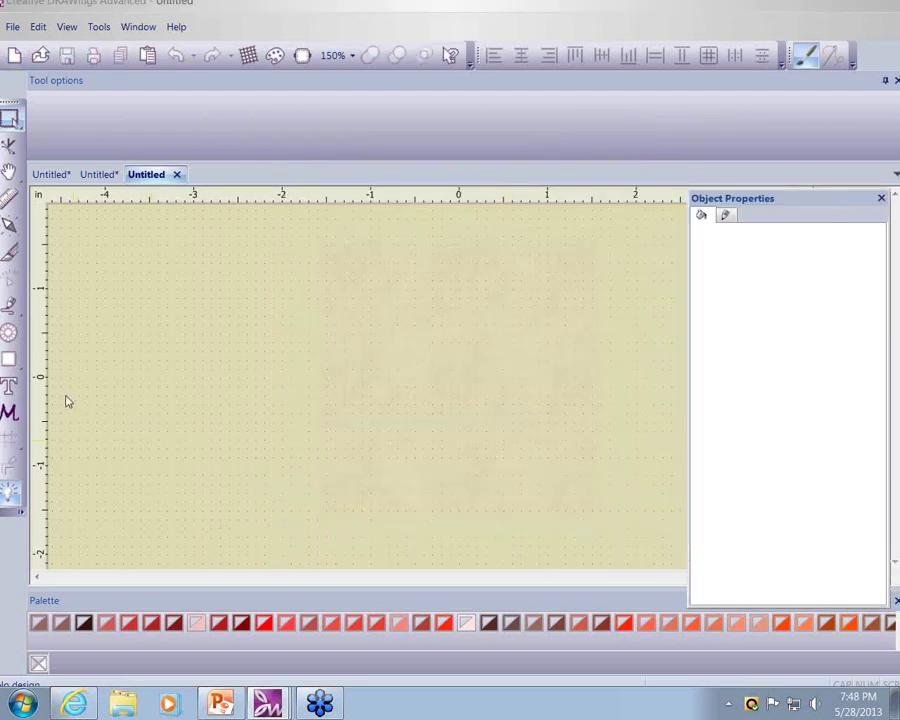
Step: Add a first name as text in Comic Sans MS at font size 2.00 inches and select it as an object
{"action": "left_click", "coordinate": [8, 388]}
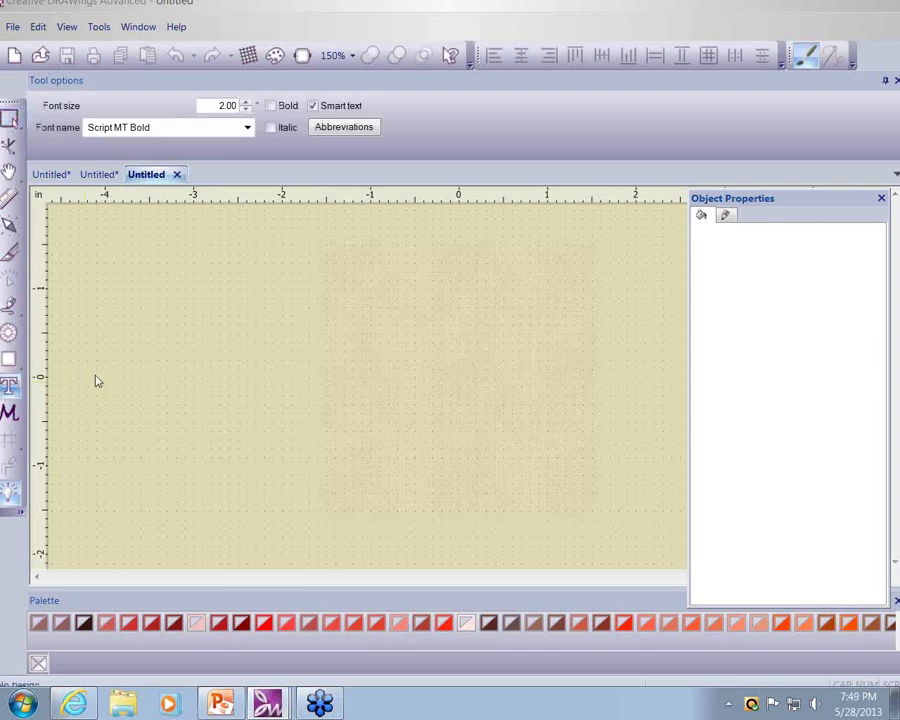
{"action": "left_click", "coordinate": [247, 127]}
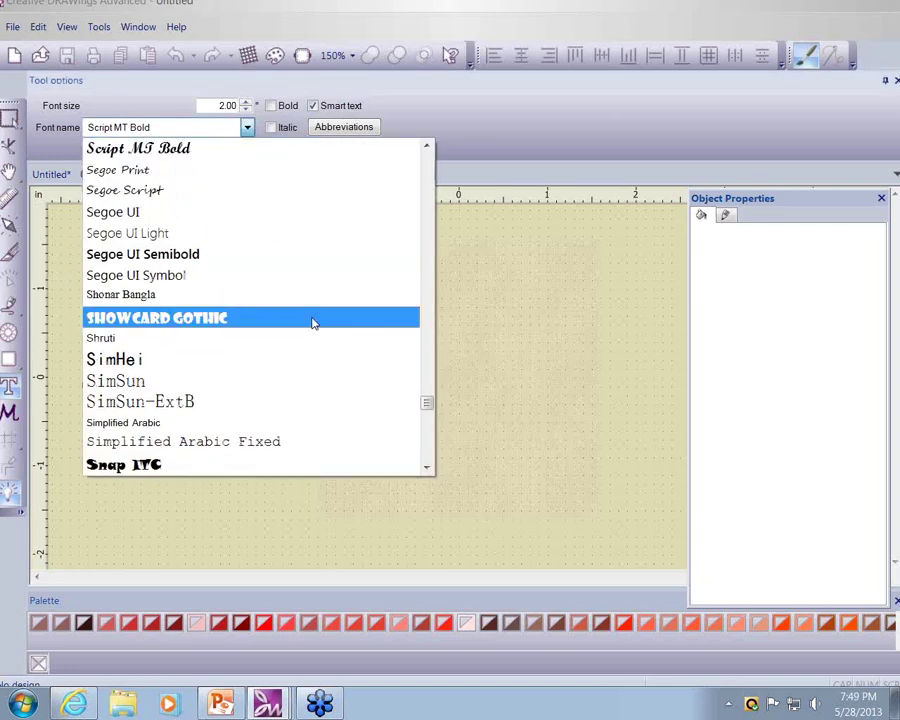
{"action": "left_click_drag", "start_coordinate": [427, 404], "coordinate": [423, 211]}
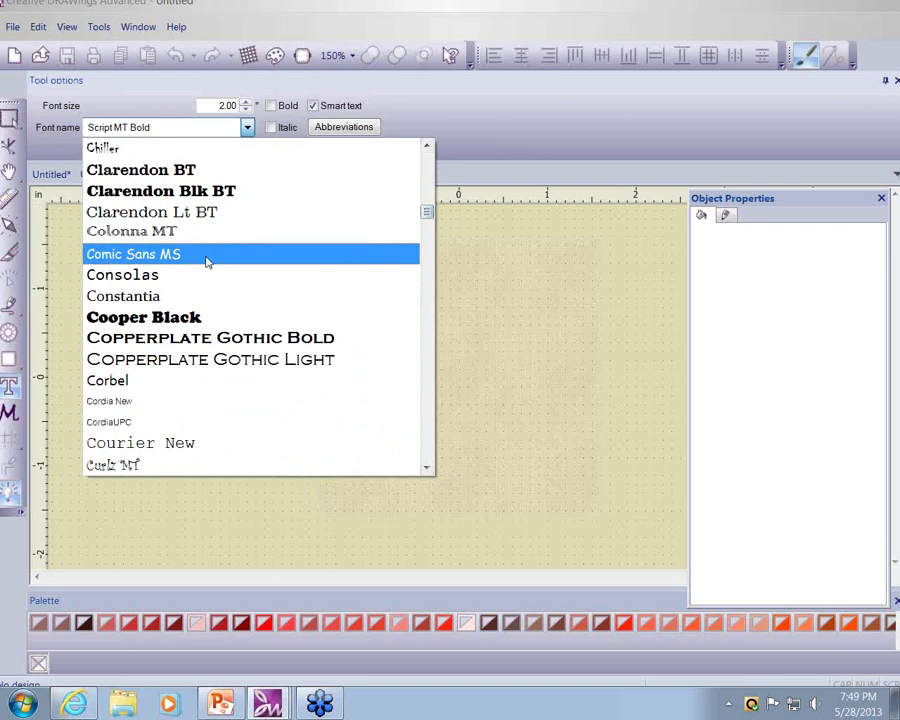
{"action": "left_click", "coordinate": [207, 256]}
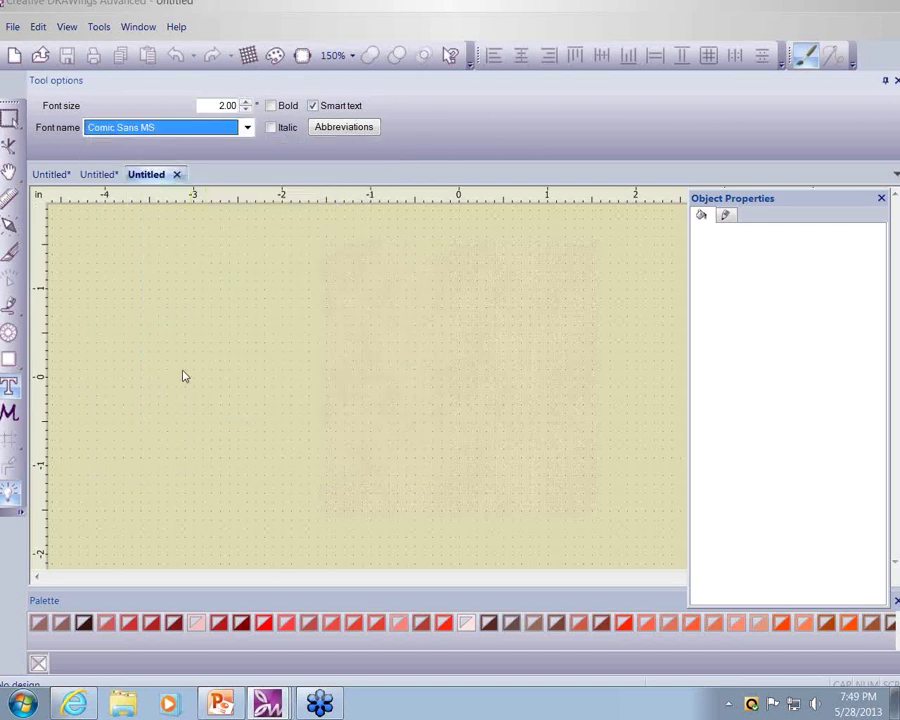
{"action": "left_click", "coordinate": [143, 393]}
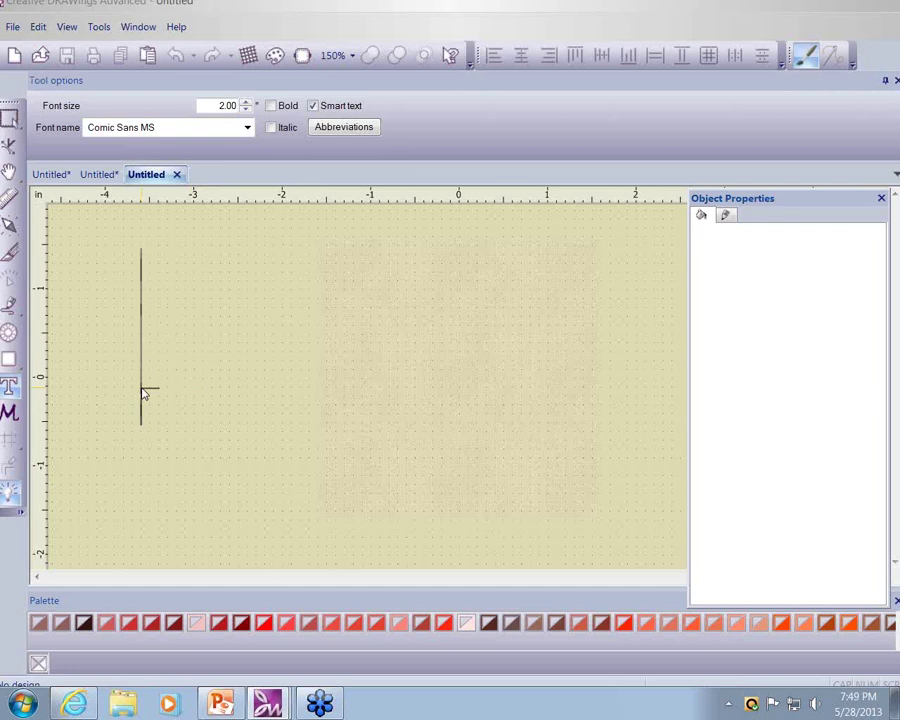
{"action": "type", "text": "Kay"}
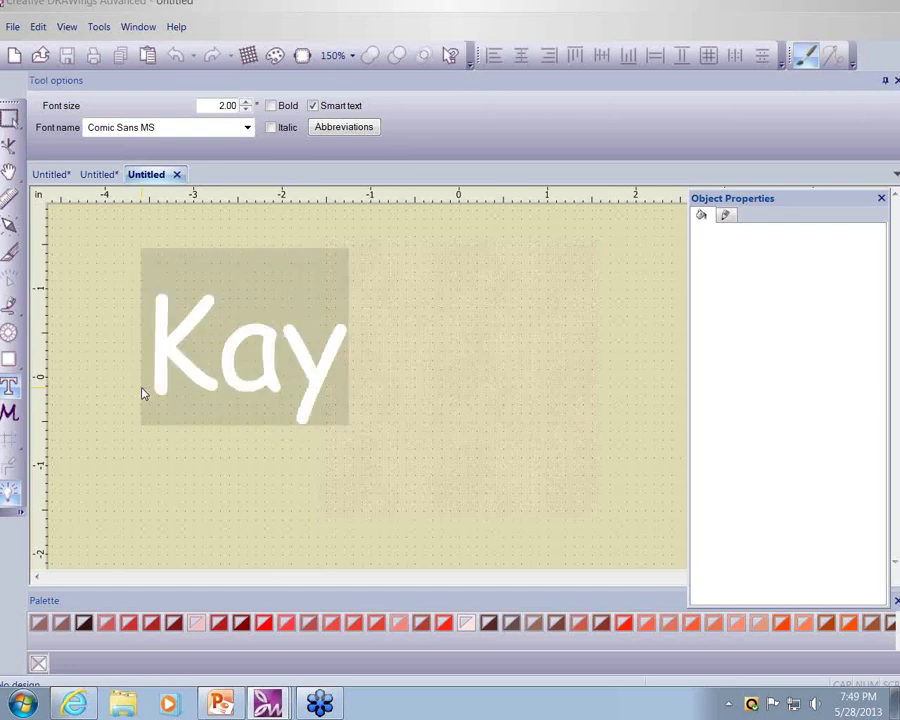
{"action": "type", "text": "leigh"}
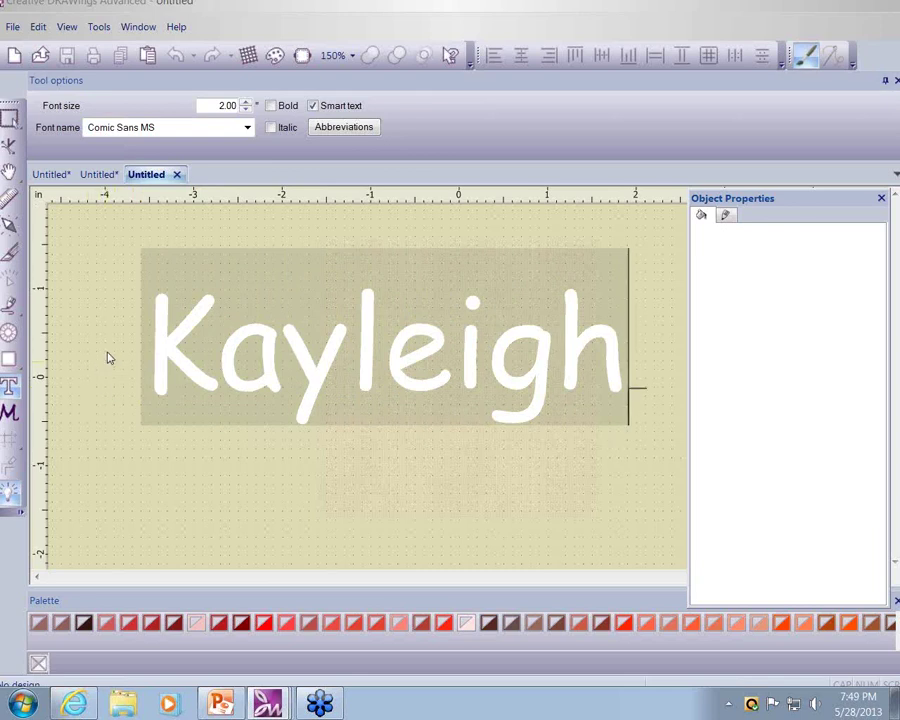
{"action": "left_click", "coordinate": [10, 121]}
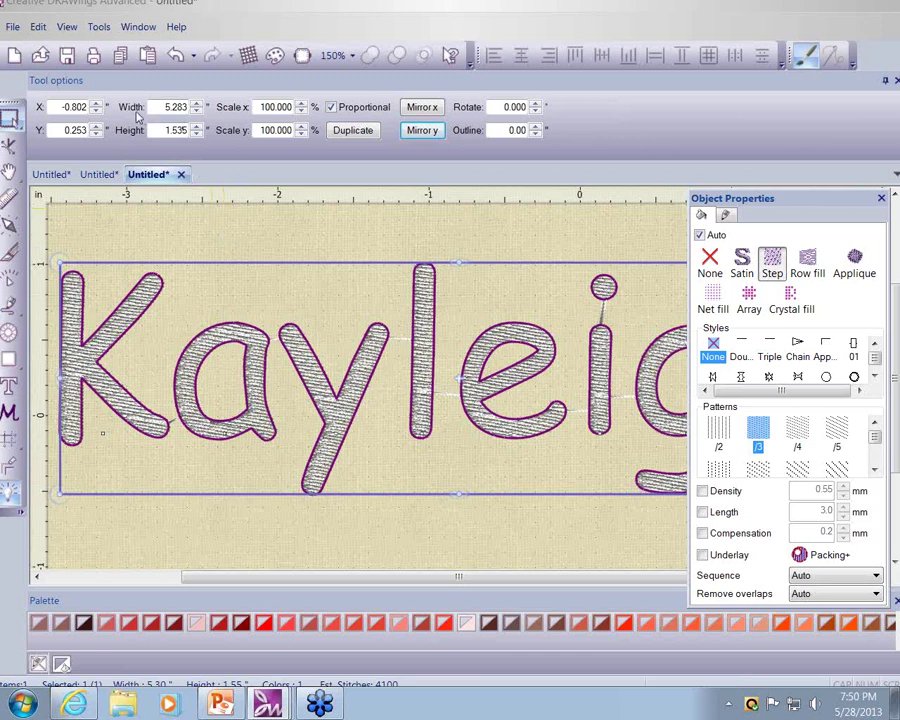
Step: Resize the name proportionally to a width of 5 inches and give it a Crystal fill
{"action": "double_click", "coordinate": [175, 106]}
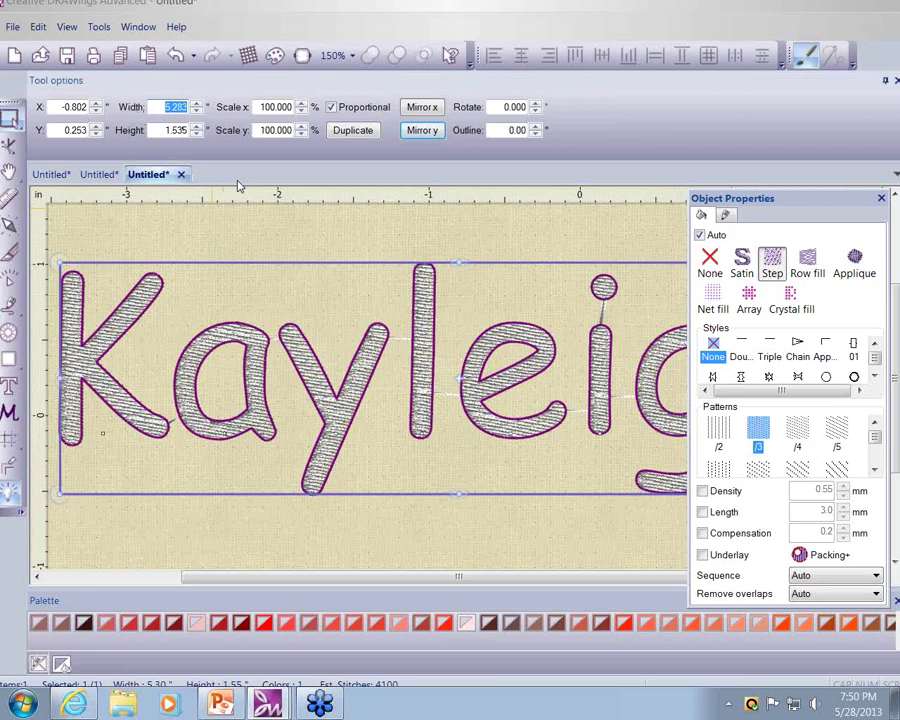
{"action": "type", "text": "5"}
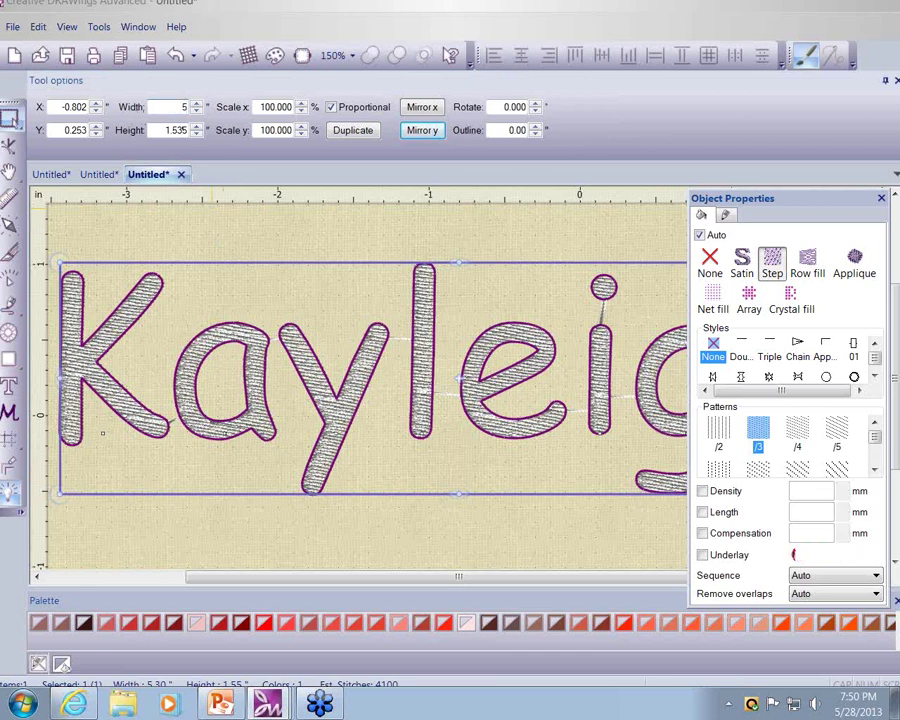
{"action": "key", "text": "Return"}
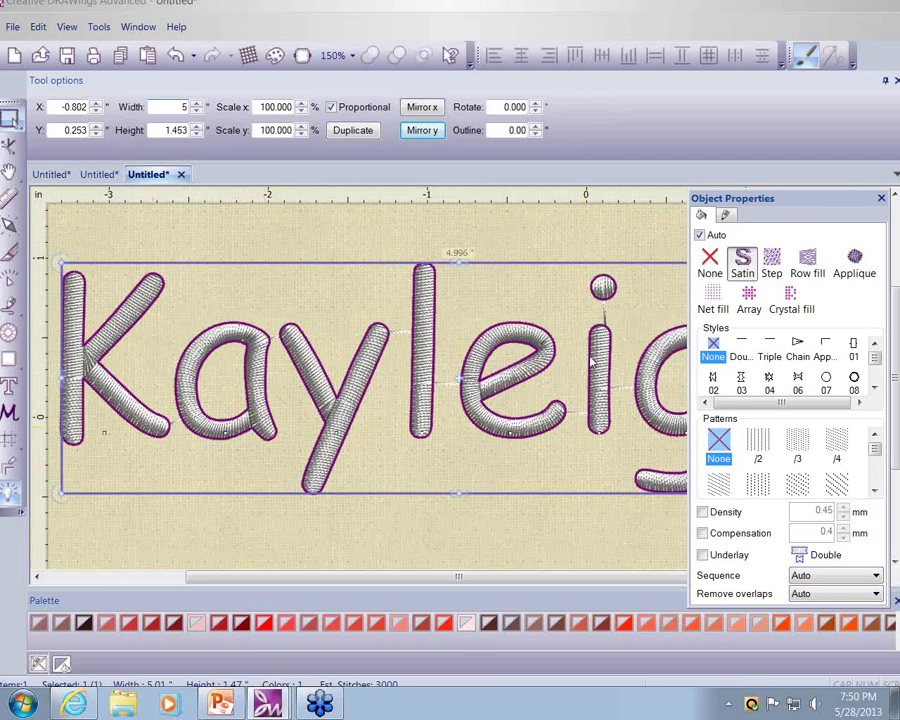
{"action": "left_click", "coordinate": [791, 297]}
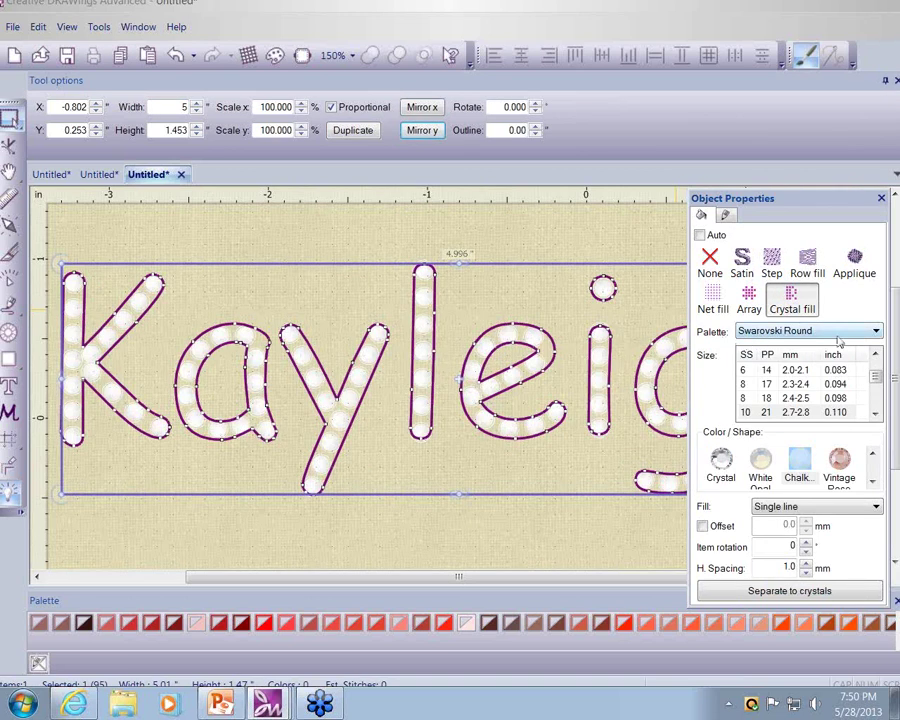
Step: Set the name's crystal fill to Swarovski Round, size SS 10 (2.7-2.8 mm), in the Fucshia color
{"action": "left_click", "coordinate": [877, 332]}
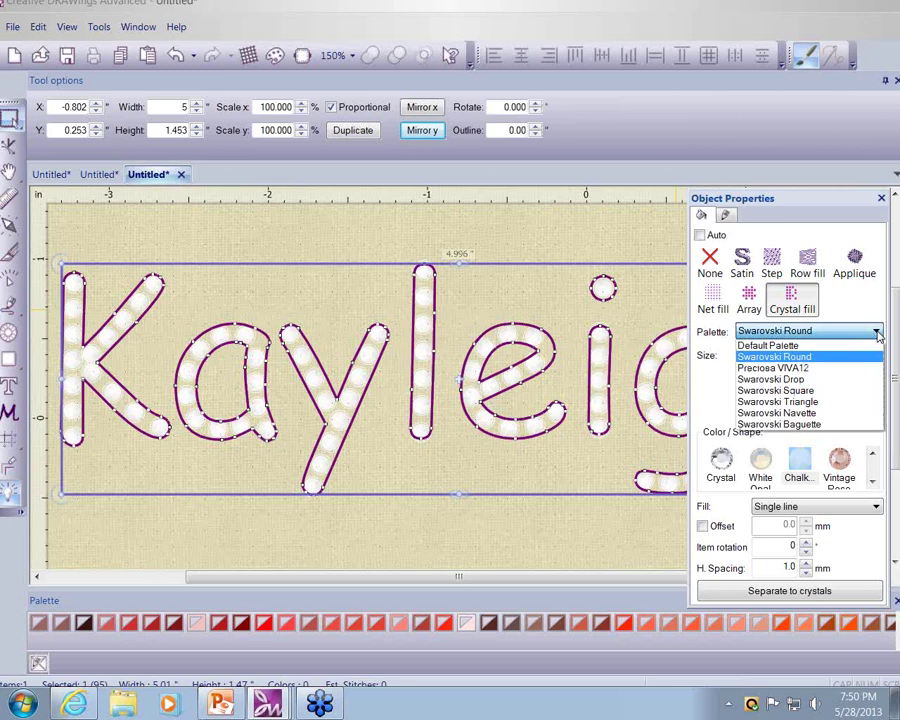
{"action": "left_click", "coordinate": [877, 333]}
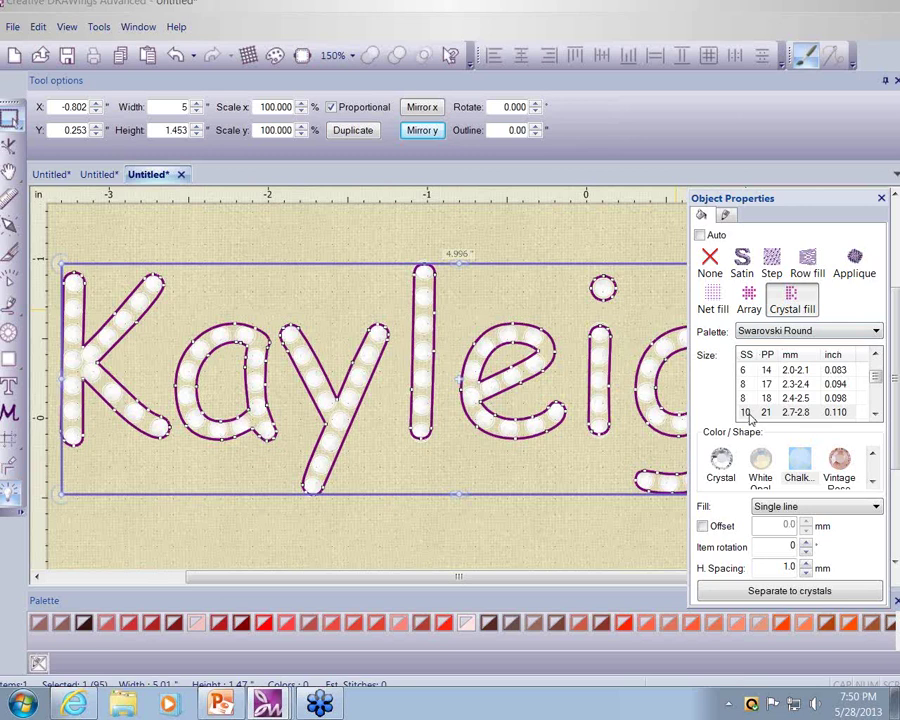
{"action": "left_click", "coordinate": [750, 414]}
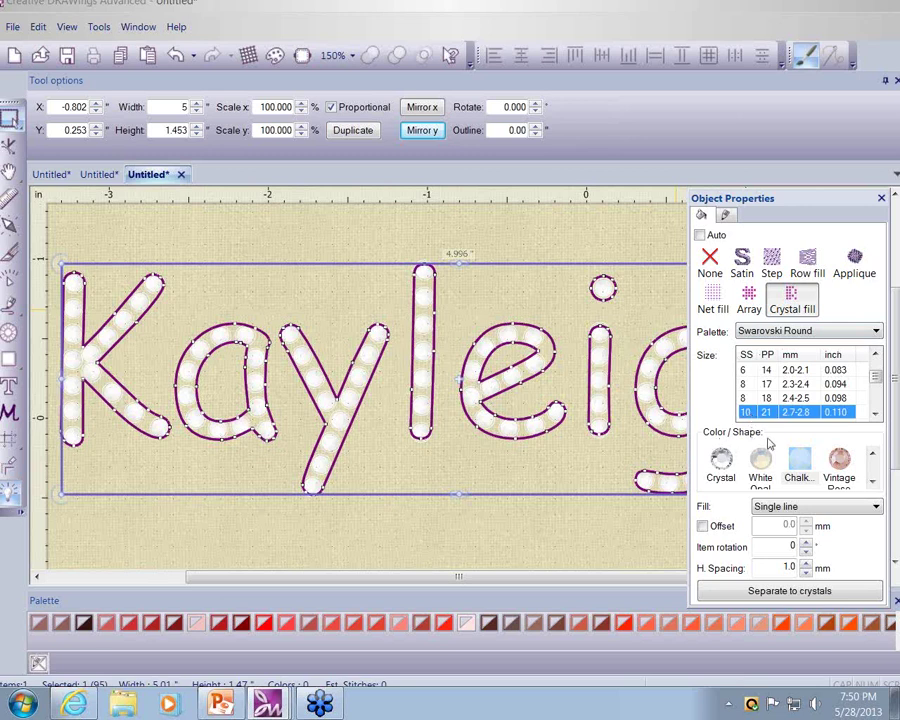
{"action": "left_click", "coordinate": [873, 483]}
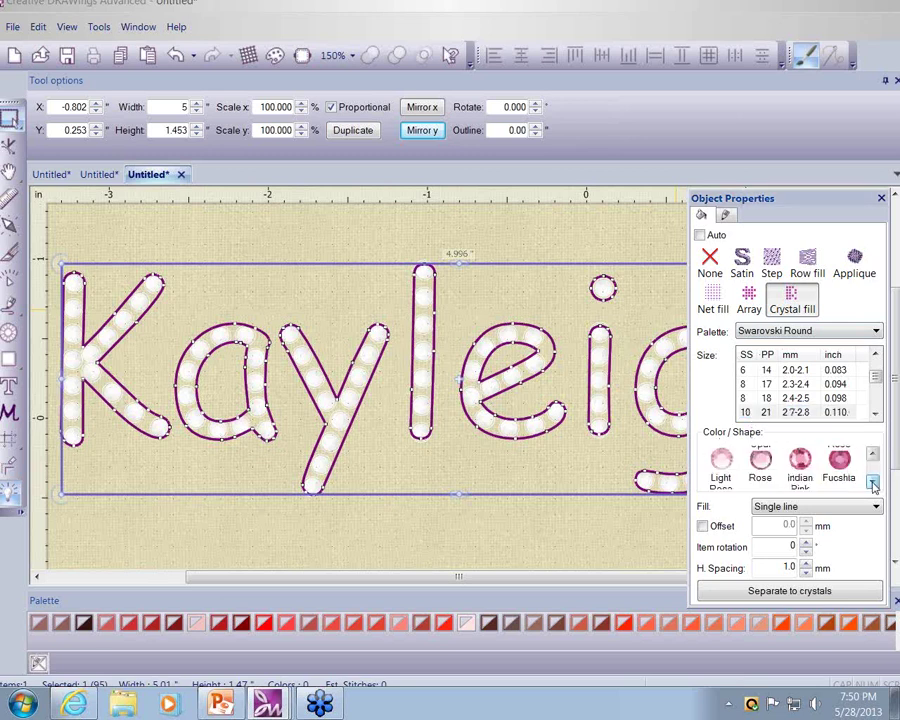
{"action": "left_click", "coordinate": [837, 464]}
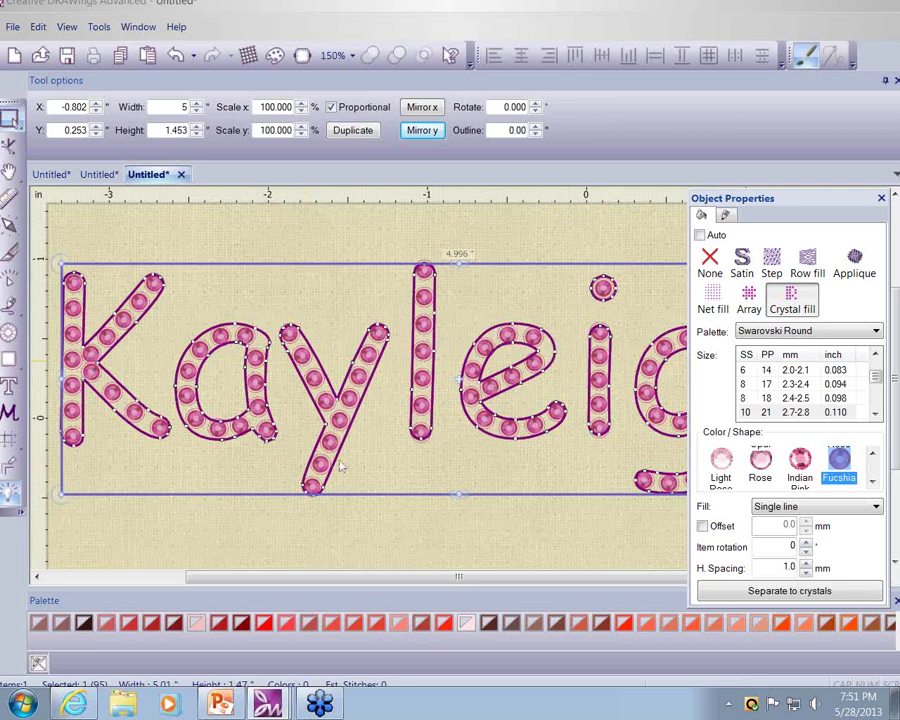
Step: Separate the name's fill into individual crystals and ungroup them
{"action": "left_click", "coordinate": [781, 594]}
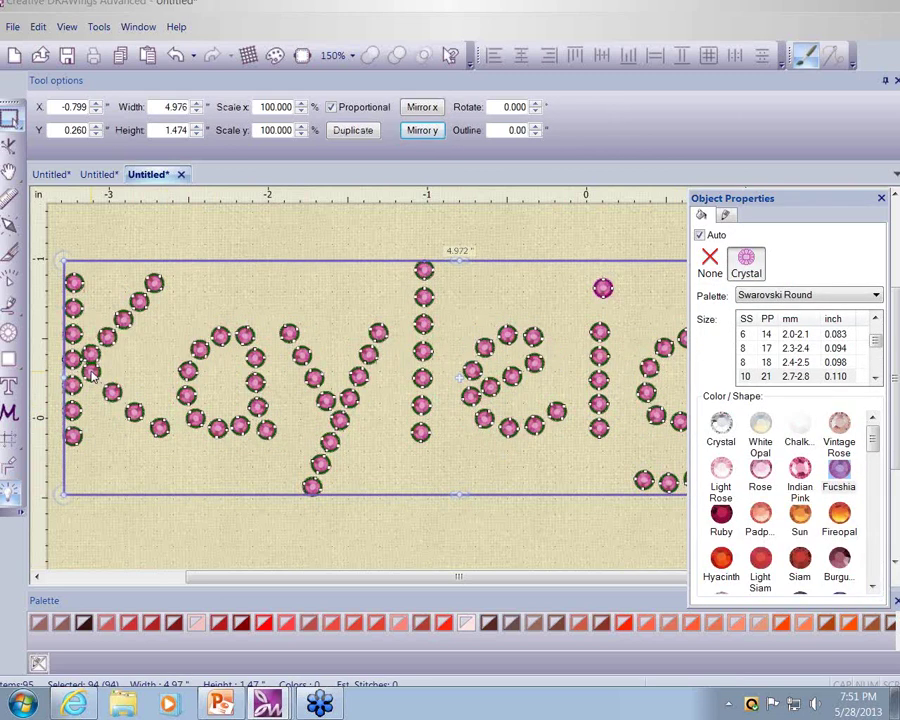
{"action": "right_click", "coordinate": [91, 373]}
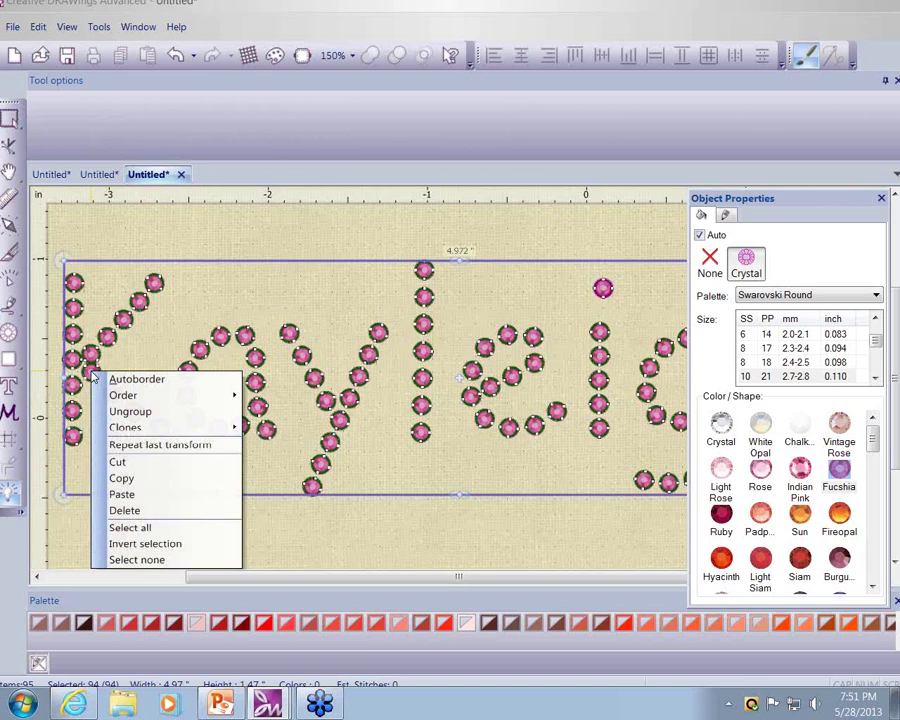
{"action": "left_click", "coordinate": [144, 414]}
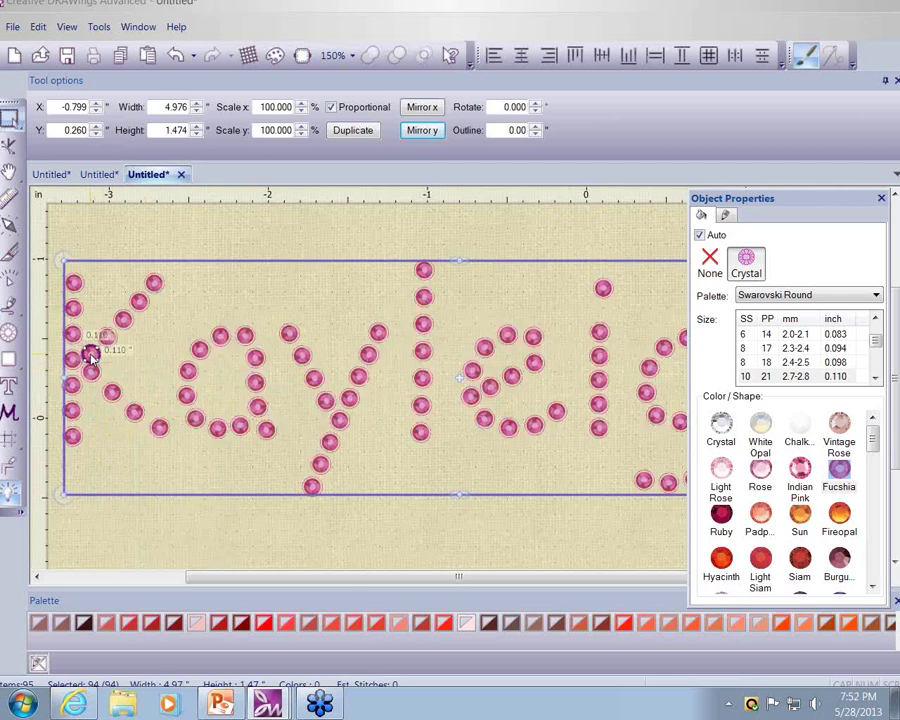
Step: Delete the two crowded crystals at the K's junction and shift the remaining junction crystal slightly up and away from the stem
{"action": "left_click", "coordinate": [90, 357]}
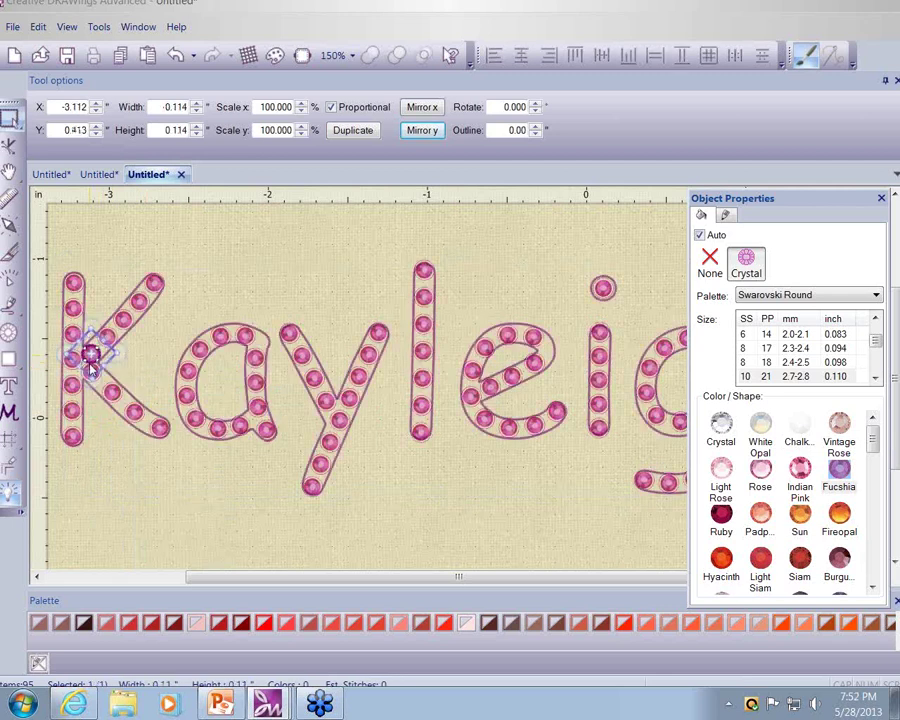
{"action": "left_click", "coordinate": [121, 464]}
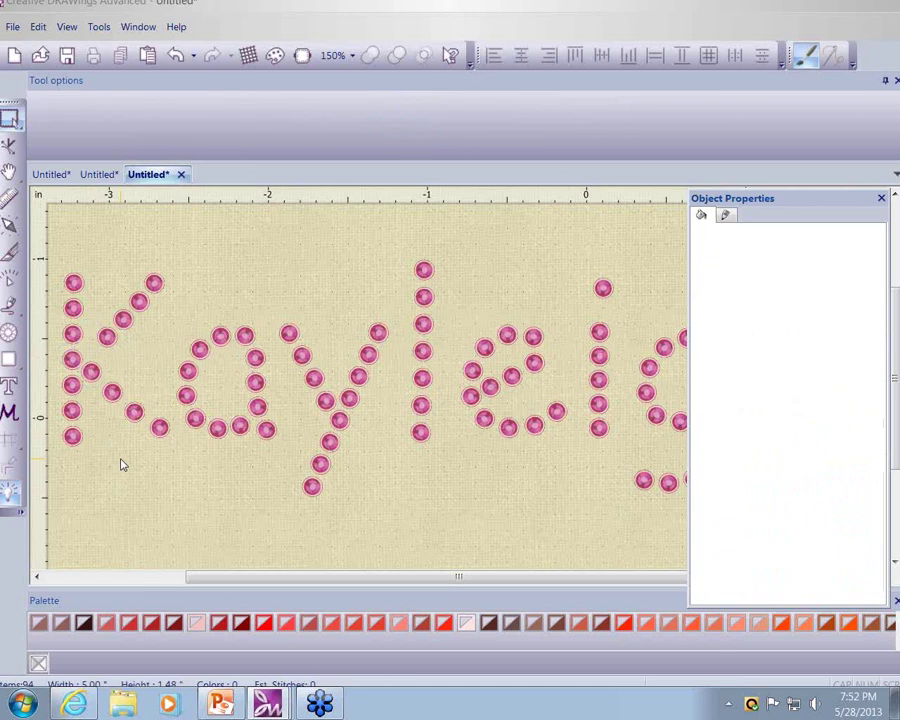
{"action": "left_click", "coordinate": [72, 362]}
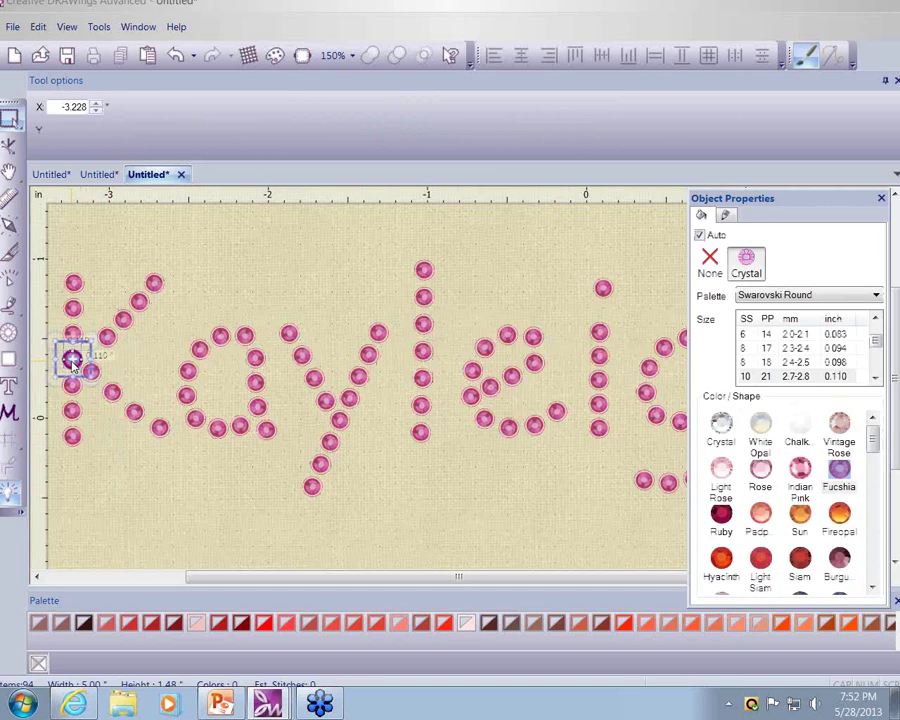
{"action": "left_click_drag", "start_coordinate": [72, 362], "coordinate": [90, 372]}
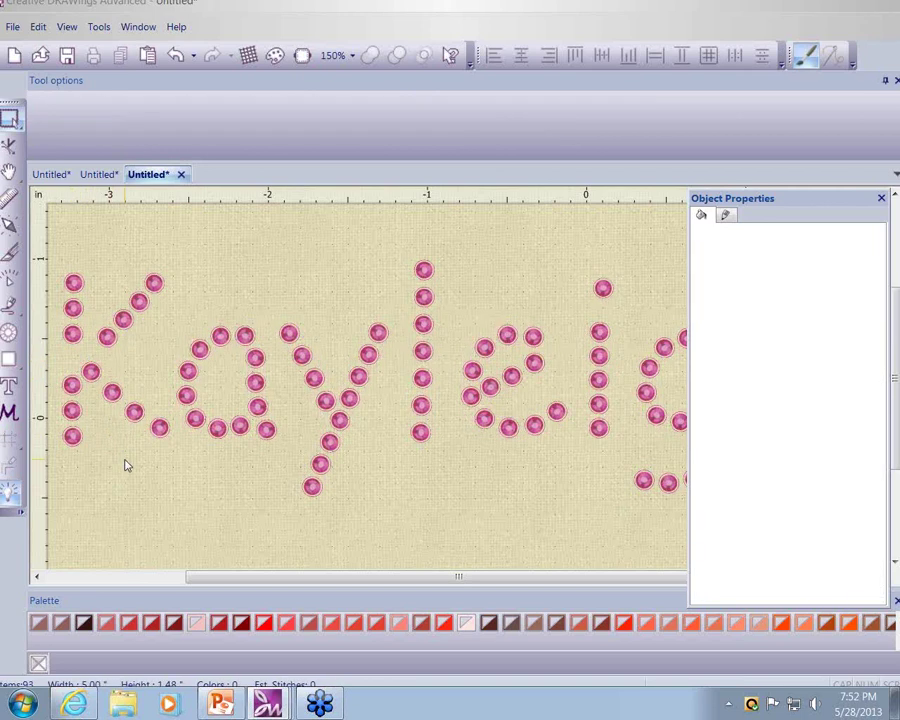
{"action": "left_click", "coordinate": [90, 372]}
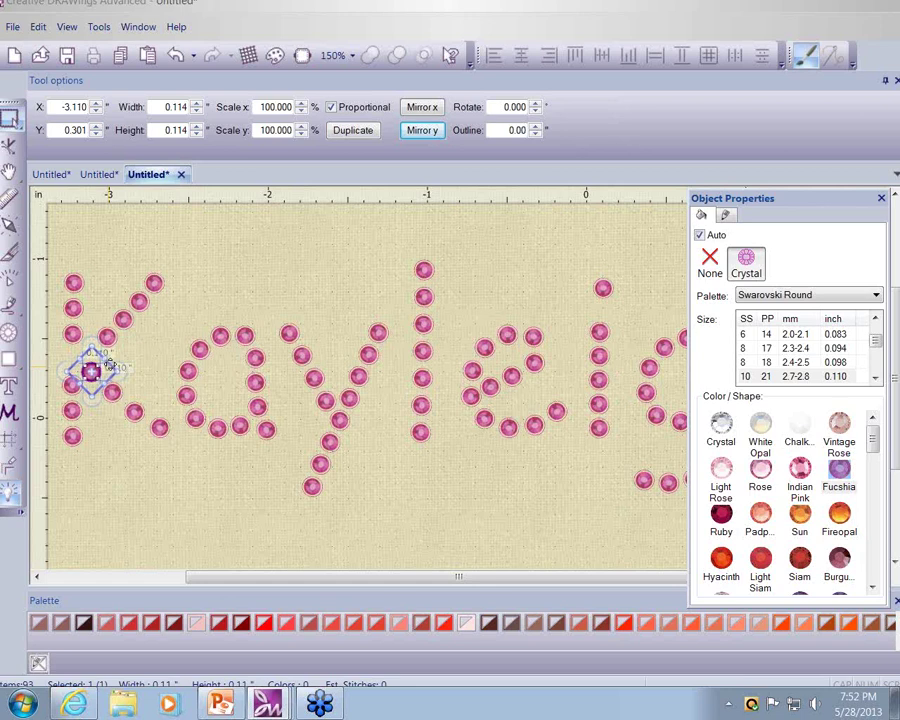
{"action": "left_click_drag", "start_coordinate": [107, 366], "coordinate": [115, 369]}
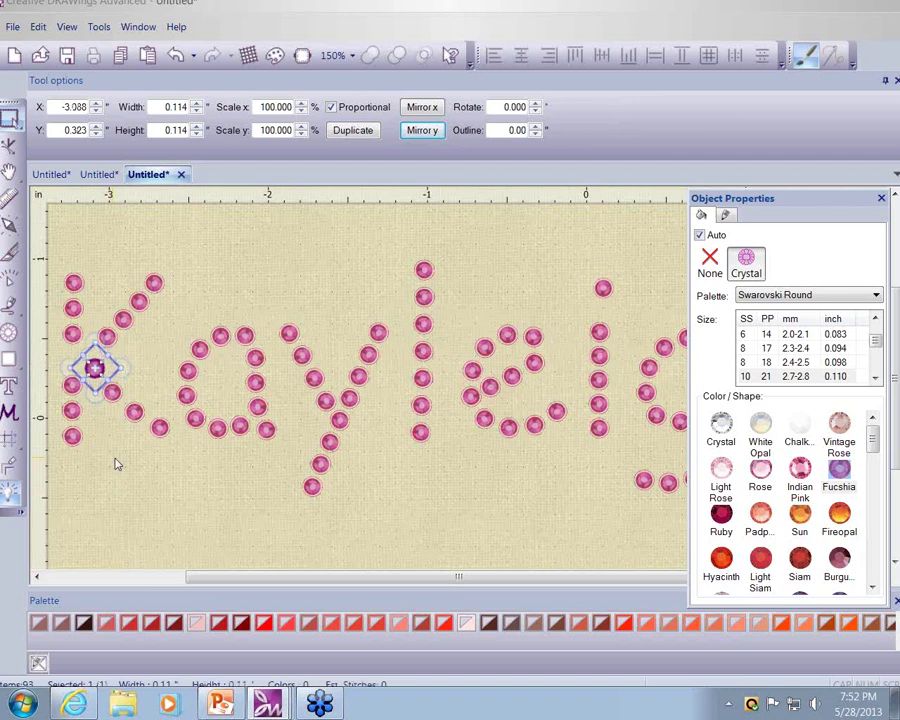
Step: Select the six crystals of the K's vertical stem and space them evenly in the vertical direction
{"action": "left_click_drag", "start_coordinate": [252, 580], "coordinate": [213, 581]}
{"action": "left_click", "coordinate": [72, 376]}
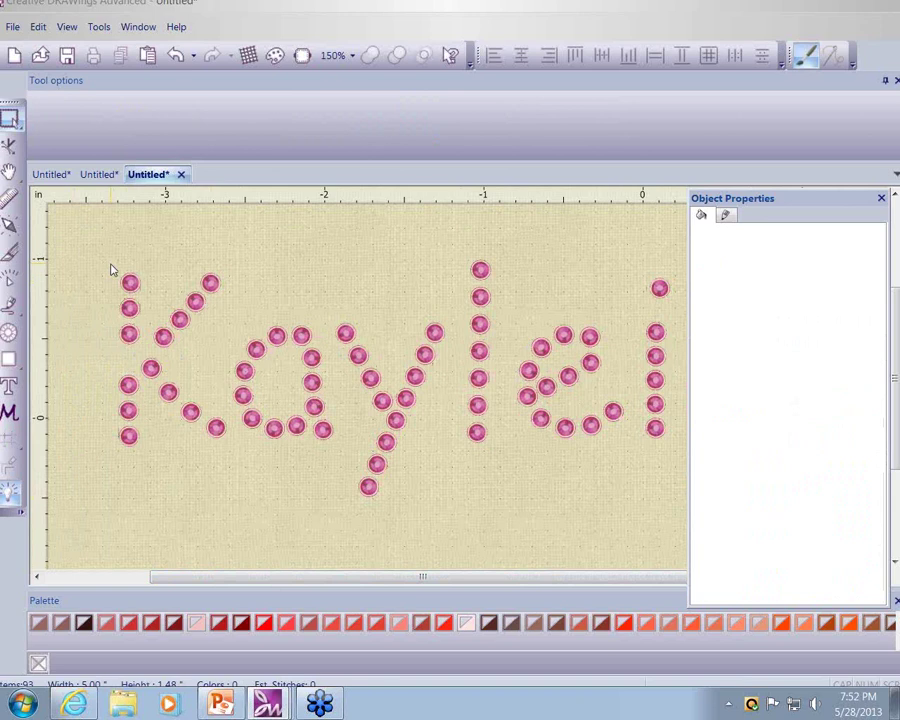
{"action": "left_click_drag", "start_coordinate": [112, 265], "coordinate": [143, 458]}
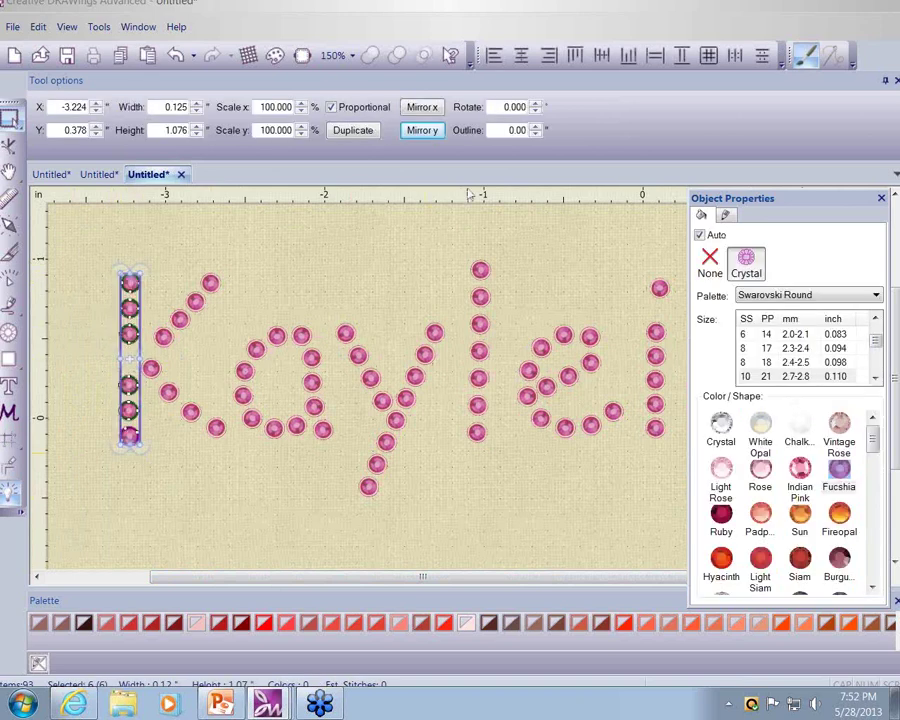
{"action": "left_click", "coordinate": [762, 58]}
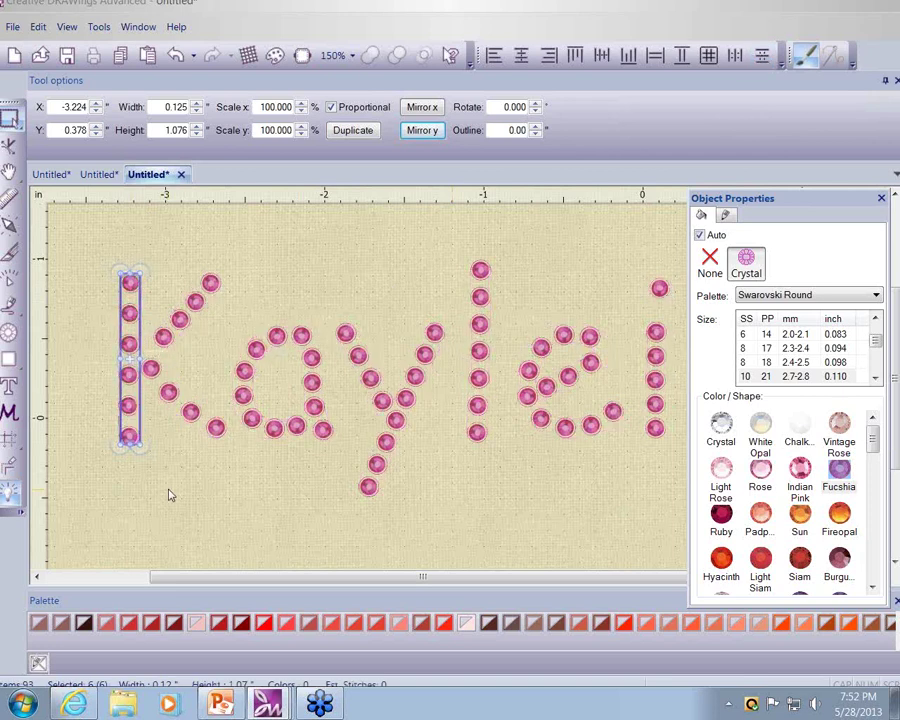
{"action": "left_click", "coordinate": [181, 449]}
Step: Nudge the K's junction crystal slightly up and toward the stem, and deselect it
{"action": "left_click", "coordinate": [151, 368]}
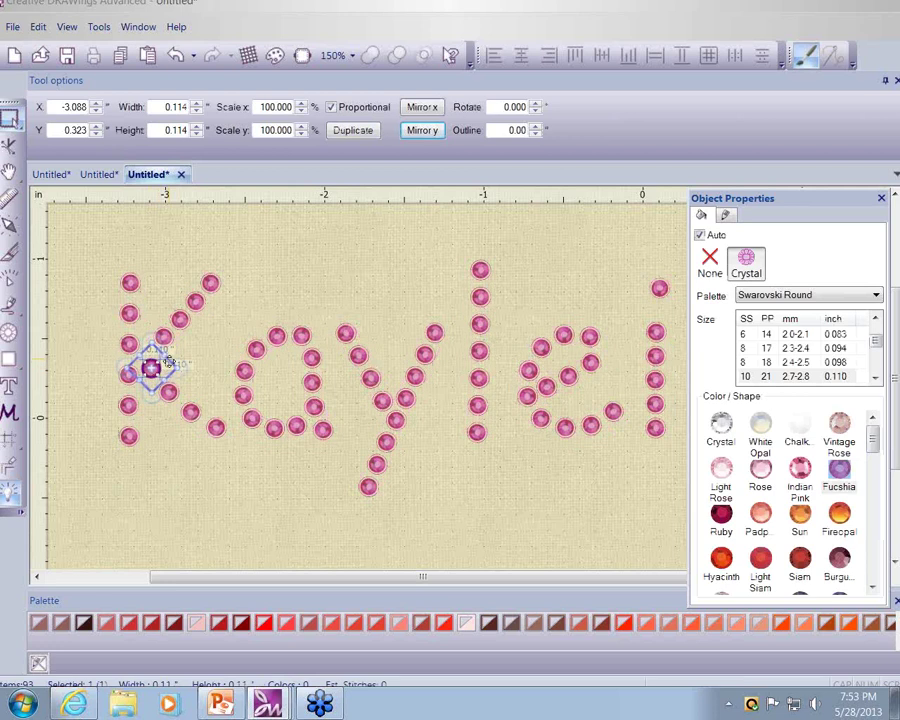
{"action": "left_click_drag", "start_coordinate": [151, 368], "coordinate": [147, 361]}
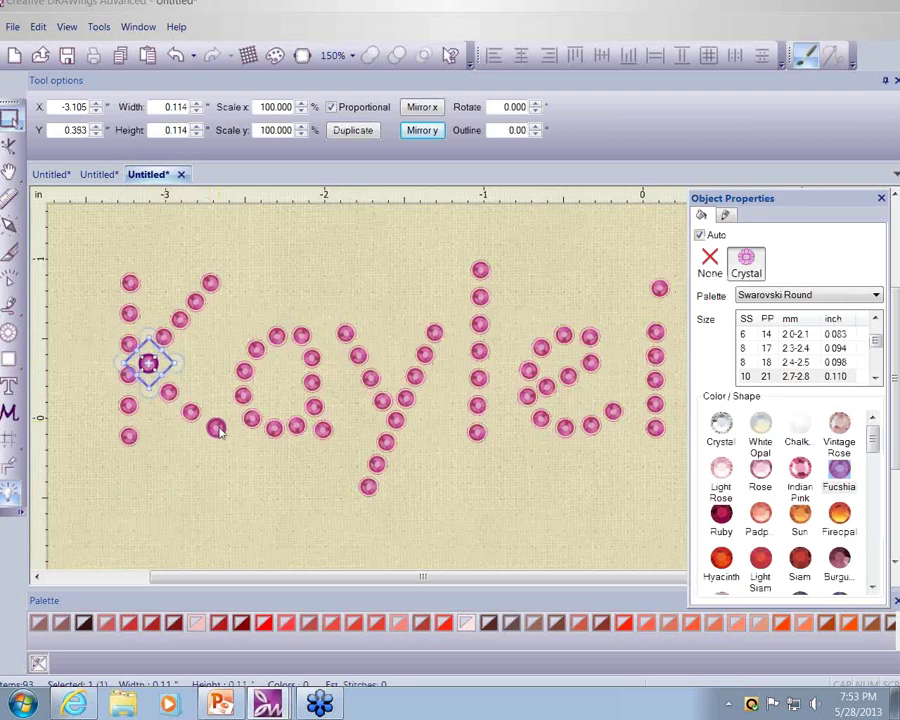
{"action": "left_click", "coordinate": [197, 480]}
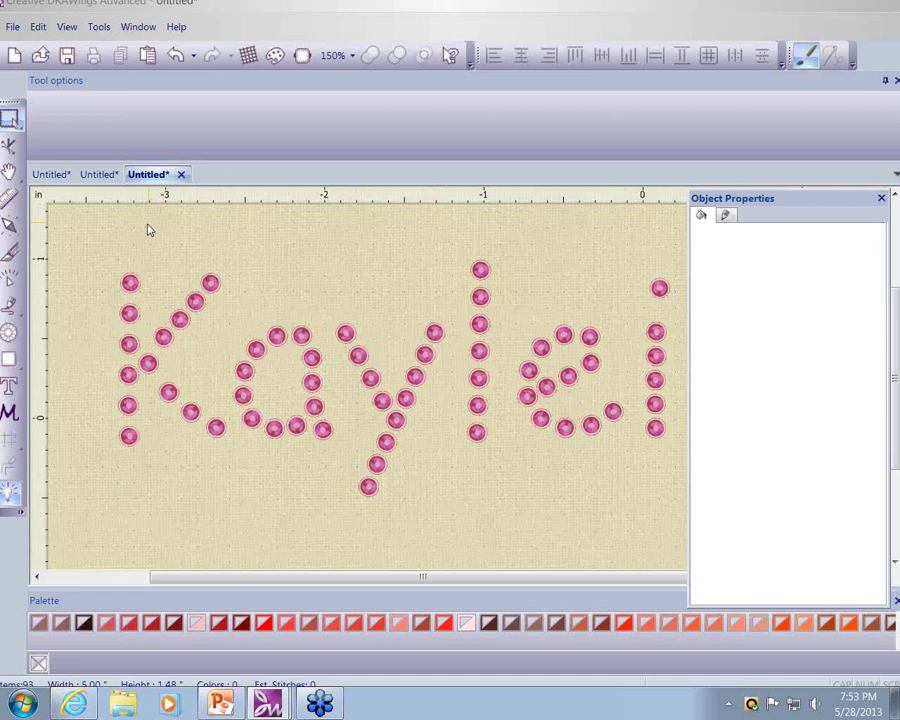
Step: Open the crystals/cutters export, examine the Zing cutter options and template preview, and close it without cutting
{"action": "left_click", "coordinate": [13, 27]}
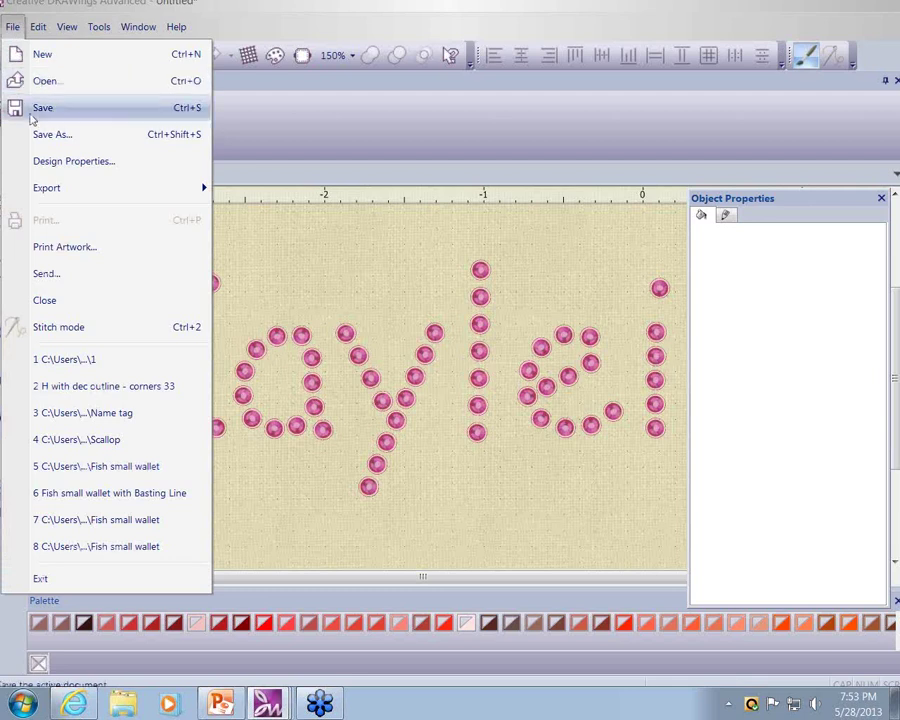
{"action": "mouse_move", "coordinate": [60, 192]}
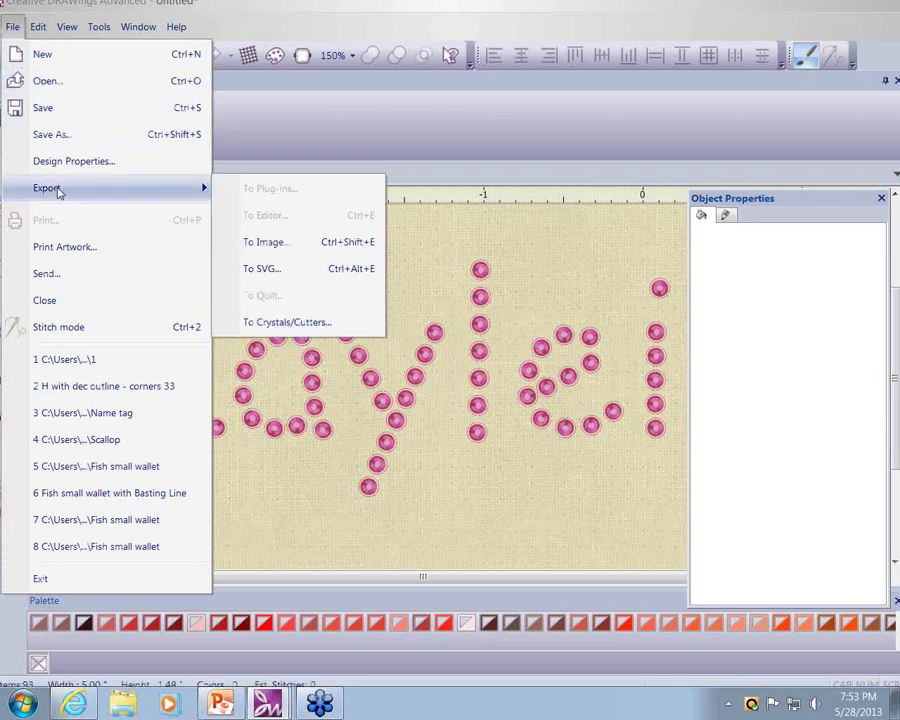
{"action": "left_click", "coordinate": [289, 327]}
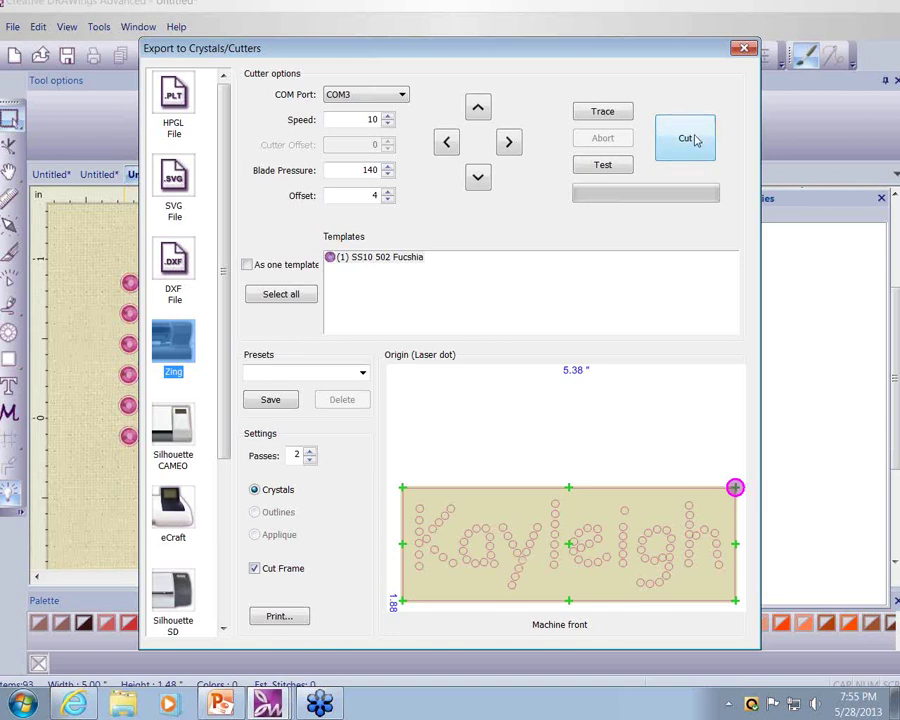
{"action": "left_click", "coordinate": [743, 50]}
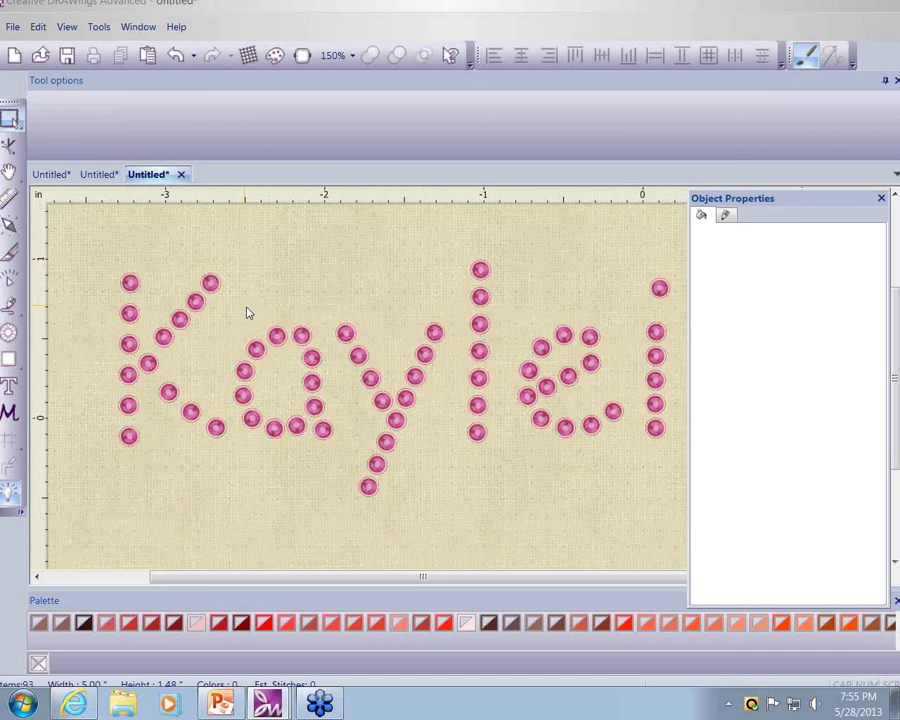
Step: Switch to PowerPoint and run the Napkin Corners slide show from slide 13
{"action": "mouse_move", "coordinate": [221, 707]}
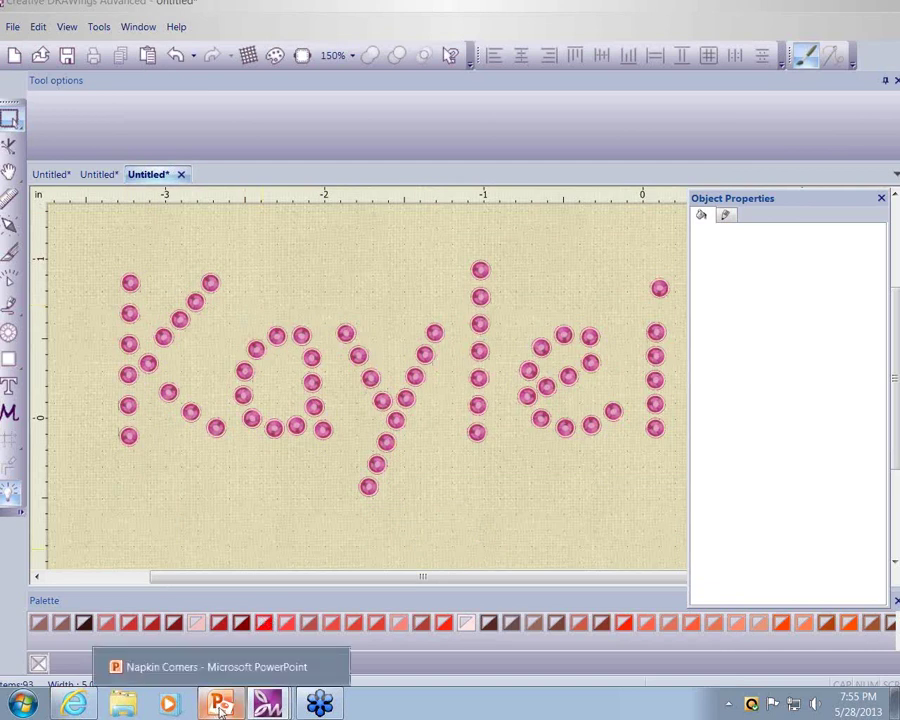
{"action": "left_click", "coordinate": [217, 666]}
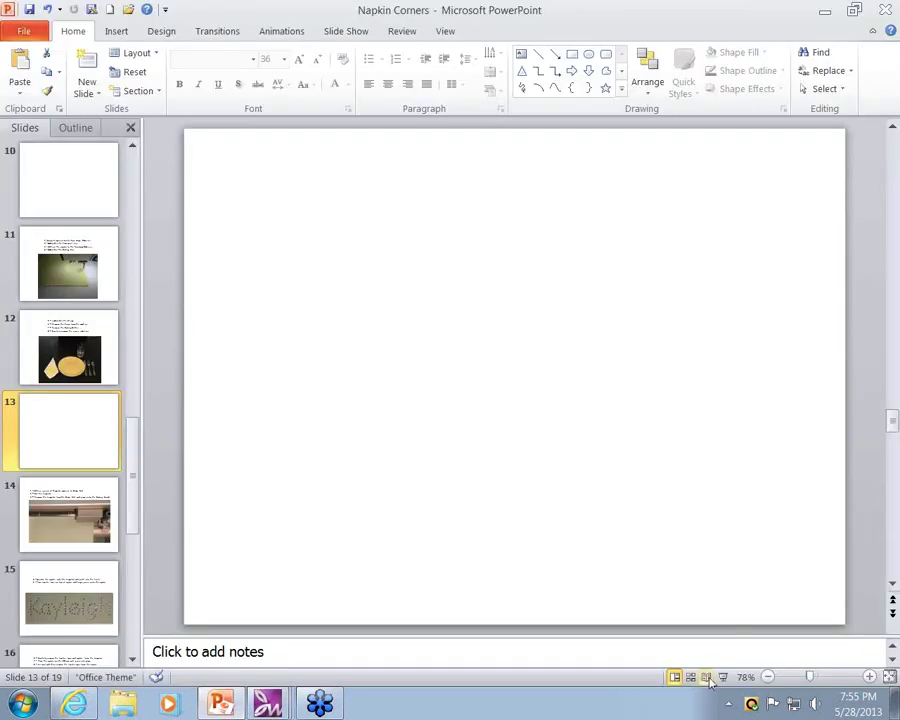
{"action": "left_click", "coordinate": [723, 678]}
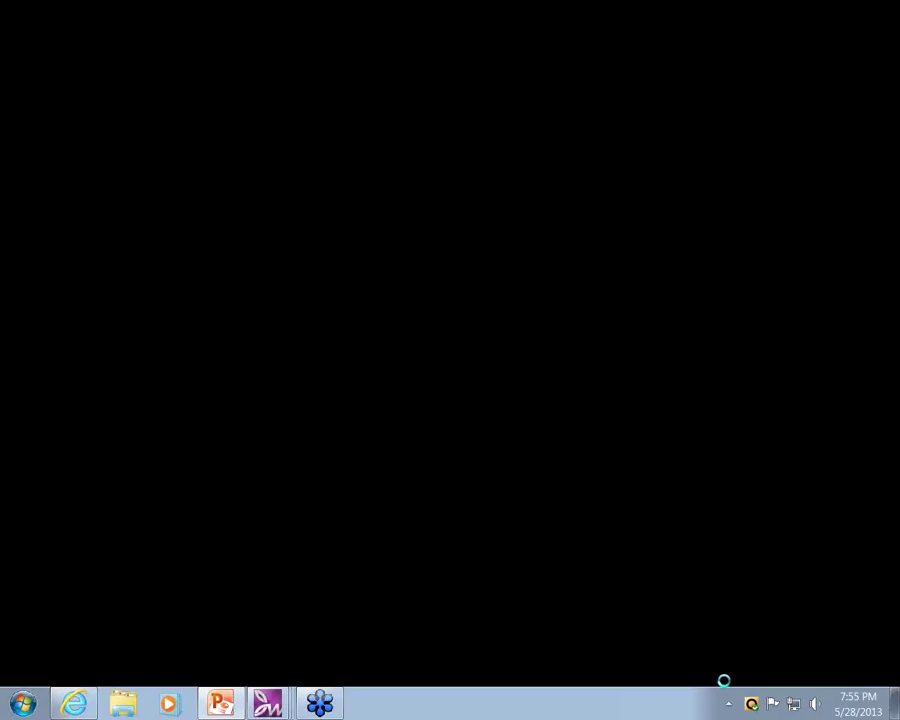